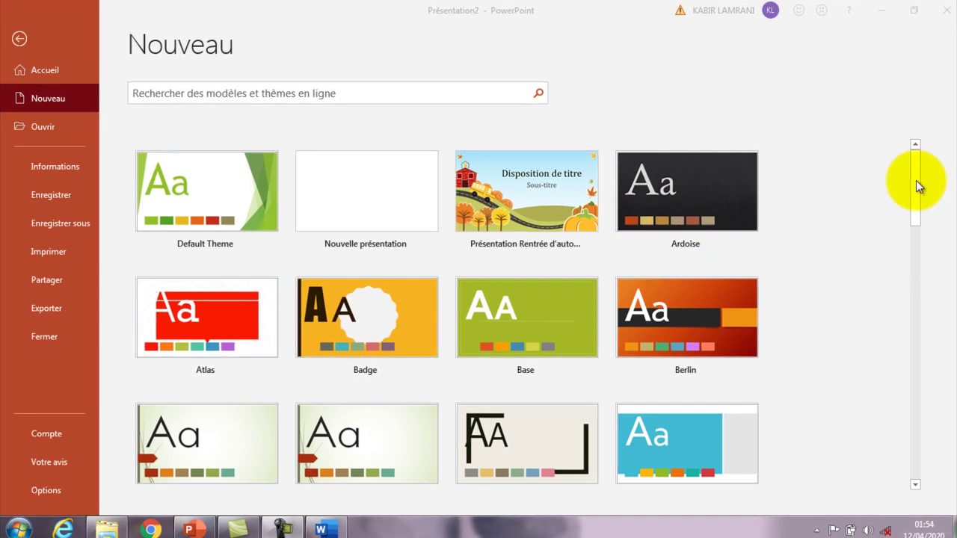
- Scroll through the Nouveau template gallery (Ardoise, Atlas, Berlin) and back to the top
left_click_drag(916, 180, 916, 218)
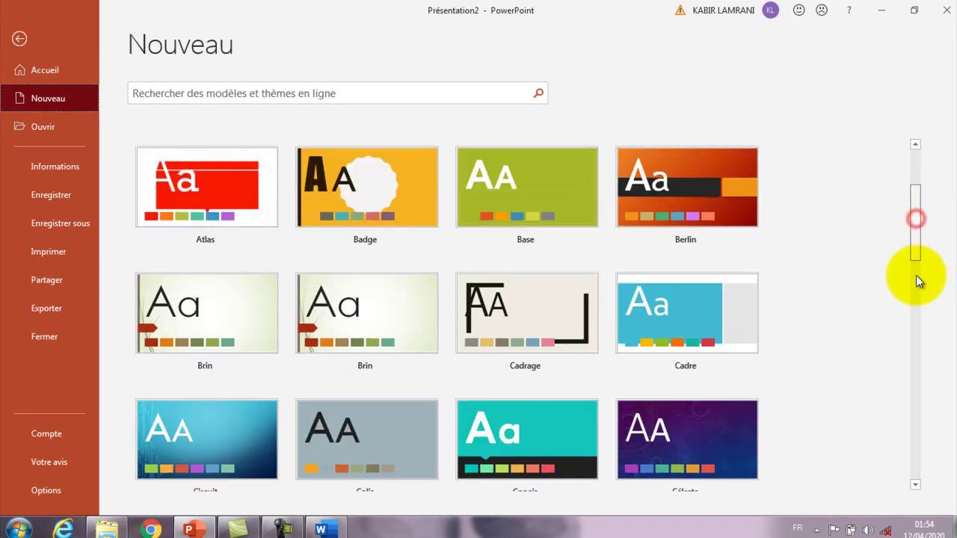
mouse_move(918, 281)
left_mouse_down()
mouse_move(920, 384)
mouse_move(920, 213)
left_mouse_up()
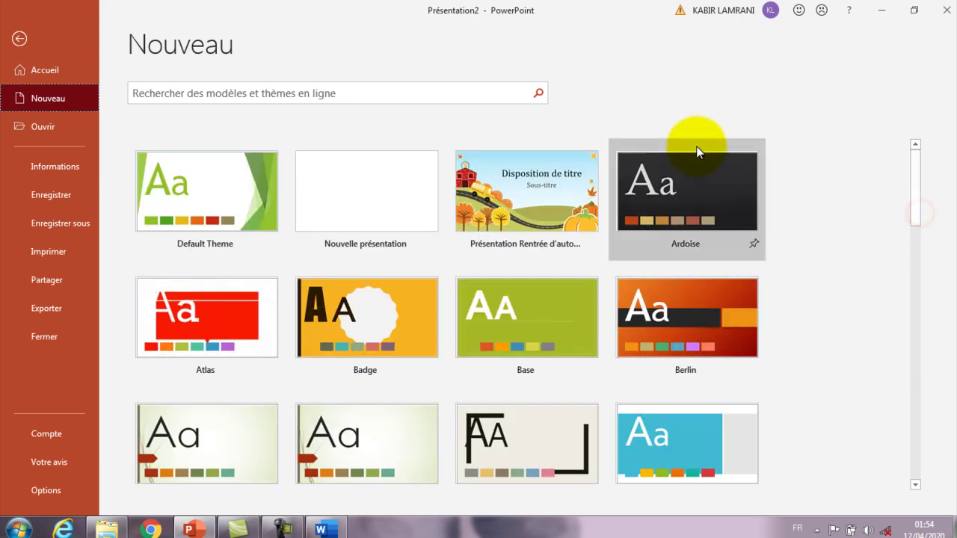
- Create a new blank presentation from the Nouveau page
left_click(360, 188)
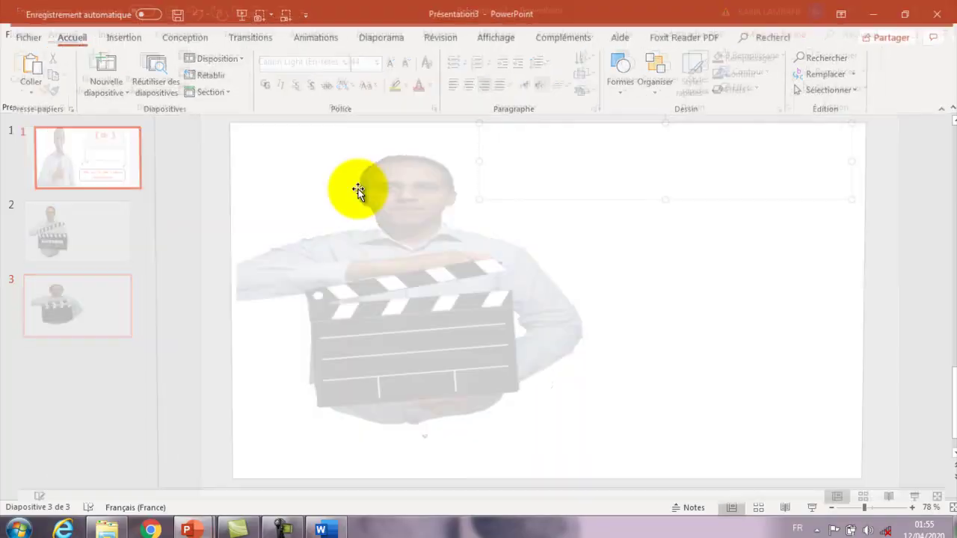
left_click(400, 224)
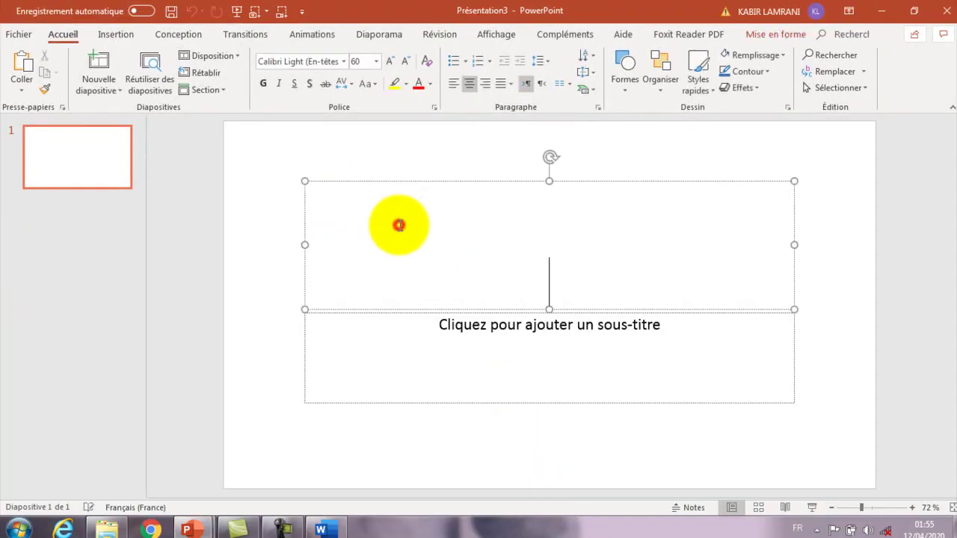
left_click(423, 154)
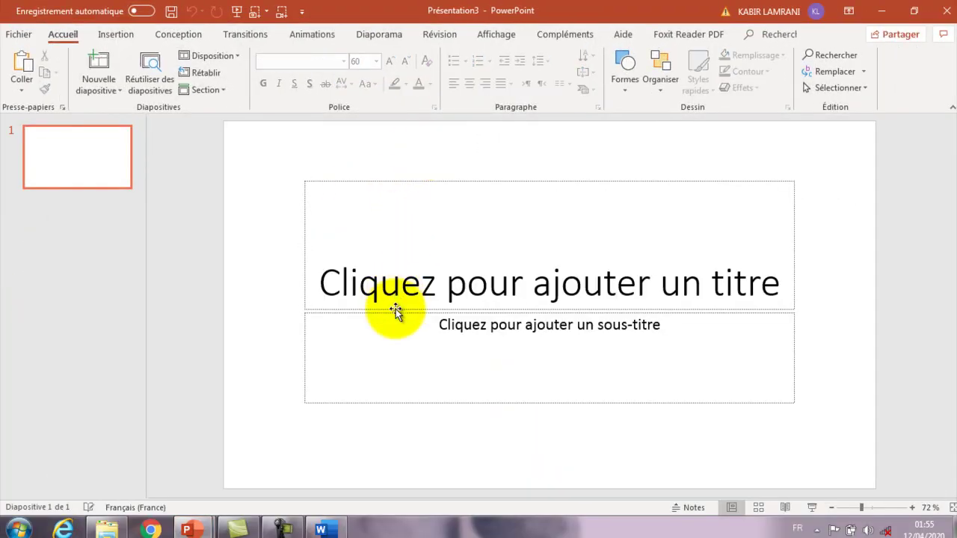
left_click(251, 373)
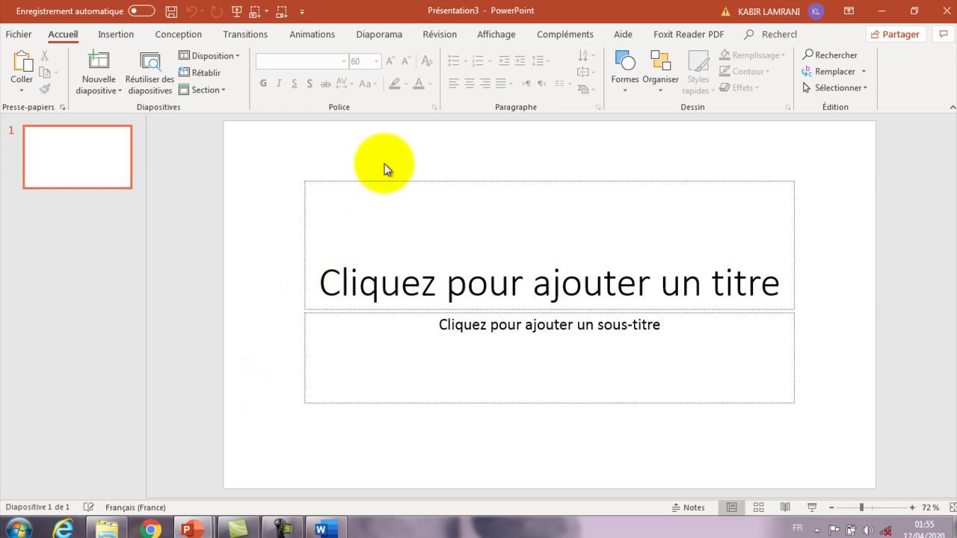
- Give the title slide a solid background fill, trying yellow before settling on light blue
left_click(185, 38)
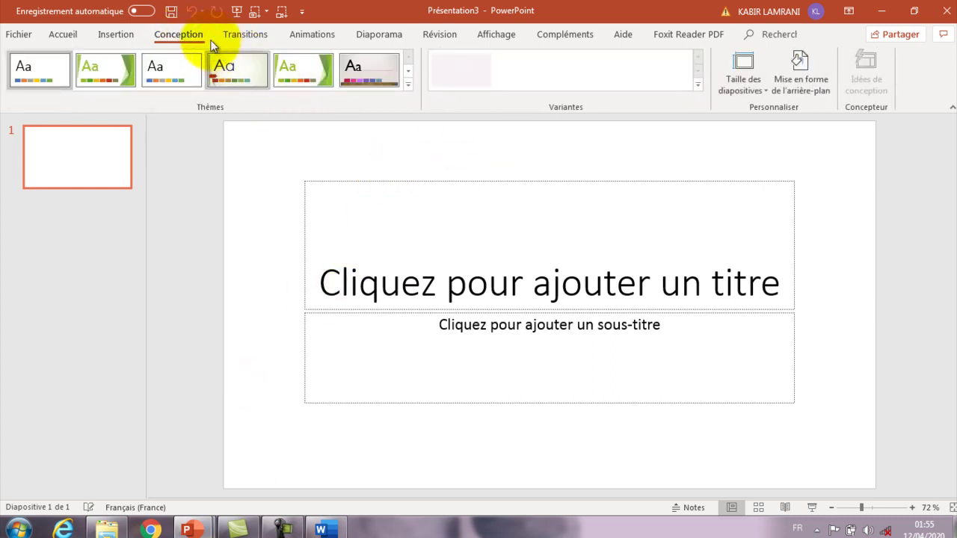
left_click(792, 86)
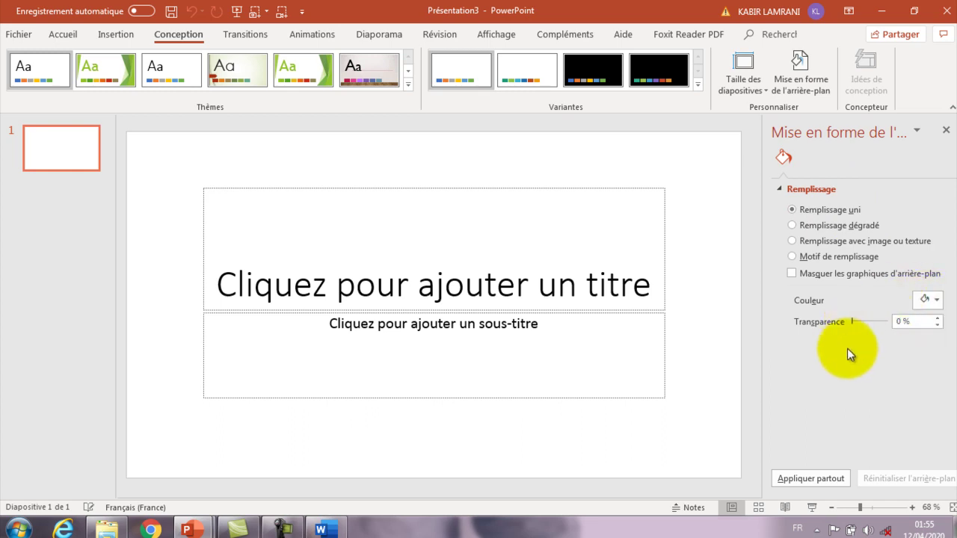
left_click(936, 301)
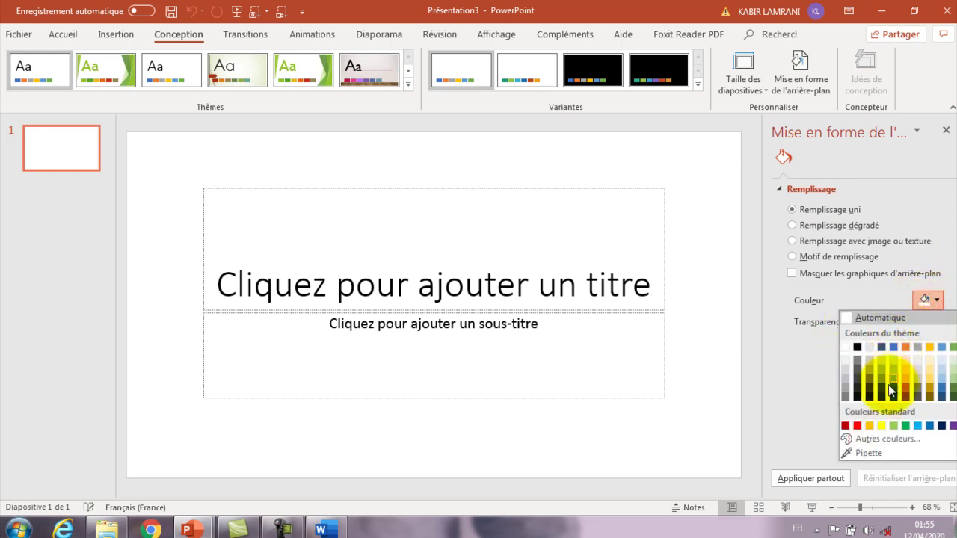
left_click(881, 425)
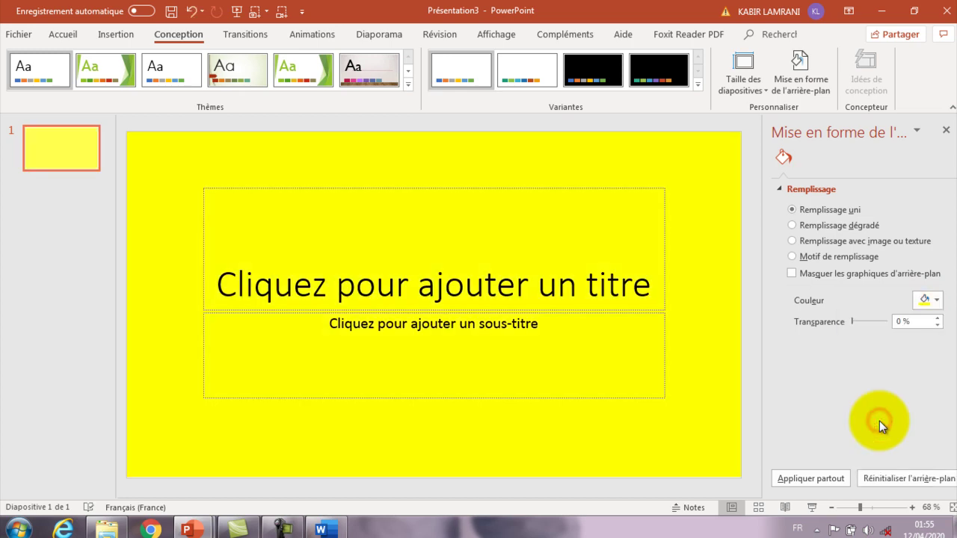
left_click(934, 301)
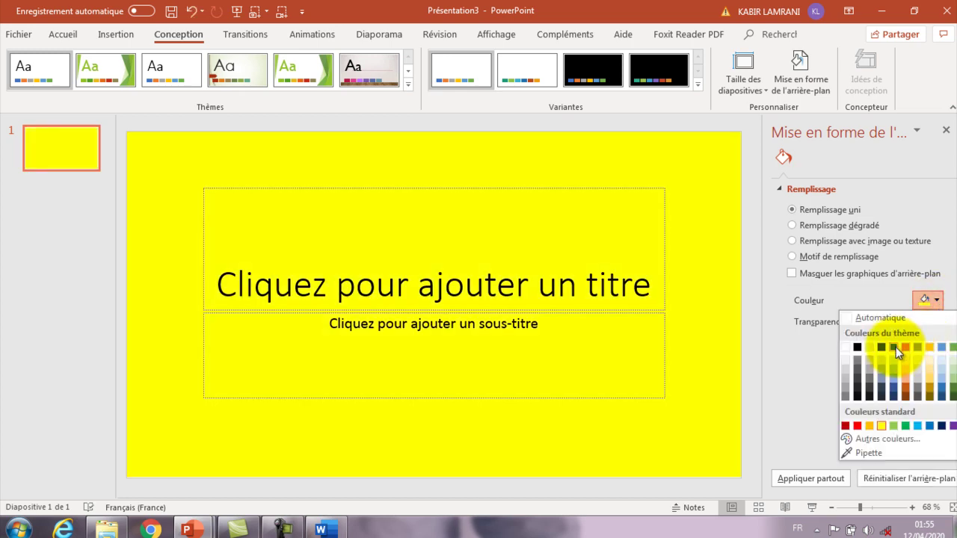
left_click(894, 377)
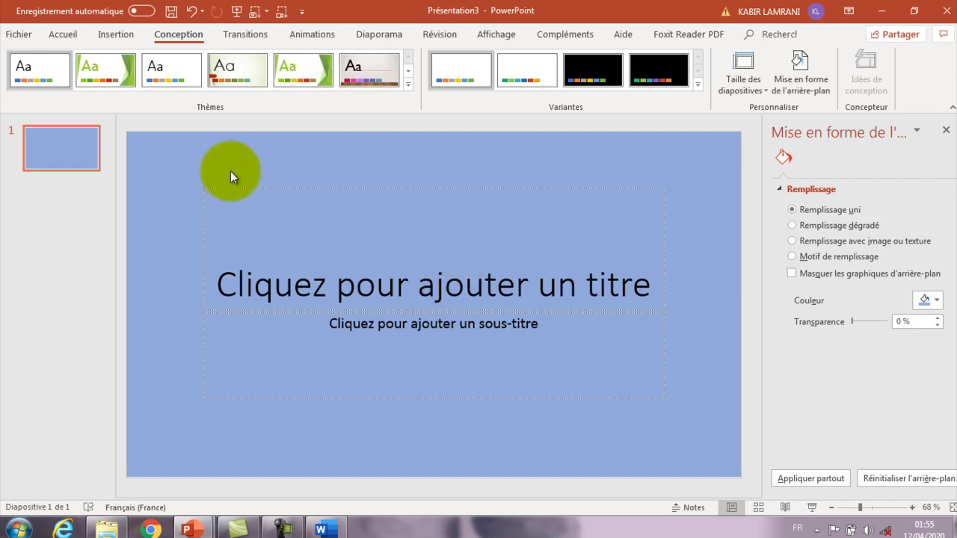
- Bring the k image folder forward in Explorer and maximize it
left_click(236, 527)
left_click(237, 528)
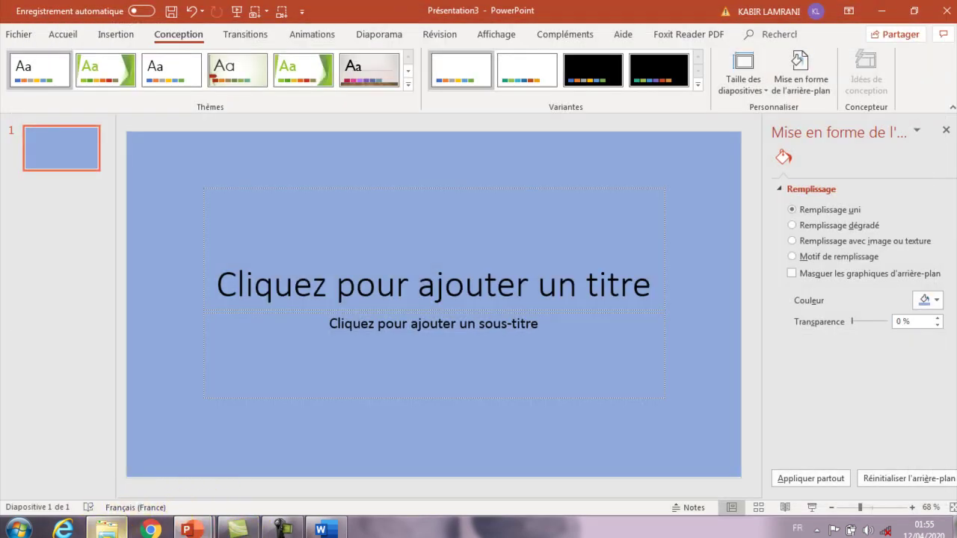
left_click(110, 524)
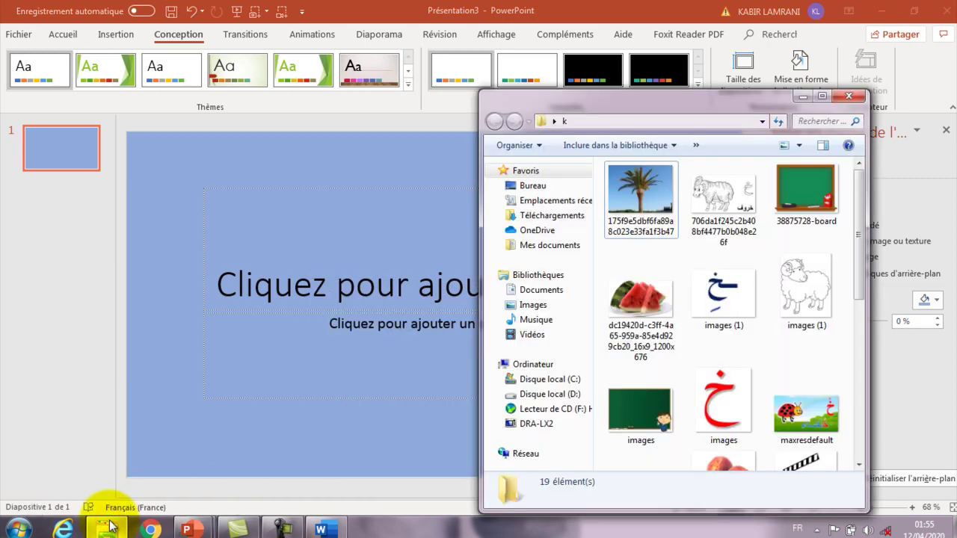
left_click(825, 96)
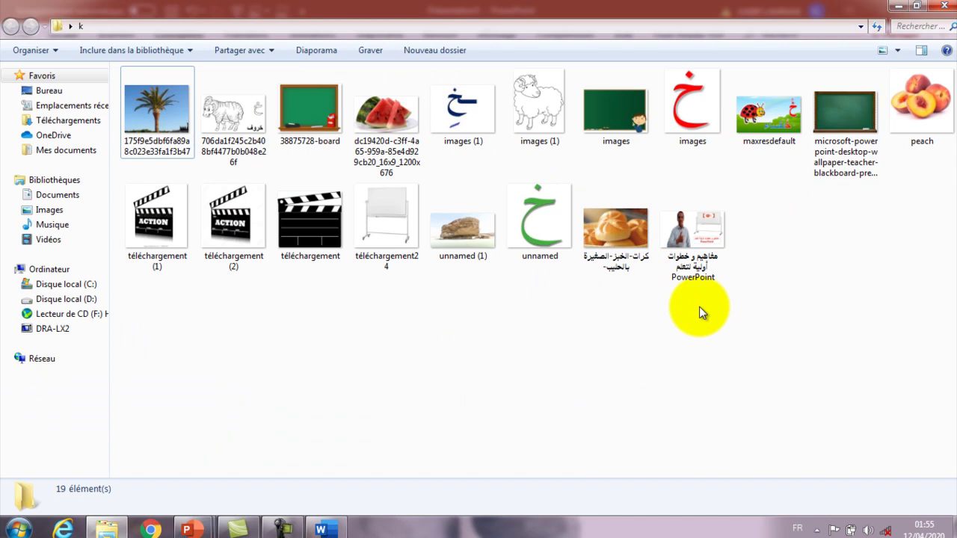
- Preview the 38875728-board chalkboard picture, close the viewer and return to PowerPoint
left_click(311, 118)
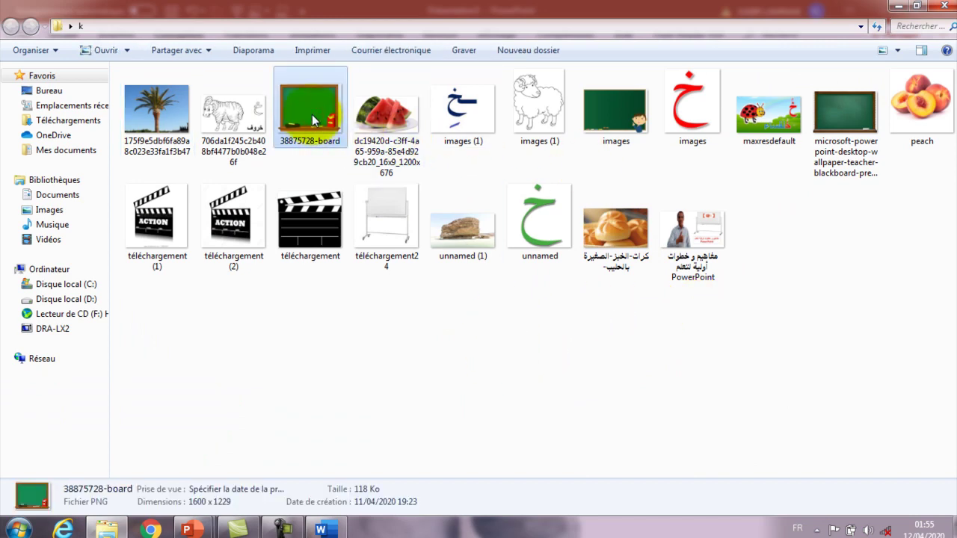
double_click(311, 116)
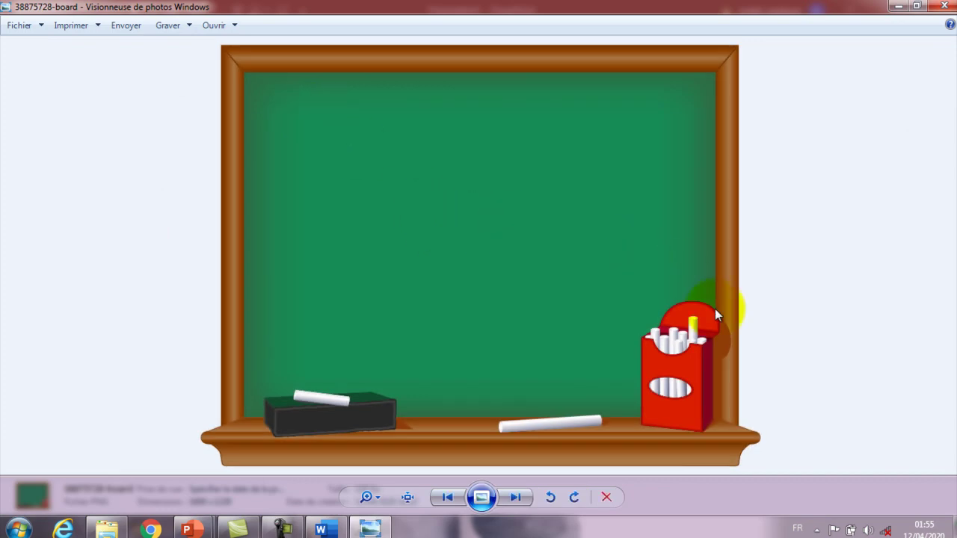
left_click(938, 6)
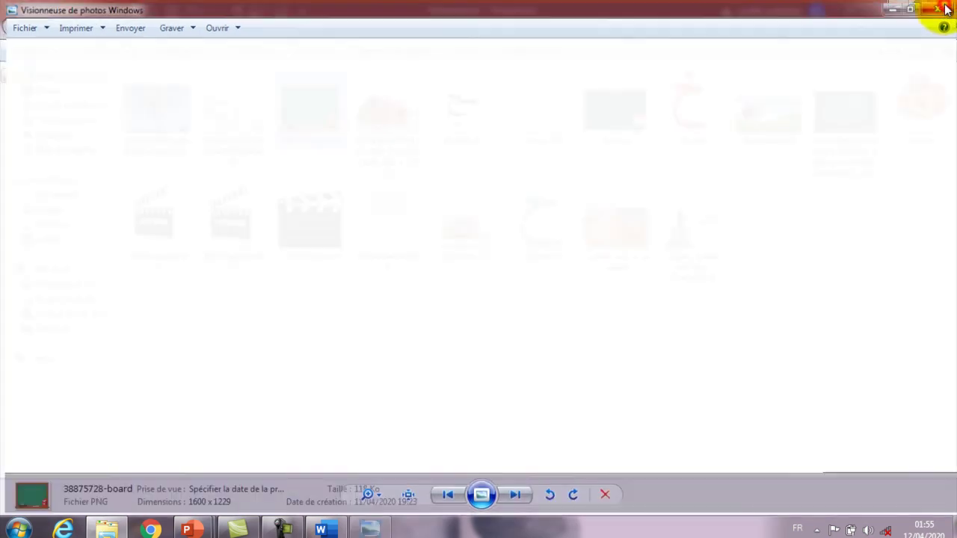
key("alt+Tab")
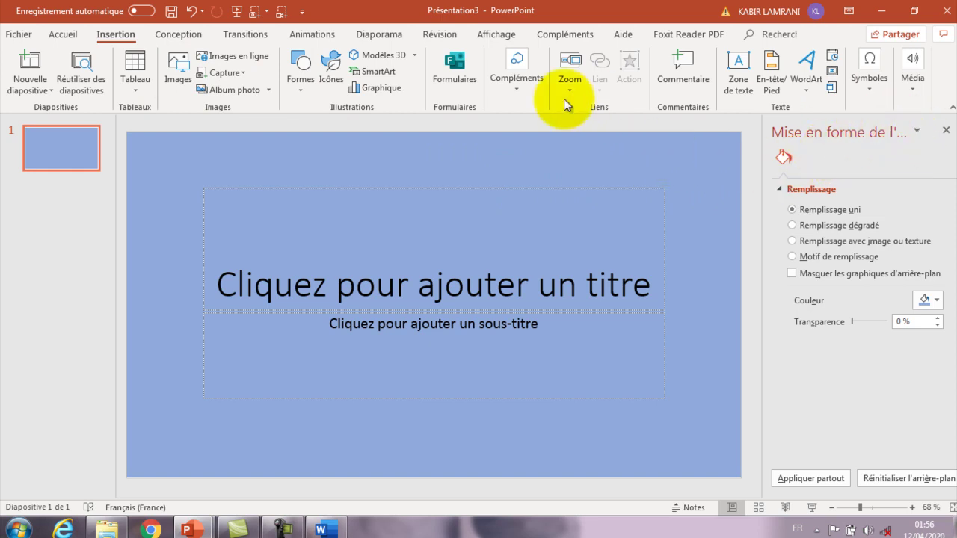
- Review the Audio and Vidéo options under Média, then bring up the Formes gallery
left_click(914, 93)
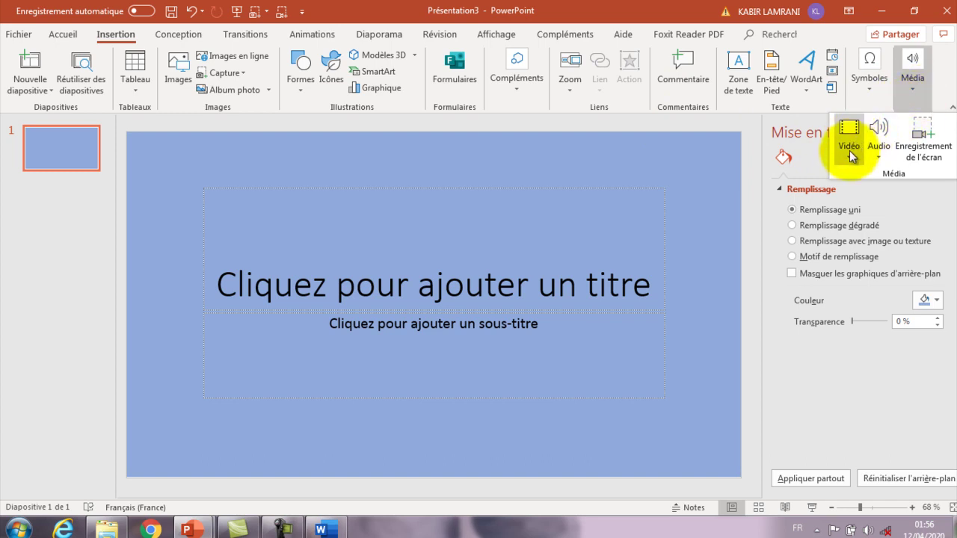
left_click(872, 157)
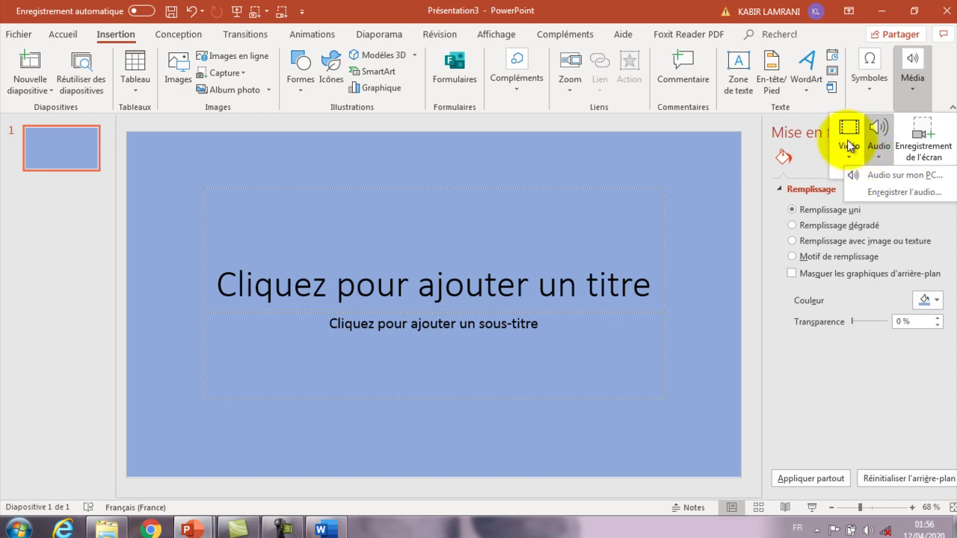
left_click(847, 156)
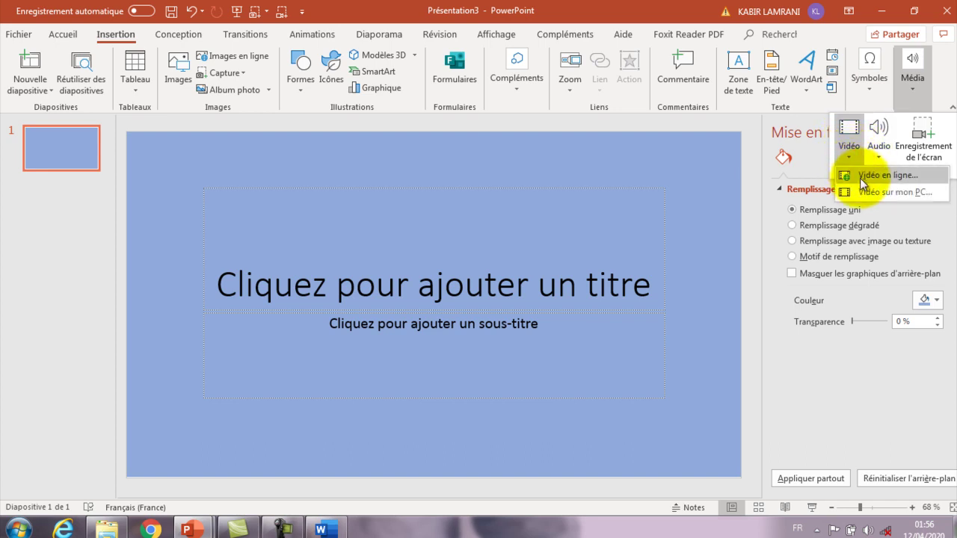
left_click(848, 159)
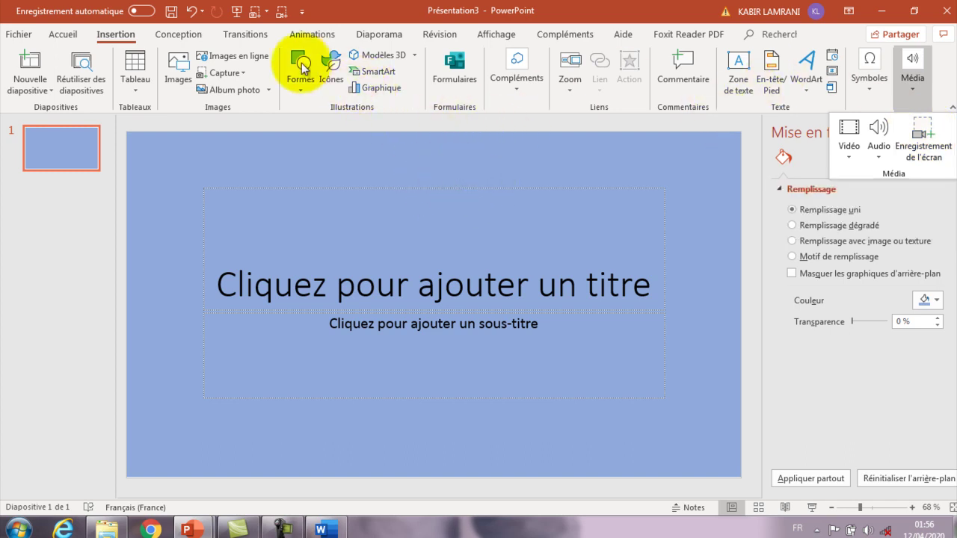
left_click(302, 86)
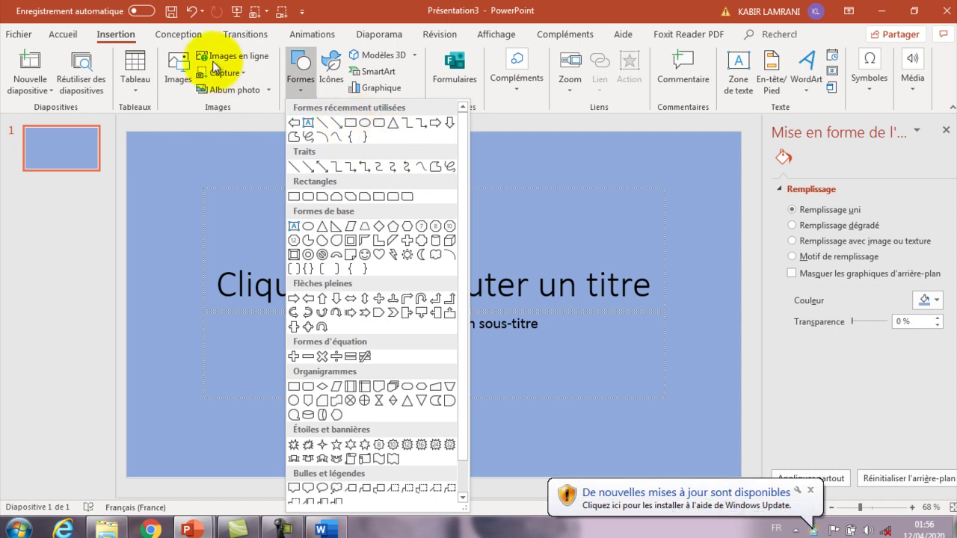
- Insert the 38875728-board picture and stretch it to 29,62 cm wide across the slide
left_click(178, 65)
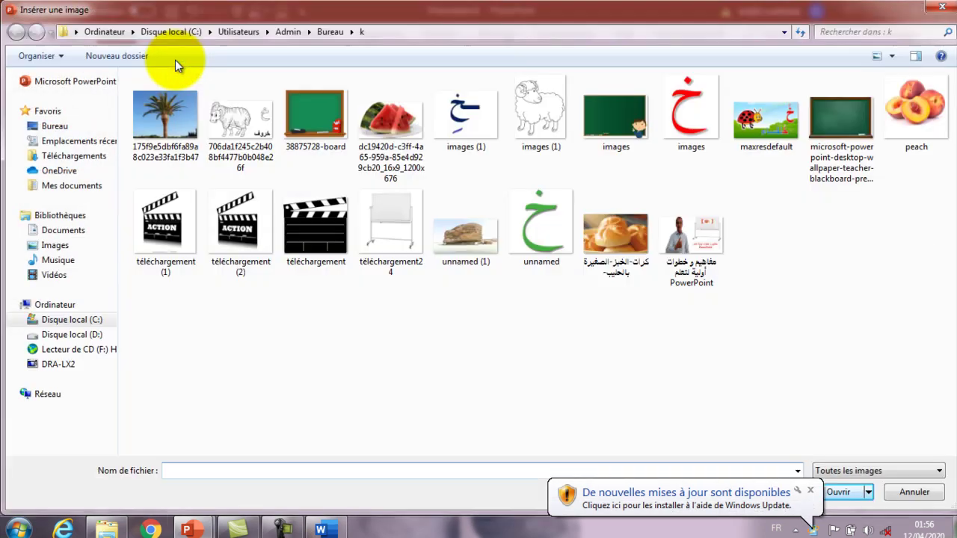
left_click(313, 98)
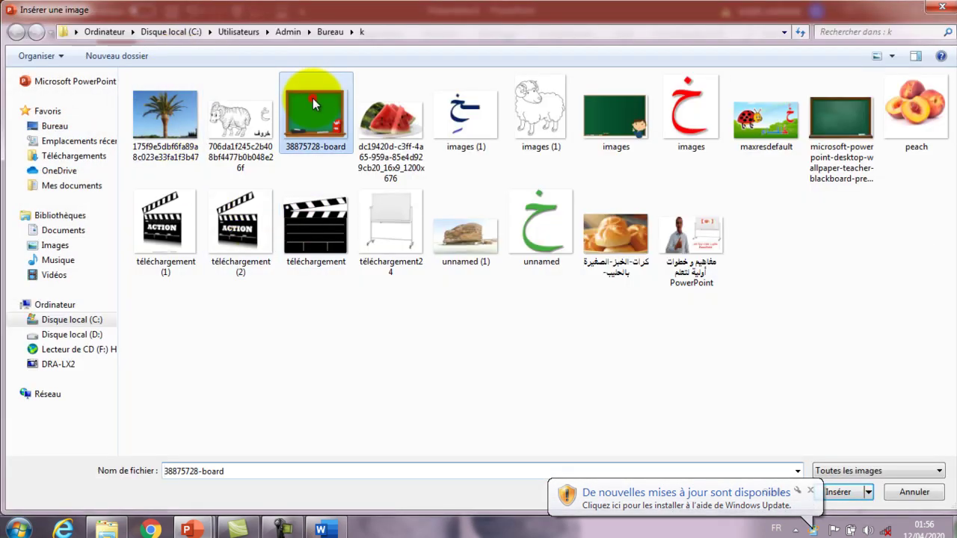
double_click(313, 98)
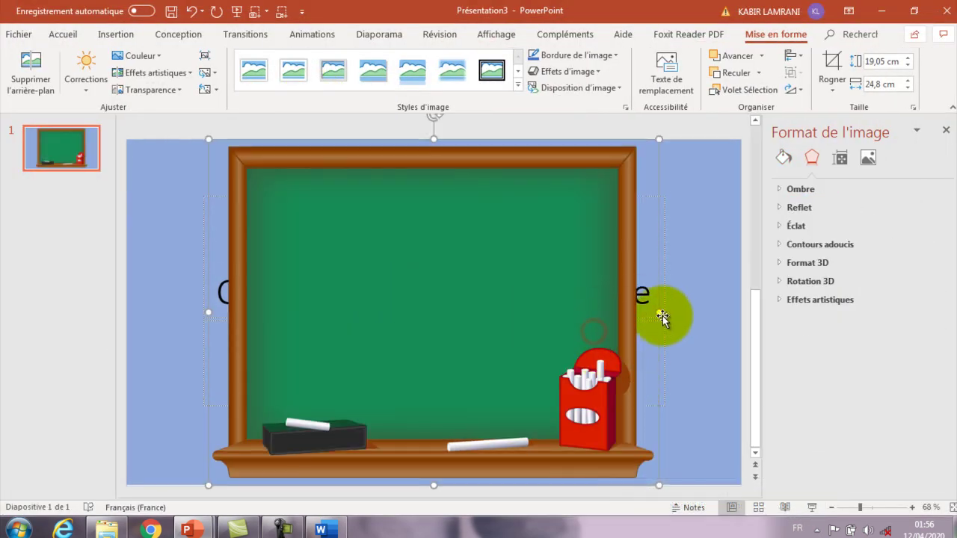
left_click_drag(660, 312, 672, 311)
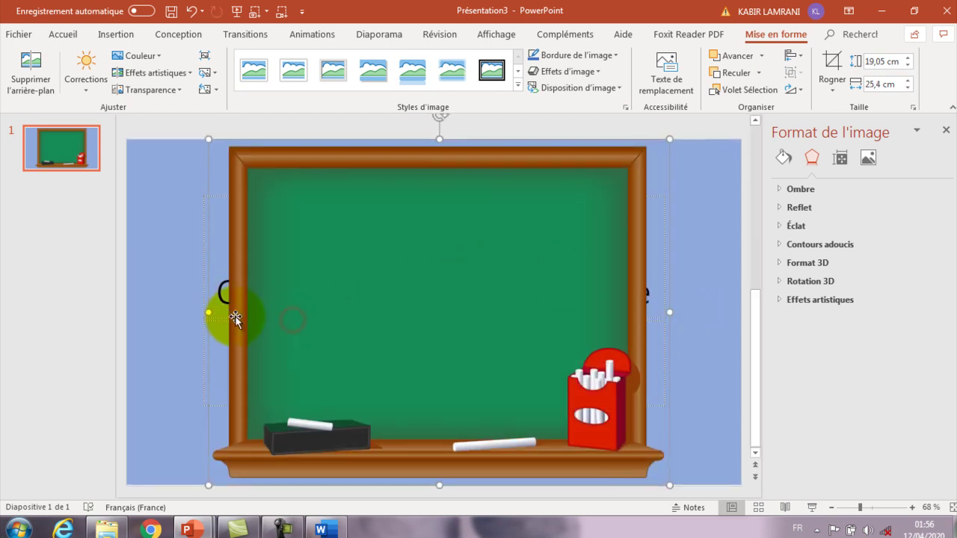
left_click_drag(207, 315, 177, 313)
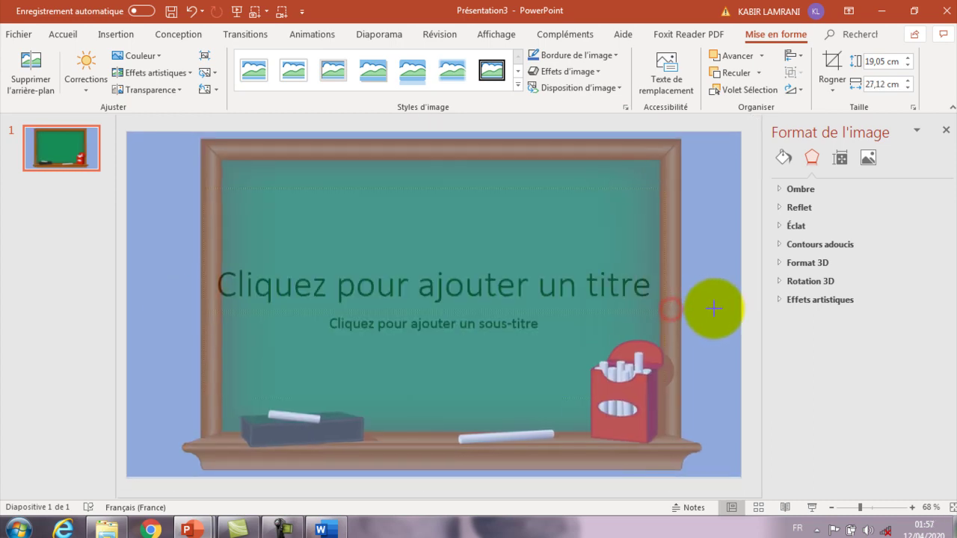
left_click_drag(670, 309, 715, 312)
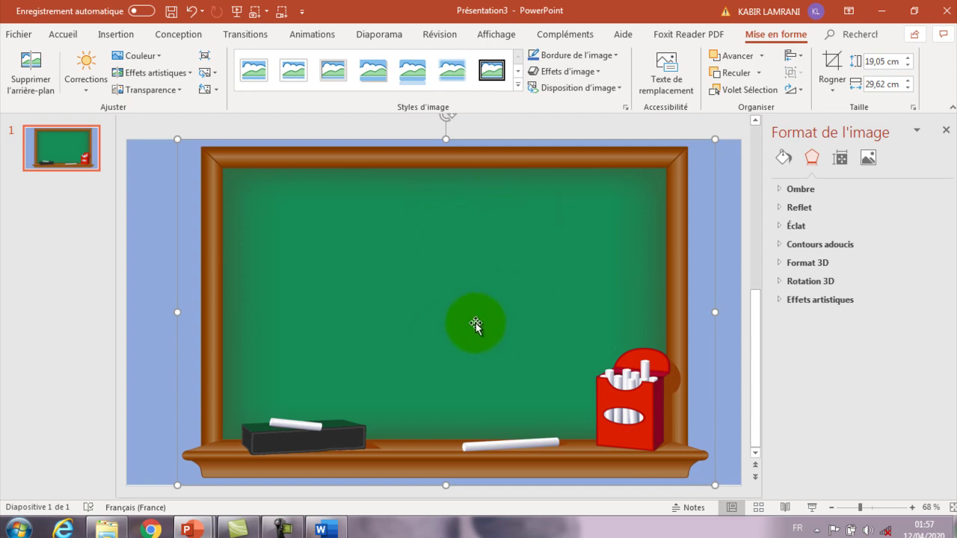
- Draw a Zone de texte near the top centre of the chalkboard and place the cursor in it
left_click(116, 38)
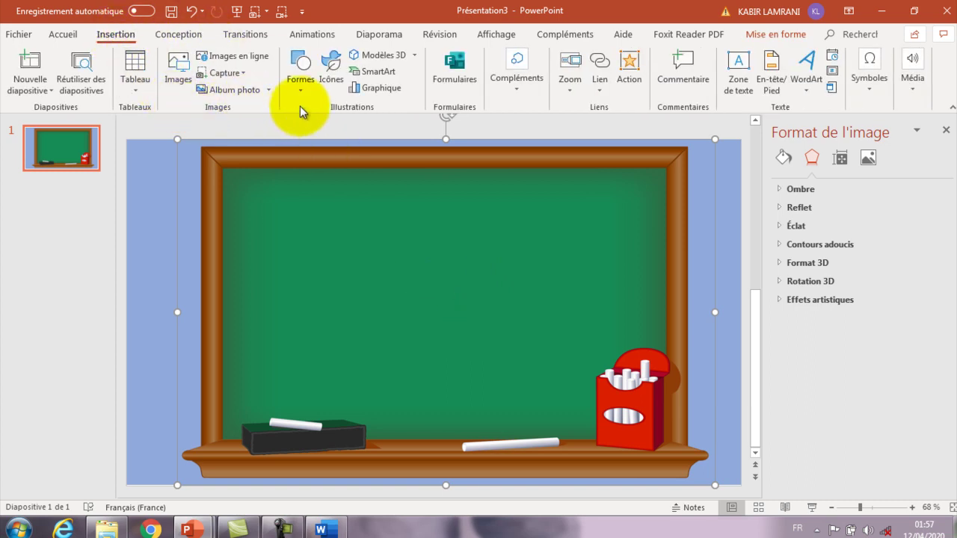
left_click(303, 83)
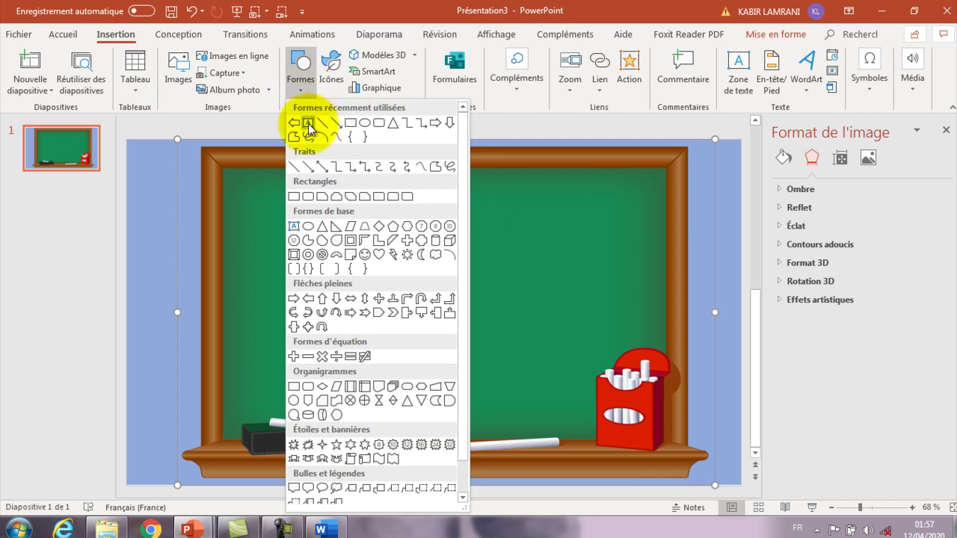
left_click(307, 124)
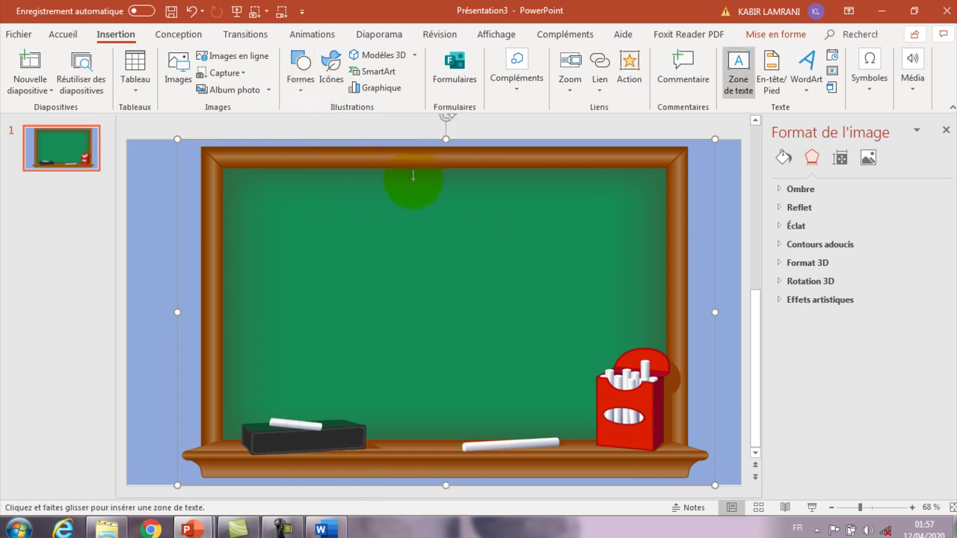
left_click_drag(404, 175, 534, 207)
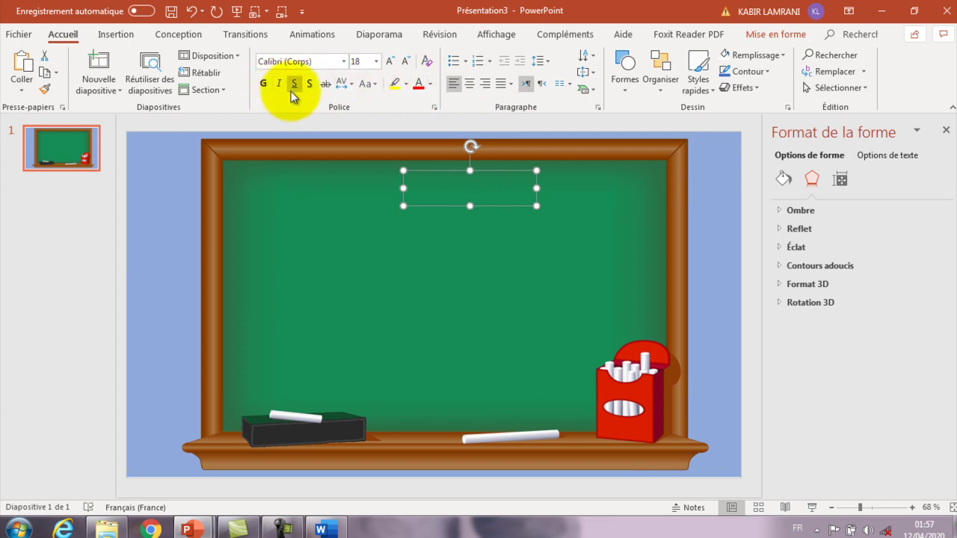
left_click(466, 208)
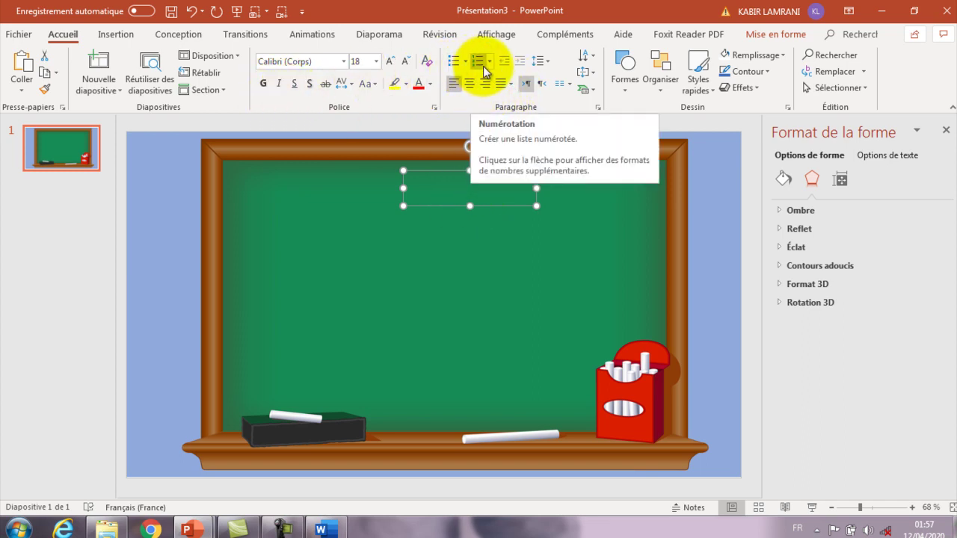
left_click(496, 196)
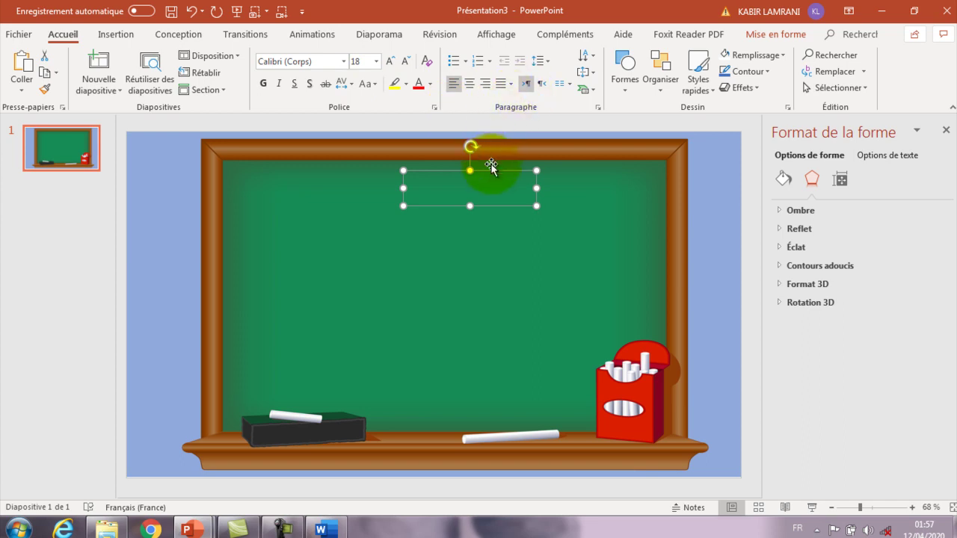
left_click(486, 192)
left_click(469, 187)
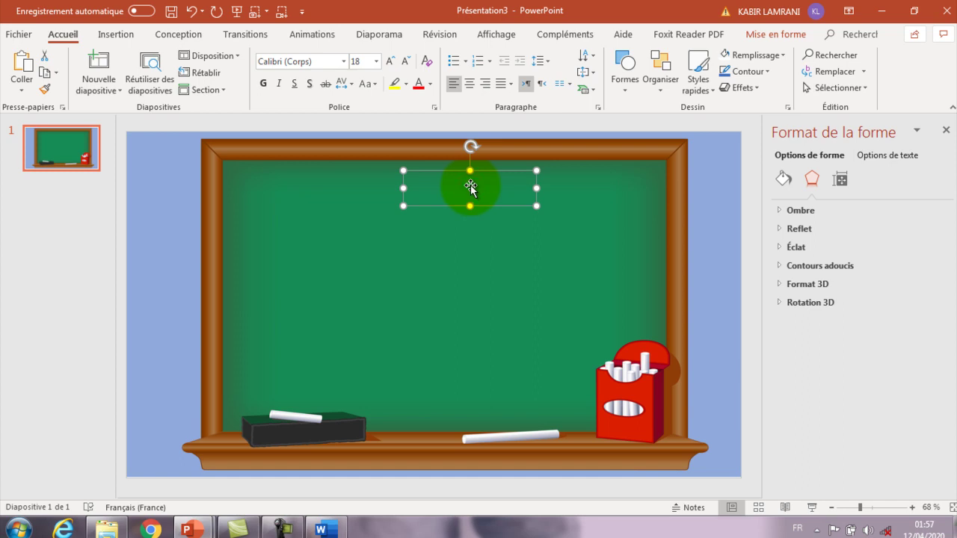
- Type the Arabic title الاملاء, centred, at 48 pt in ACS Almass Bold
type("لإملاء")
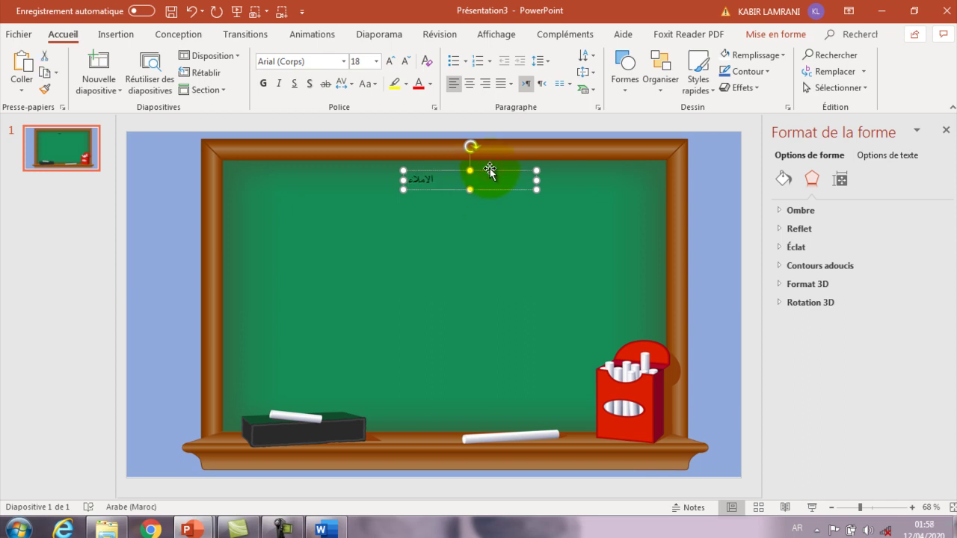
left_click(471, 85)
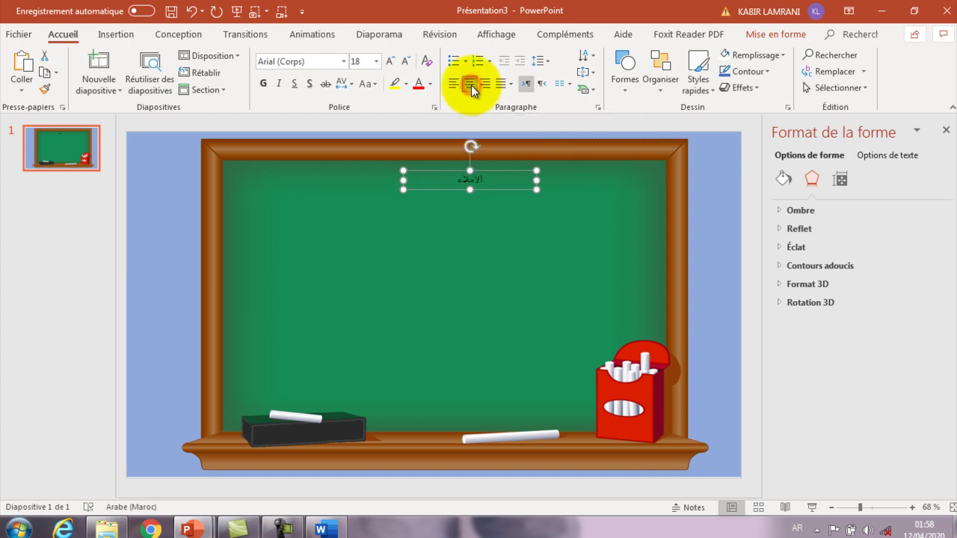
left_click(392, 62)
left_click(394, 60)
left_click(394, 60)
left_click(393, 60)
left_click(394, 60)
left_click(393, 60)
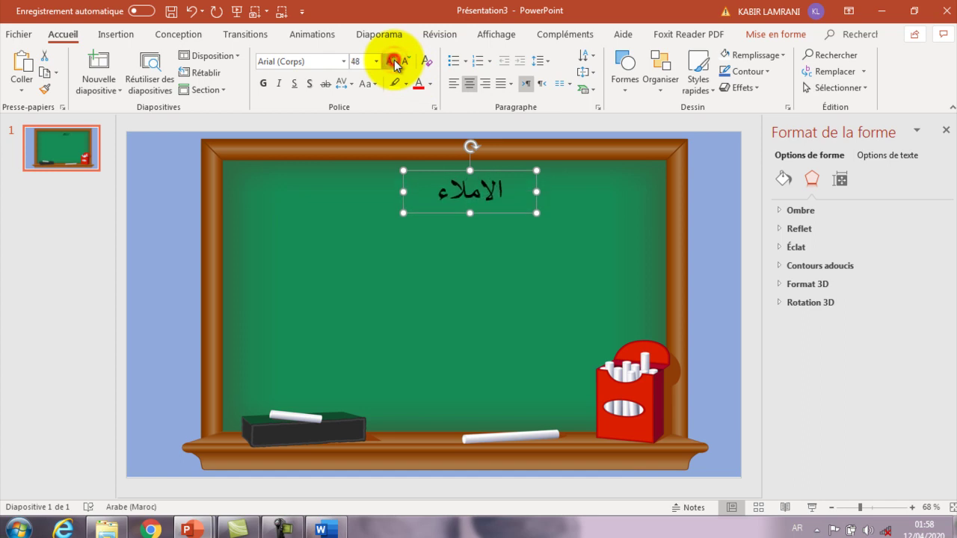
left_click(344, 63)
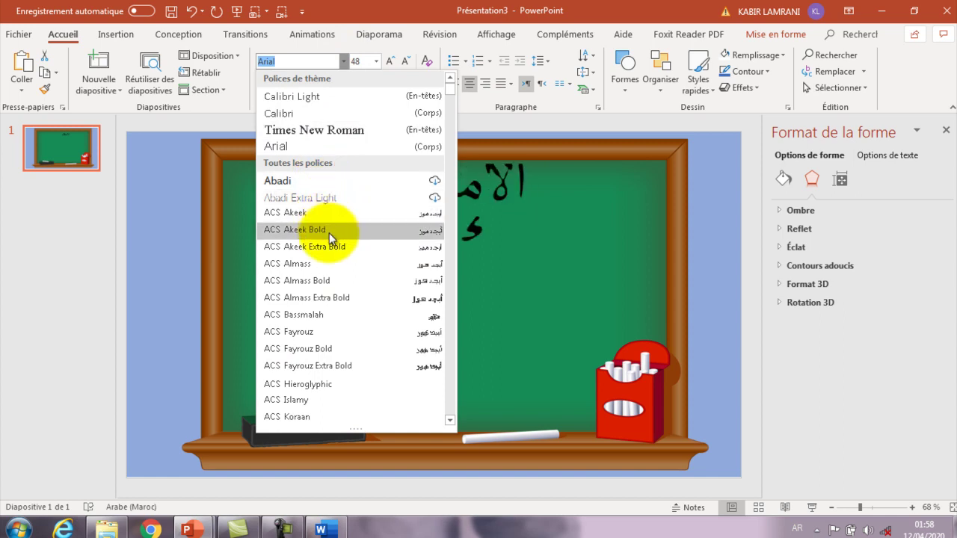
left_click(334, 282)
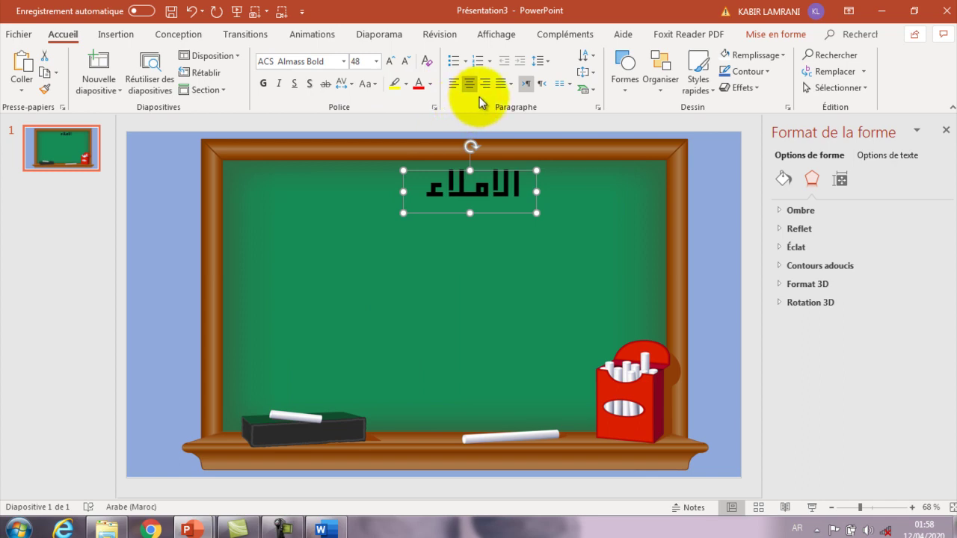
- Move the title to the board's top right and colour it yellow, leaving no fill
left_click_drag(430, 171, 501, 172)
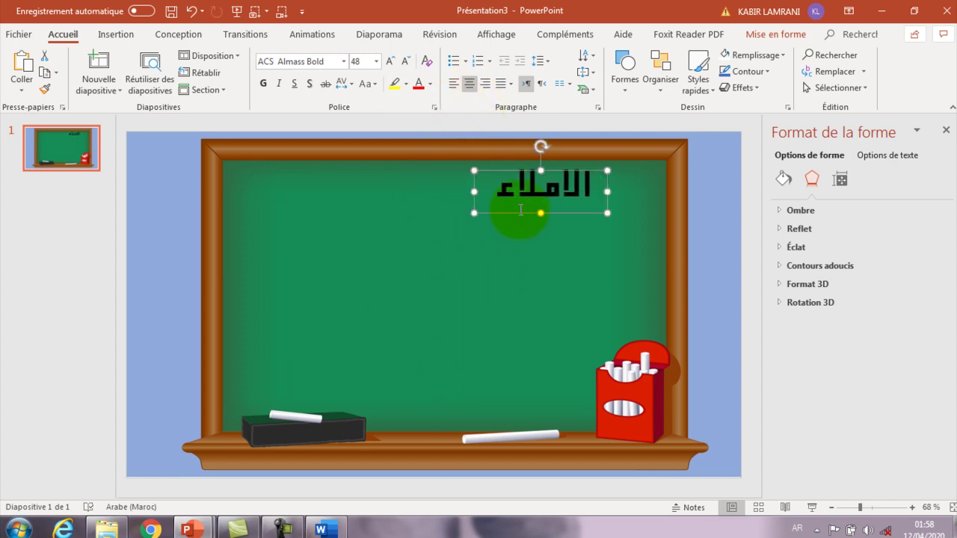
left_click_drag(510, 170, 565, 170)
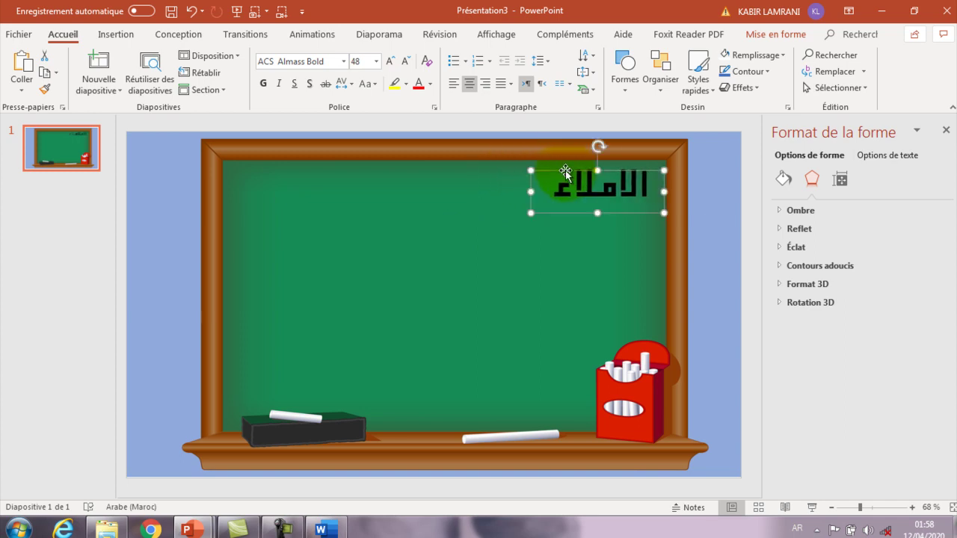
left_click(430, 83)
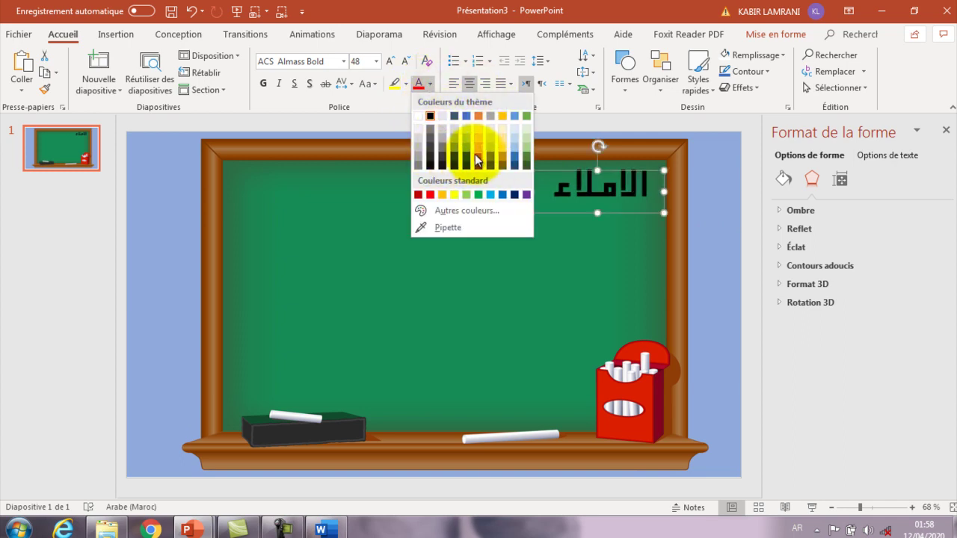
left_click(453, 194)
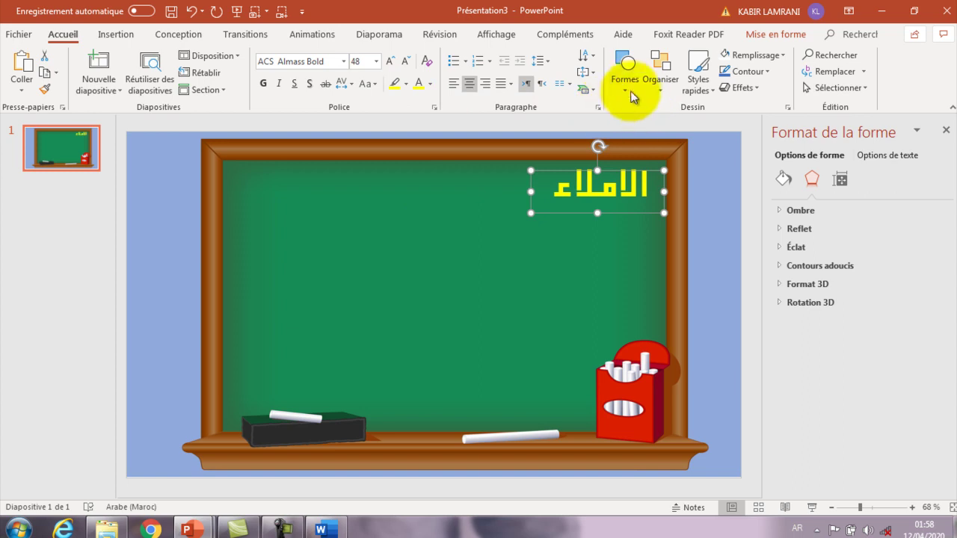
left_click(551, 206)
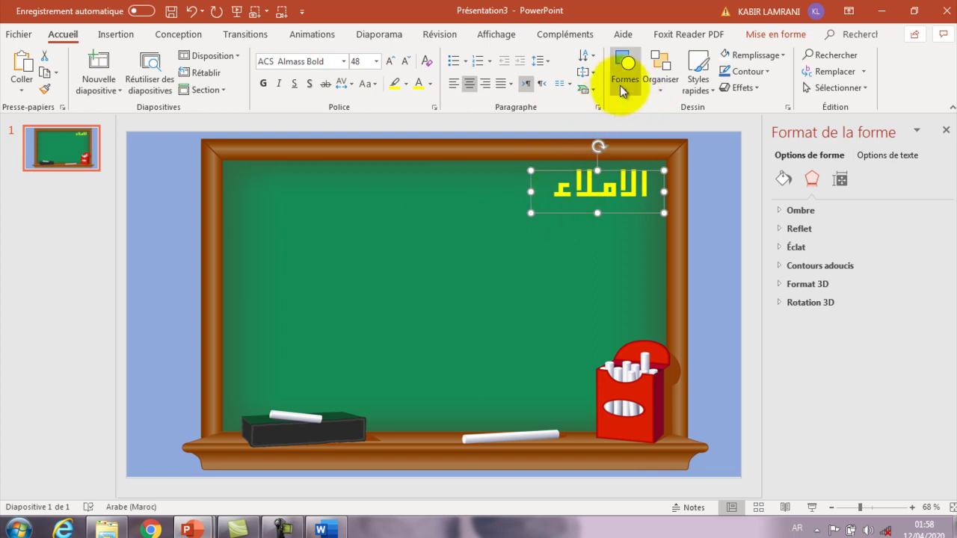
left_click(782, 55)
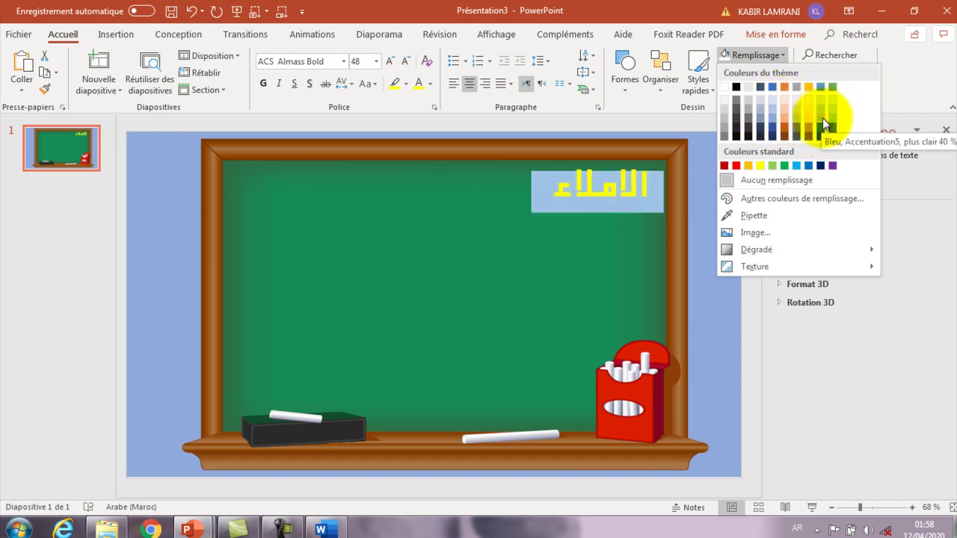
left_click(570, 264)
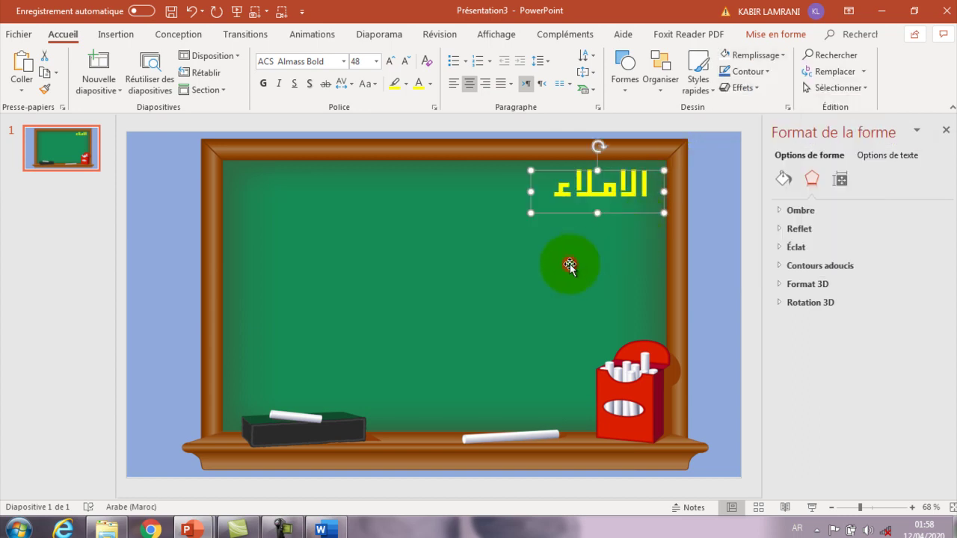
left_click(541, 242)
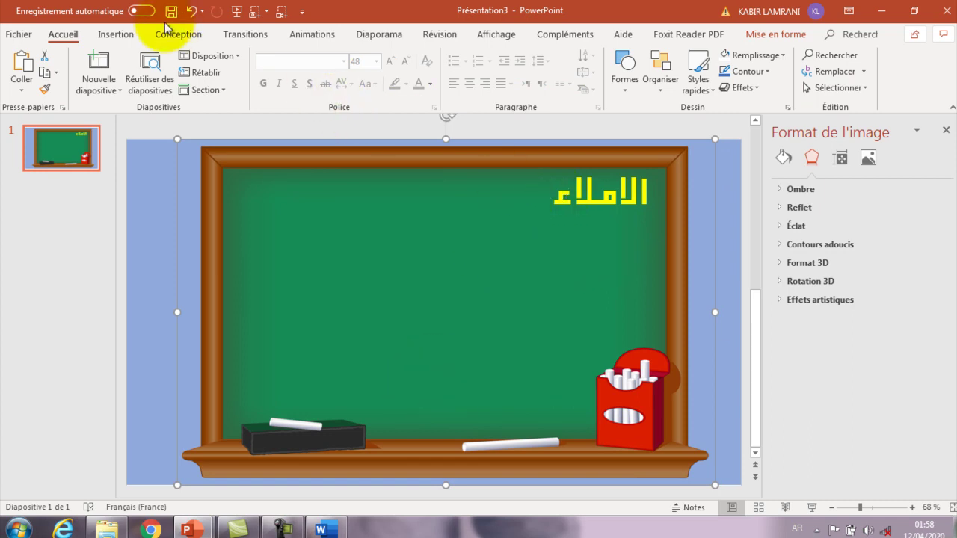
- Draw a left arrow below the yellow title and fill it dark blue
left_click(120, 35)
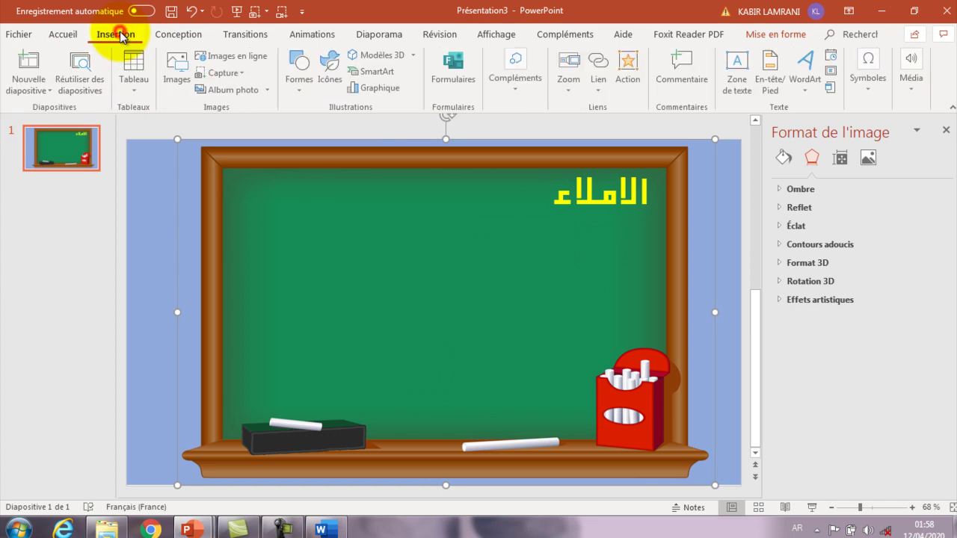
left_click(300, 75)
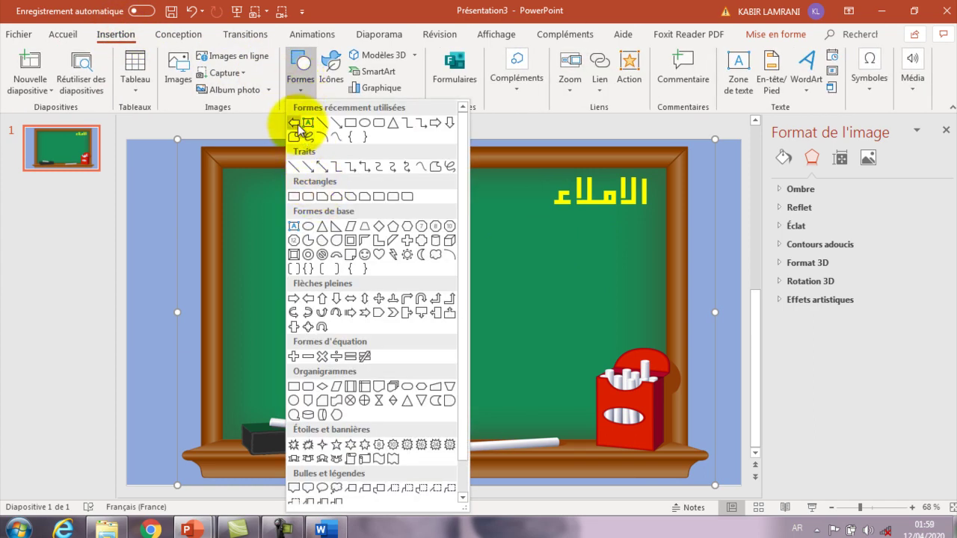
left_click(294, 122)
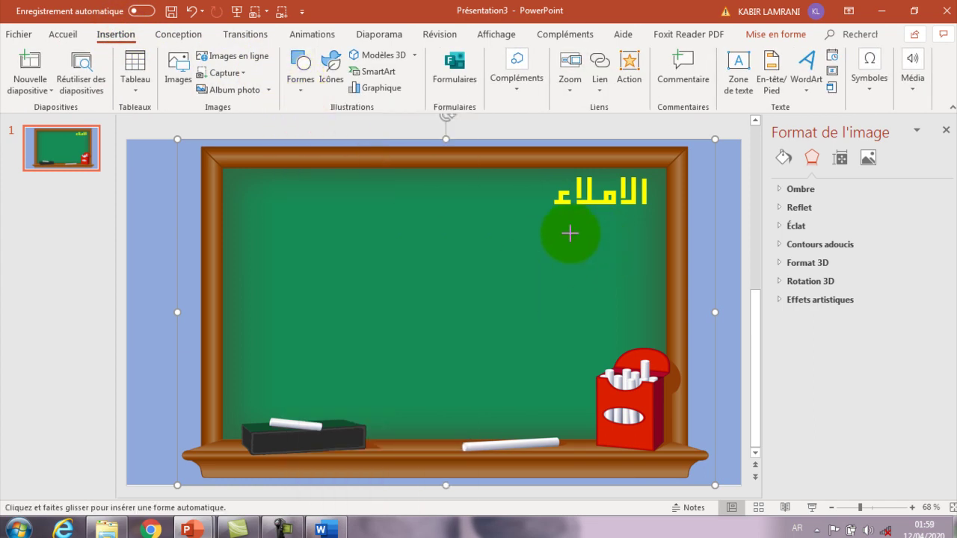
left_click_drag(571, 238, 668, 268)
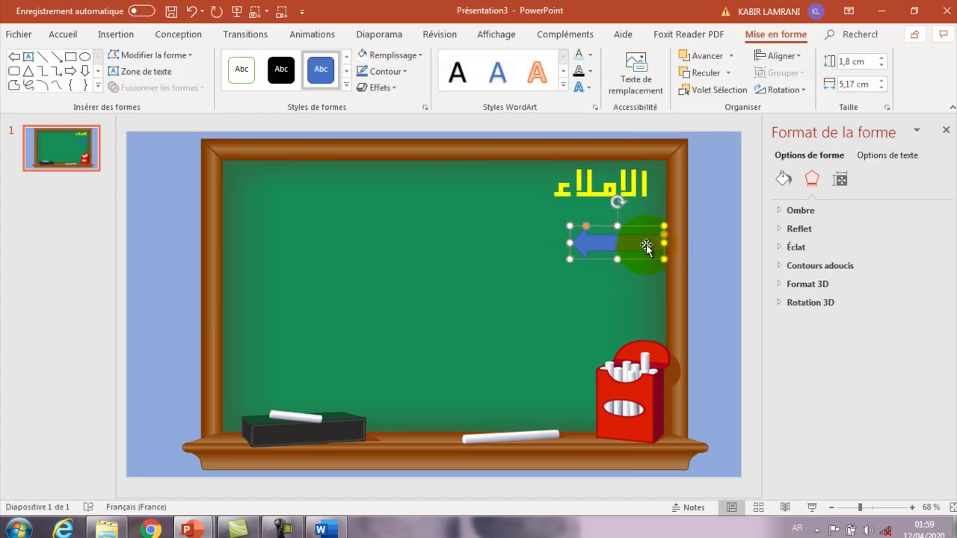
left_click(417, 58)
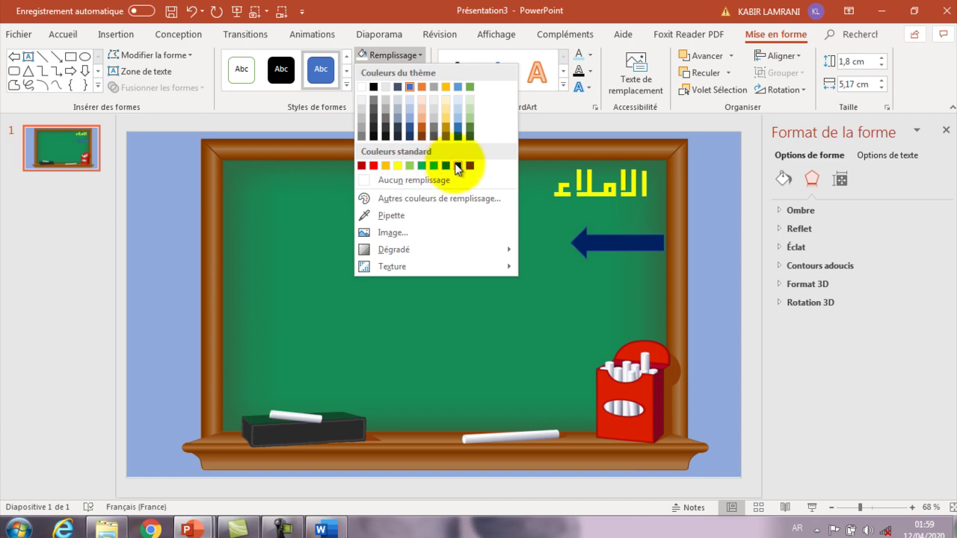
left_click(515, 241)
left_click(515, 241)
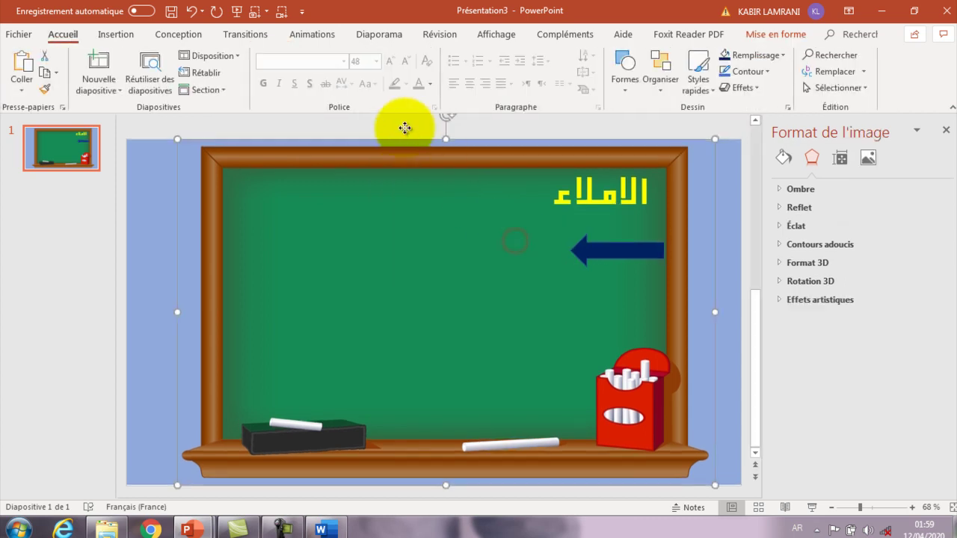
- Add a right-aligned text box left of the arrow reading الهمزة المتوسطة
left_click(118, 34)
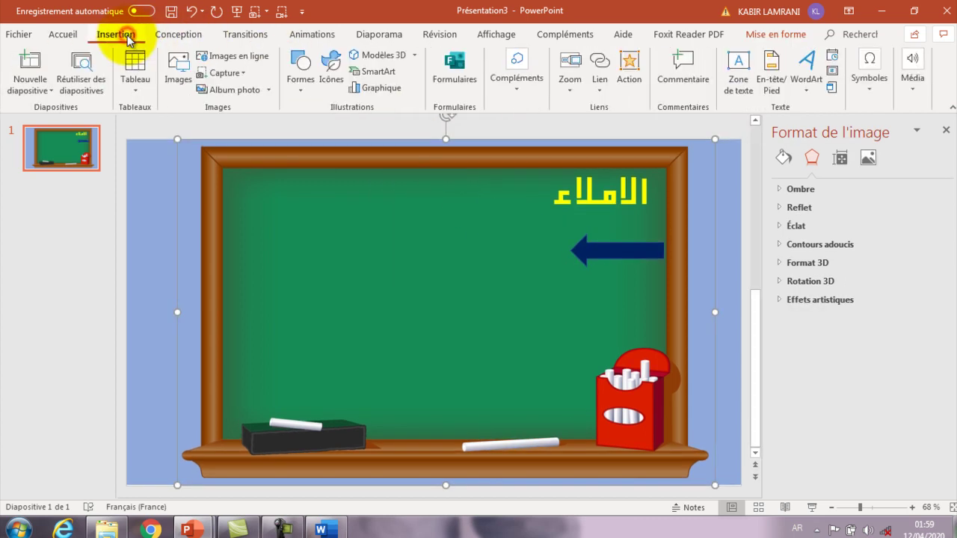
left_click(300, 78)
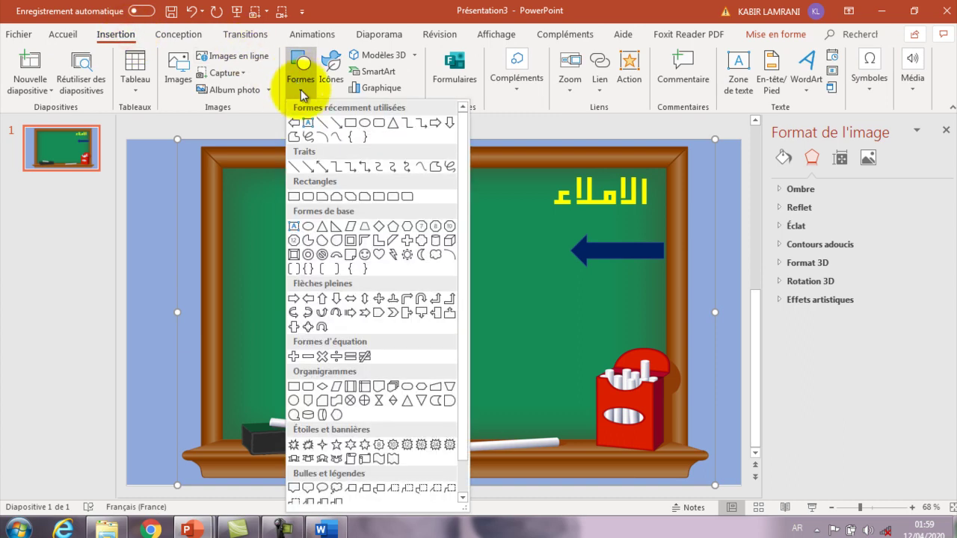
left_click(308, 124)
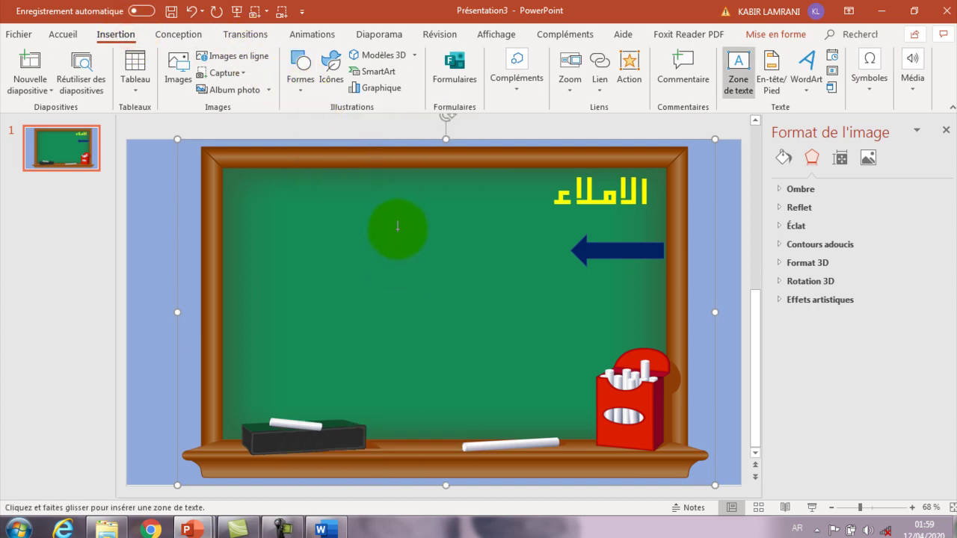
left_click_drag(397, 234, 538, 267)
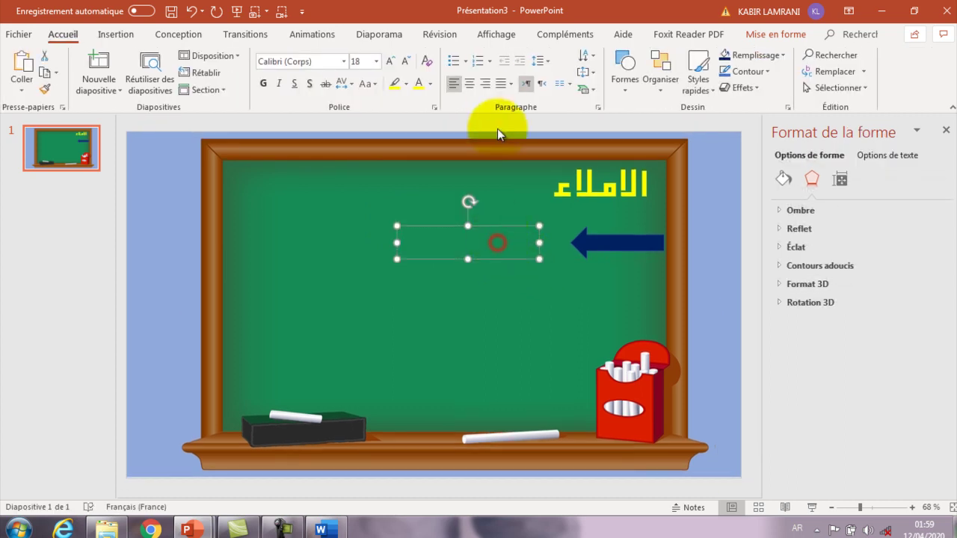
left_click(486, 85)
left_click(497, 234)
type("الهمزة ا")
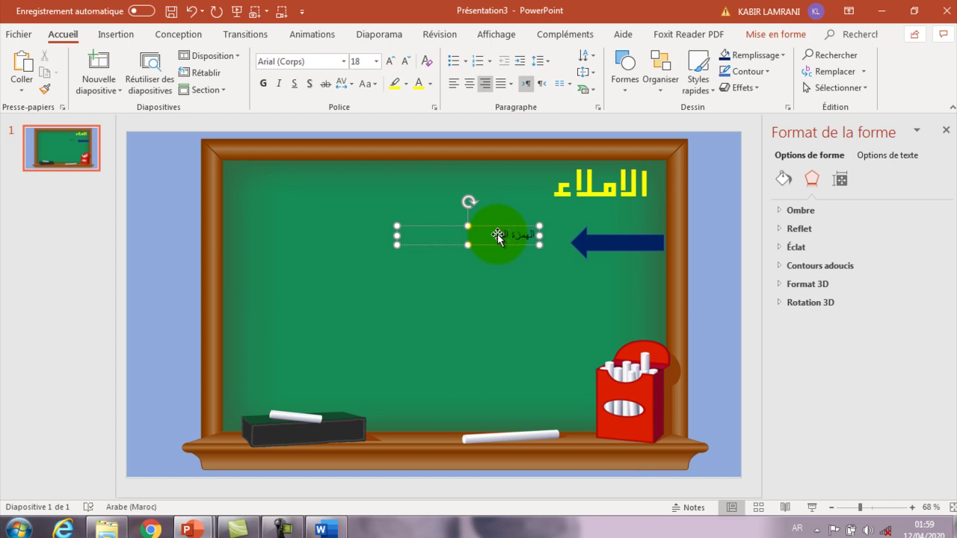
type("لمتوسطة")
left_click_drag(497, 236, 485, 225)
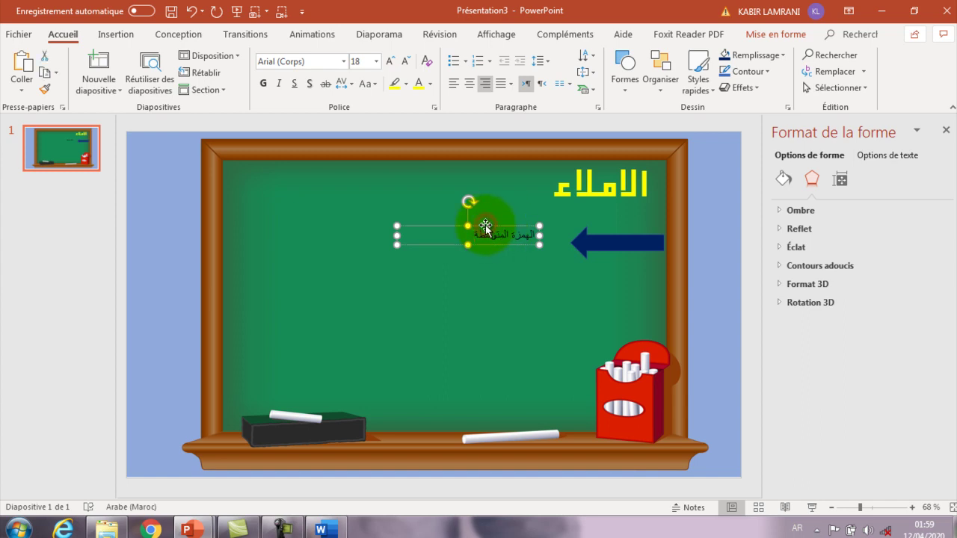
- Make the subtitle bold, yellow and about 36 pt, then switch to the Word lesson document
left_click(424, 233)
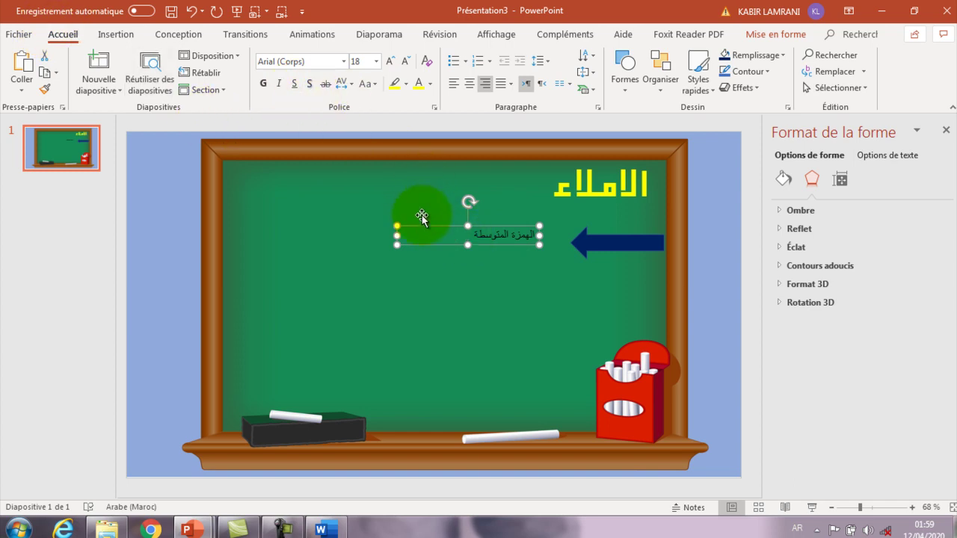
left_click(263, 83)
left_click(389, 61)
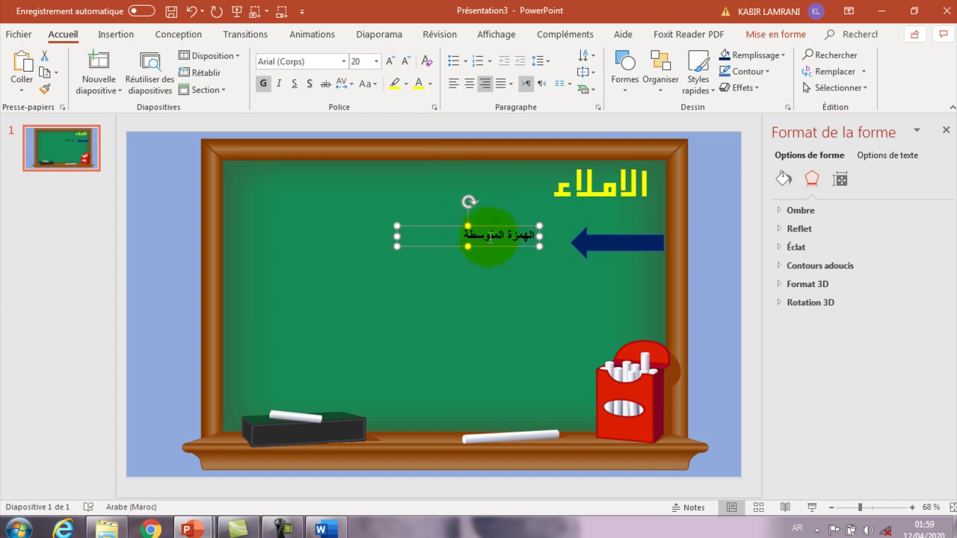
left_click(421, 84)
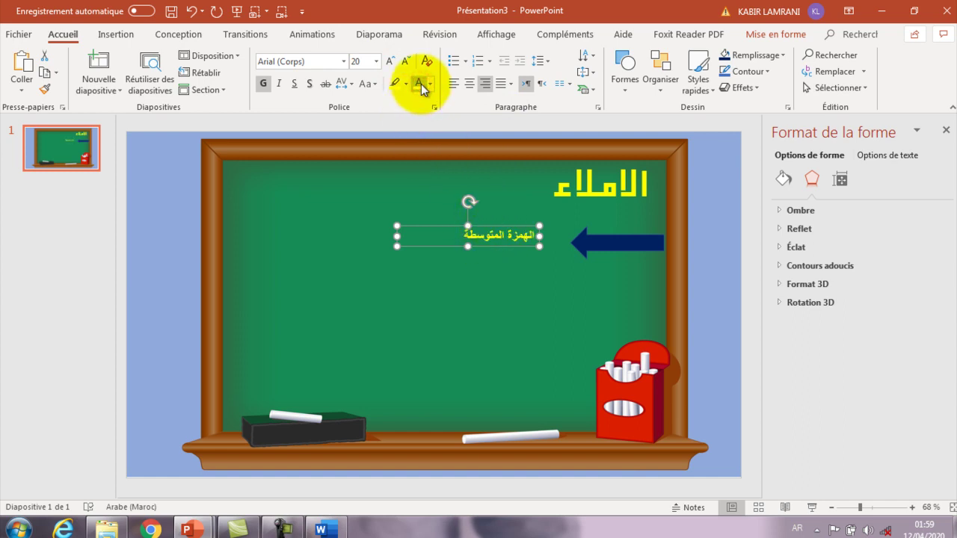
left_click(390, 63)
left_click(390, 63)
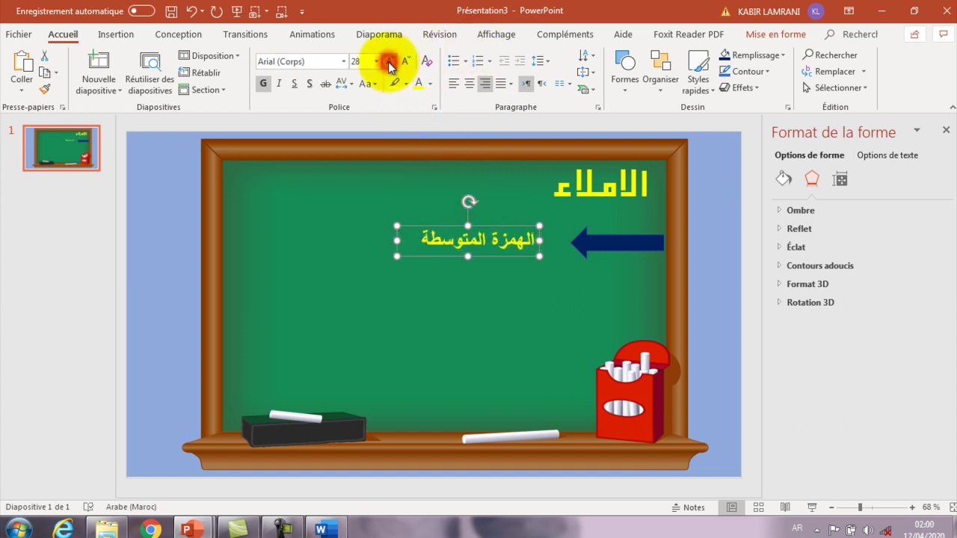
left_click(389, 62)
left_click(389, 63)
left_click(296, 261)
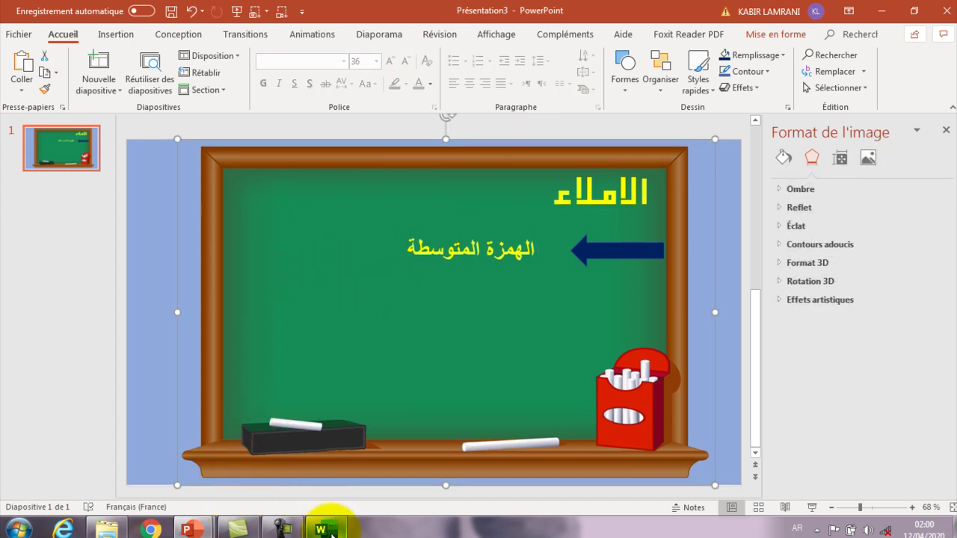
left_click(331, 532)
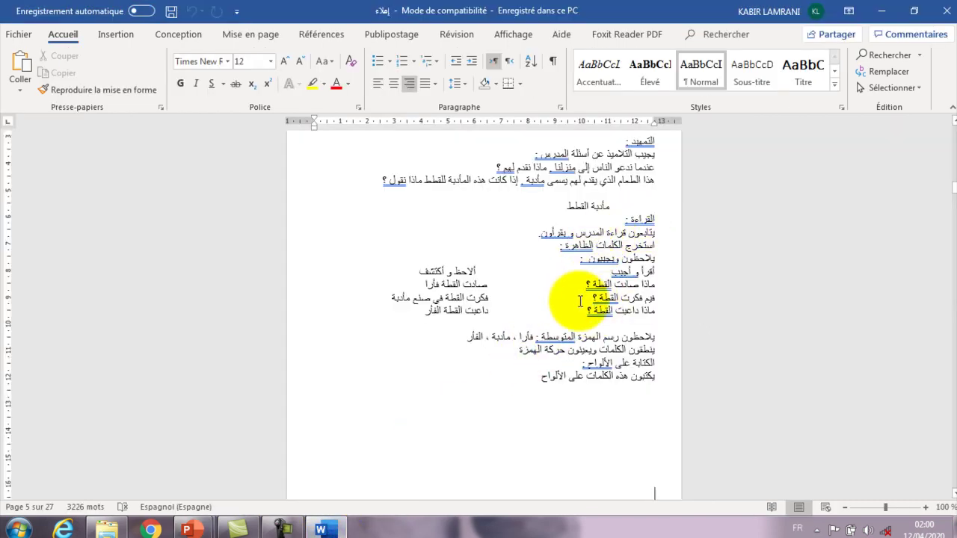
- Copy the row ماذا صادت القطة ؟ / صادت القطة فأرا from Word, then minimize Word
left_click_drag(587, 311, 649, 258)
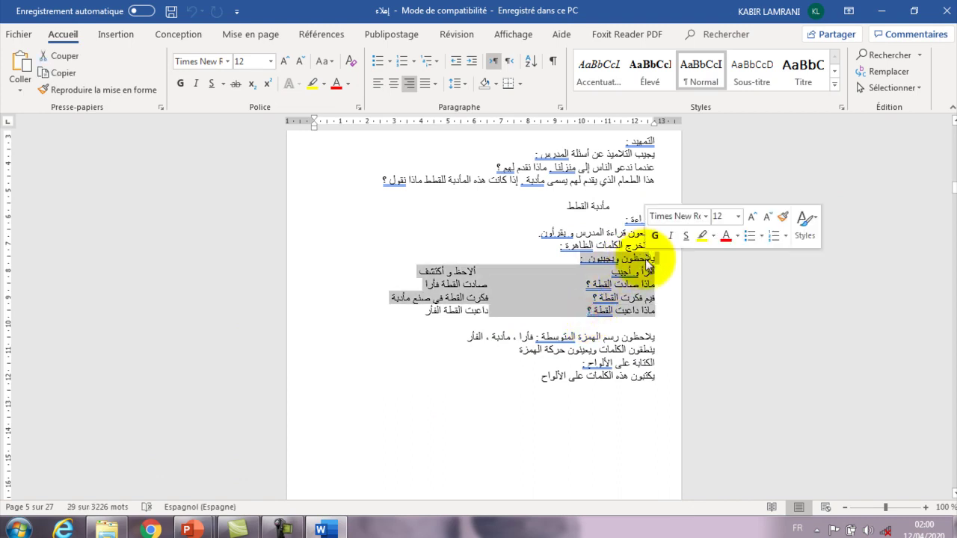
left_click(556, 317)
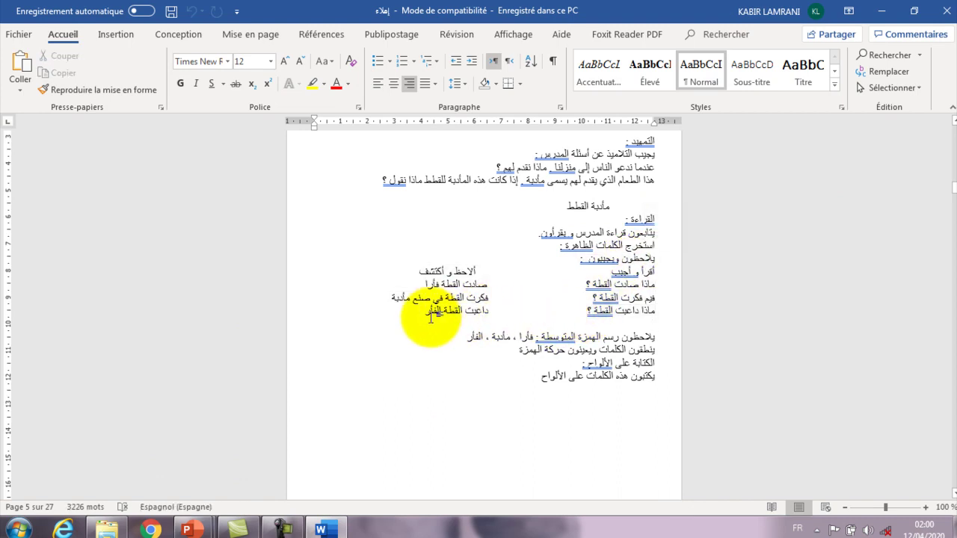
left_click_drag(658, 270, 590, 310)
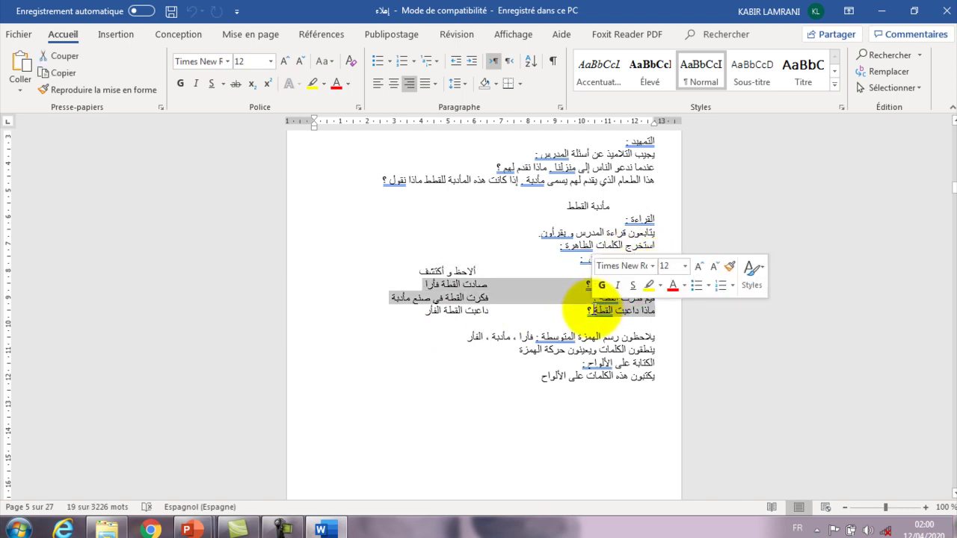
left_click(489, 284)
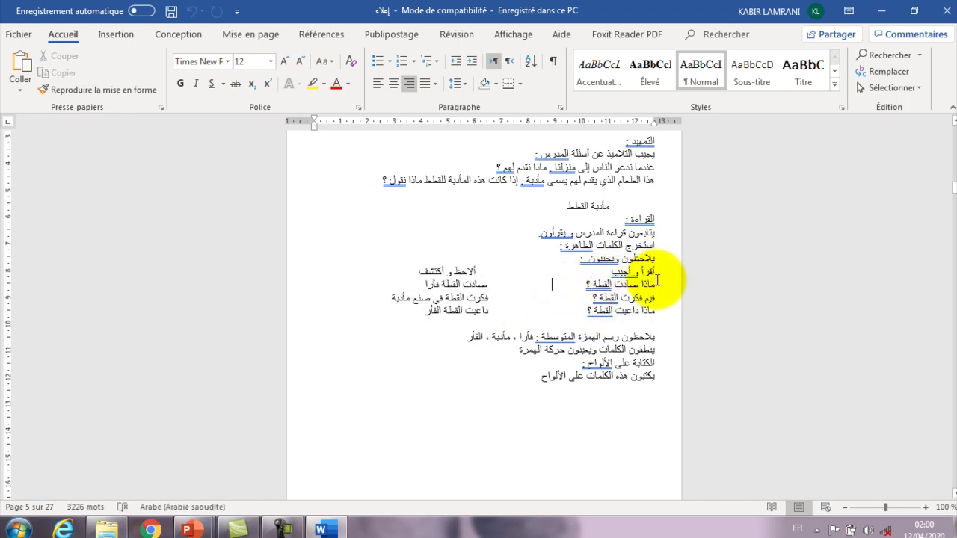
left_click(658, 284)
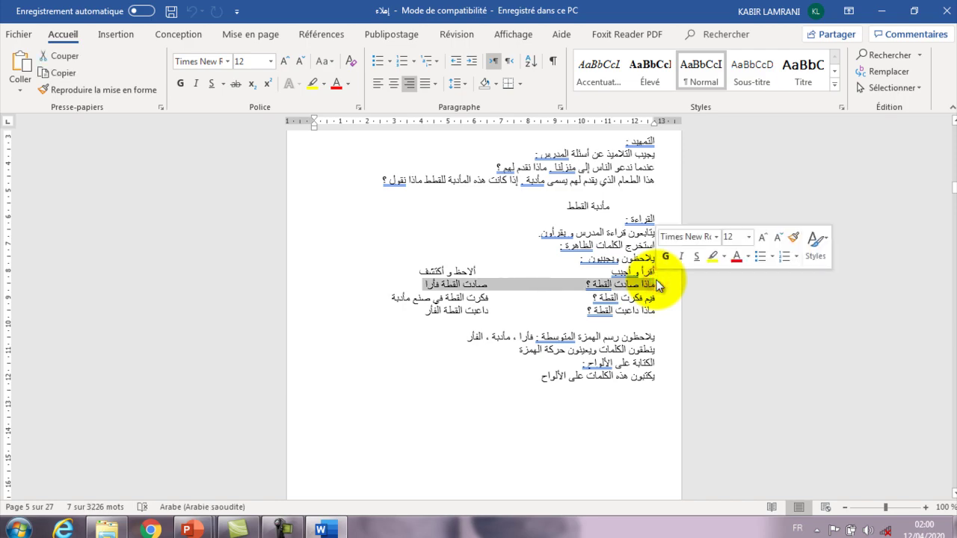
left_click(884, 14)
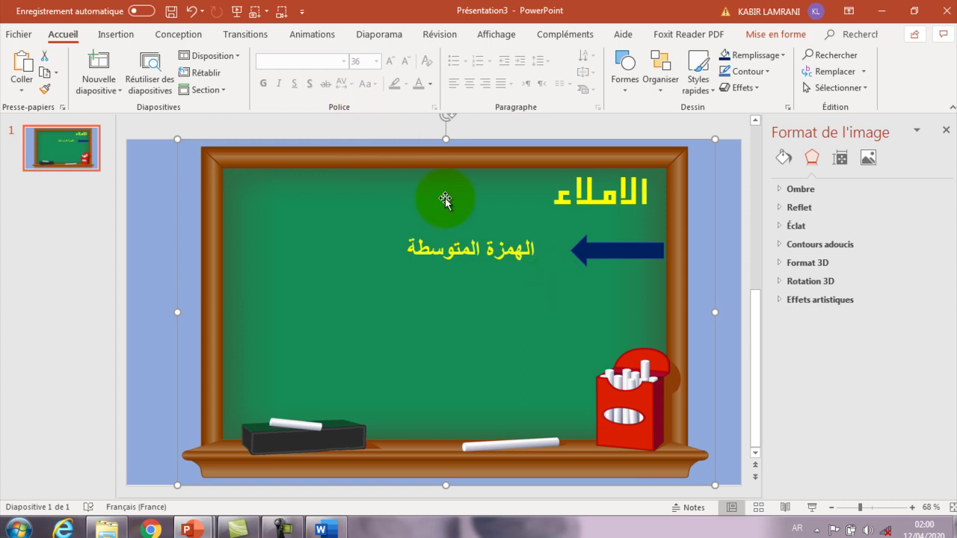
- Draw a text box below the subtitle, paste ماذا صادت القطة ؟ / صادت القطة فأرا and set it right-to-left
left_click(118, 34)
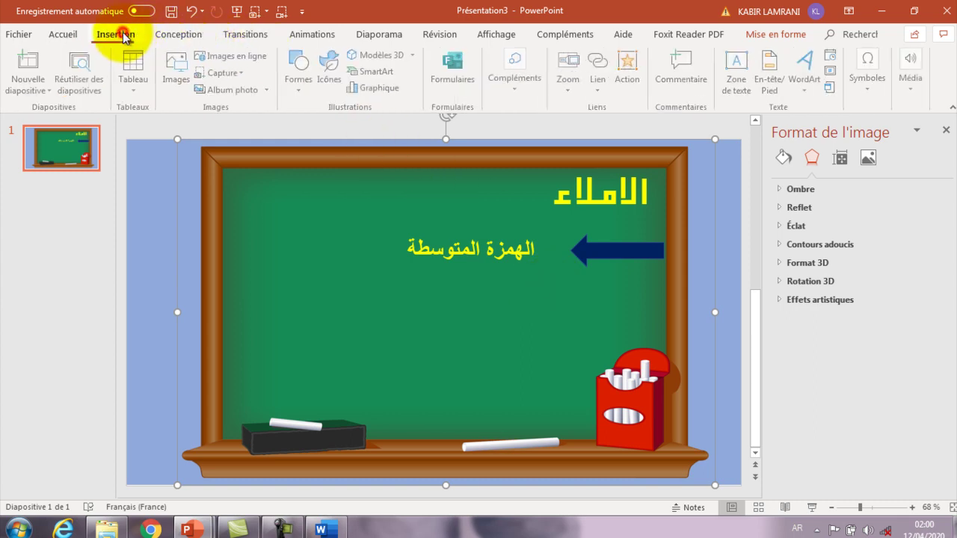
left_click(307, 86)
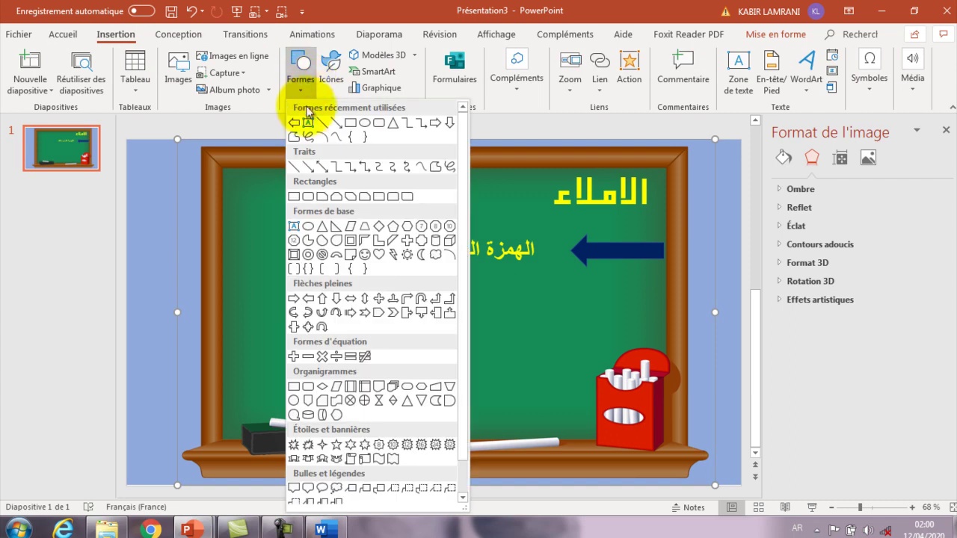
left_click(309, 127)
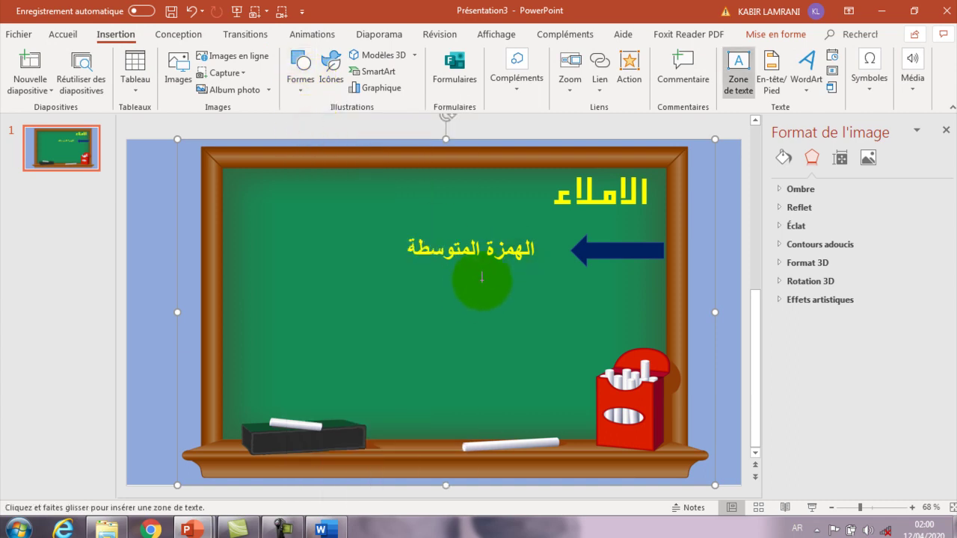
left_click_drag(480, 273, 624, 291)
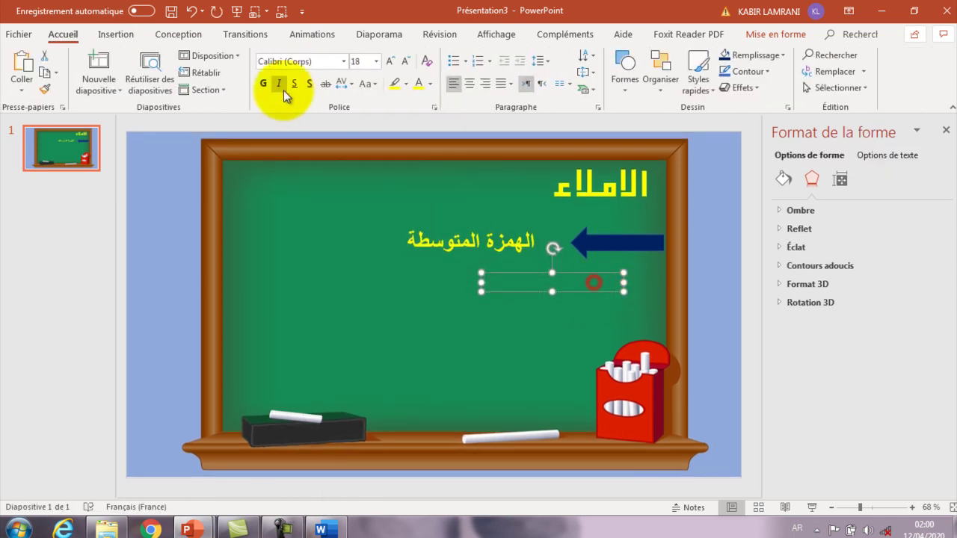
left_click(21, 60)
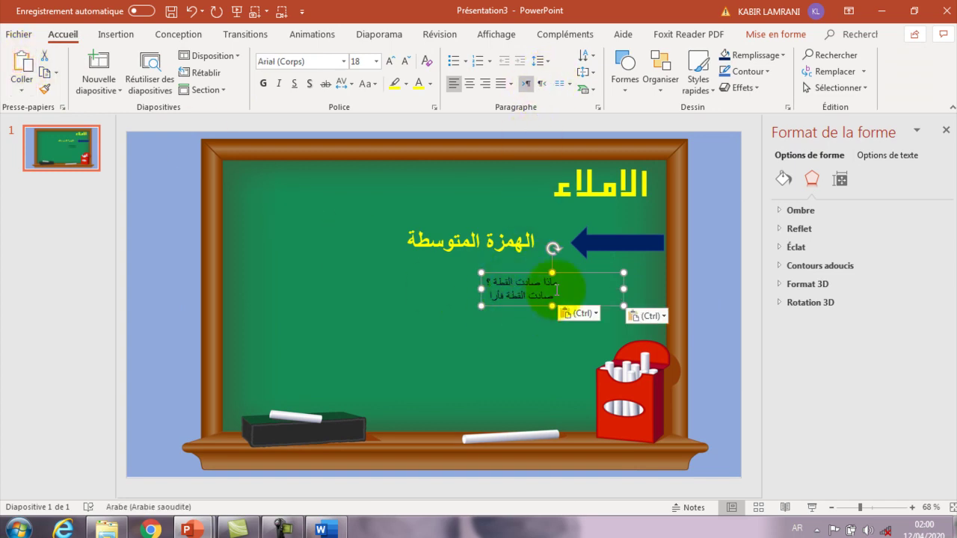
left_click(543, 85)
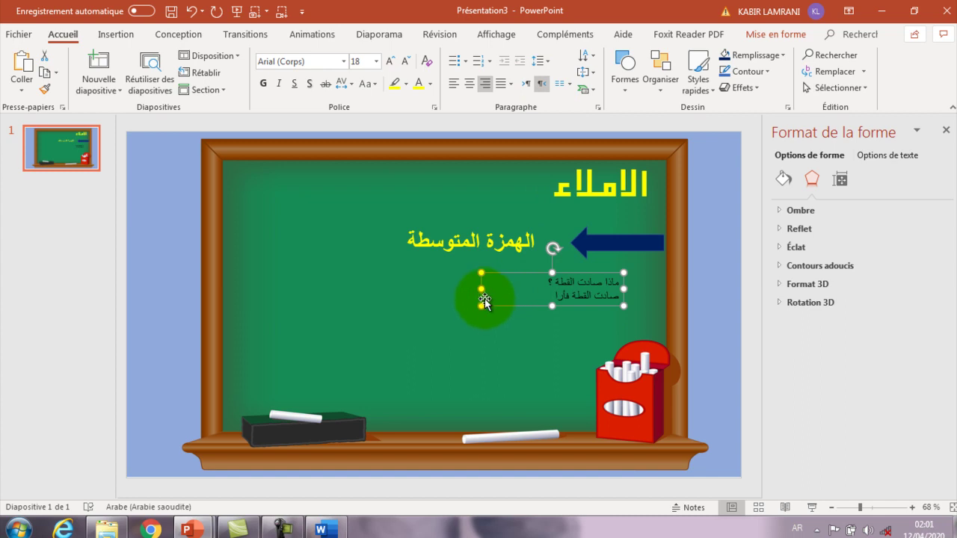
- Make the question and answer yellow at 28 pt and widen the box so they fit one line
left_click_drag(480, 290, 356, 293)
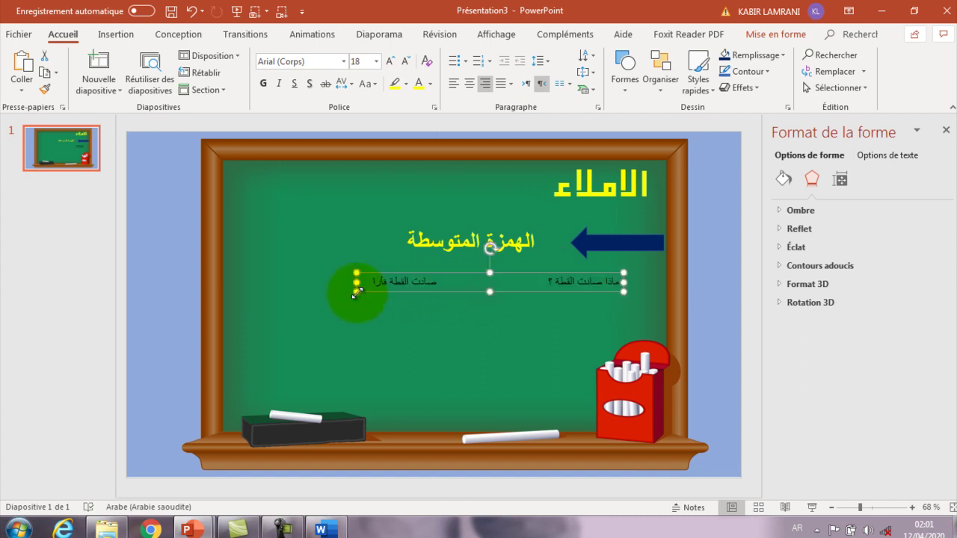
left_click(453, 274)
left_click_drag(454, 269, 438, 272)
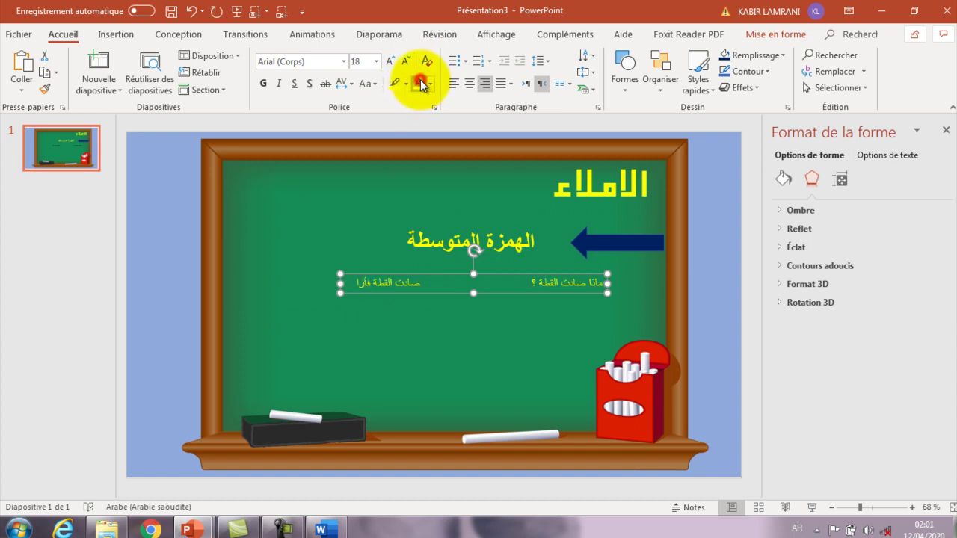
left_click(390, 60)
left_click(390, 61)
left_click(389, 61)
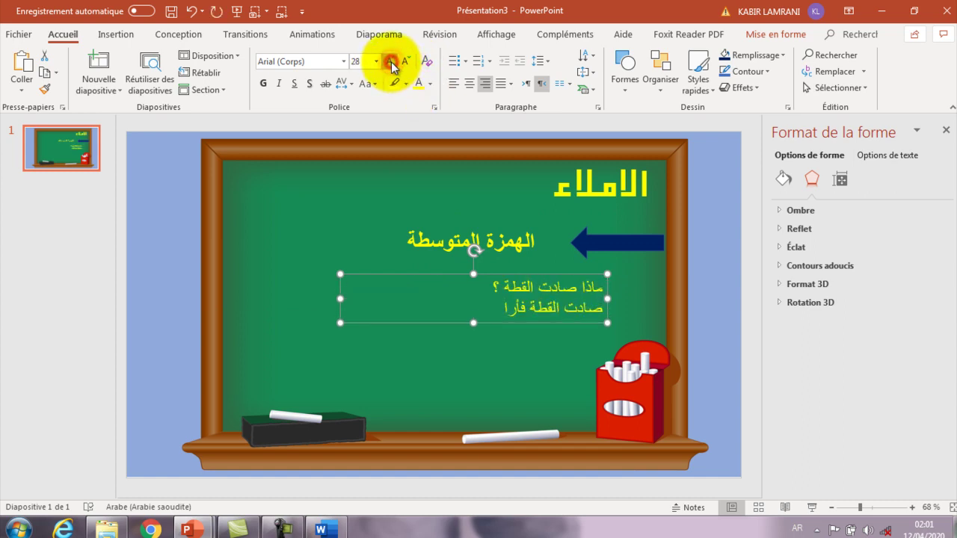
left_click_drag(340, 297, 262, 298)
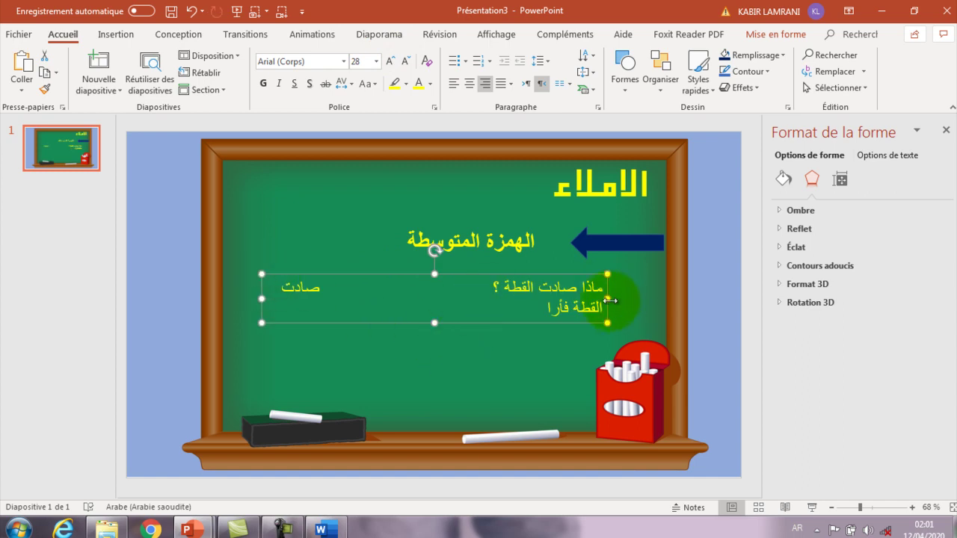
left_click_drag(607, 296, 655, 293)
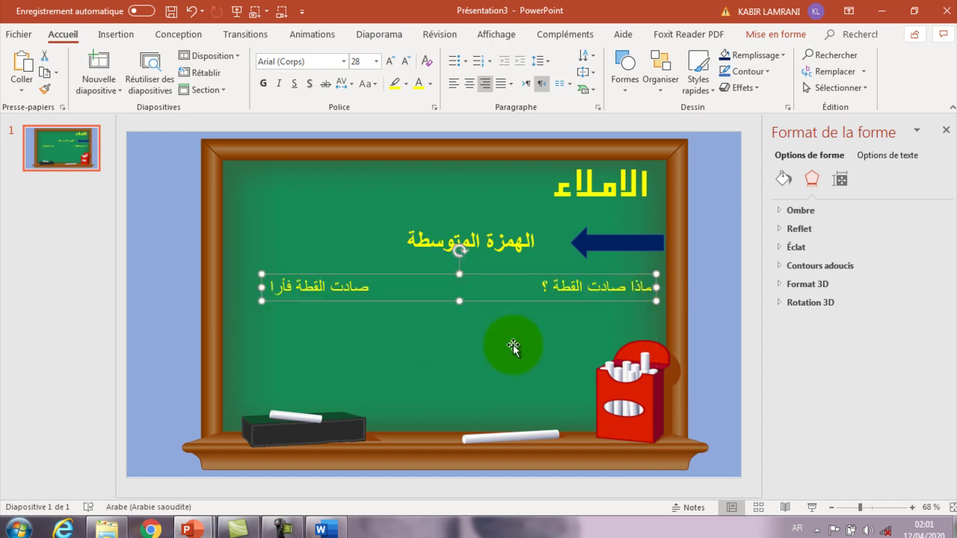
left_click(457, 351)
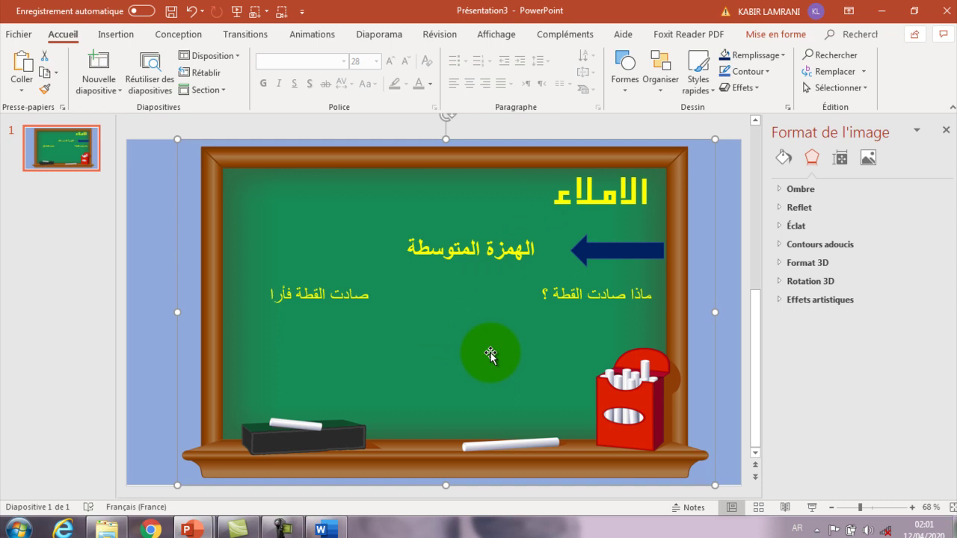
- Insert a new title-and-content slide right after the chalkboard slide 1
left_click(63, 154)
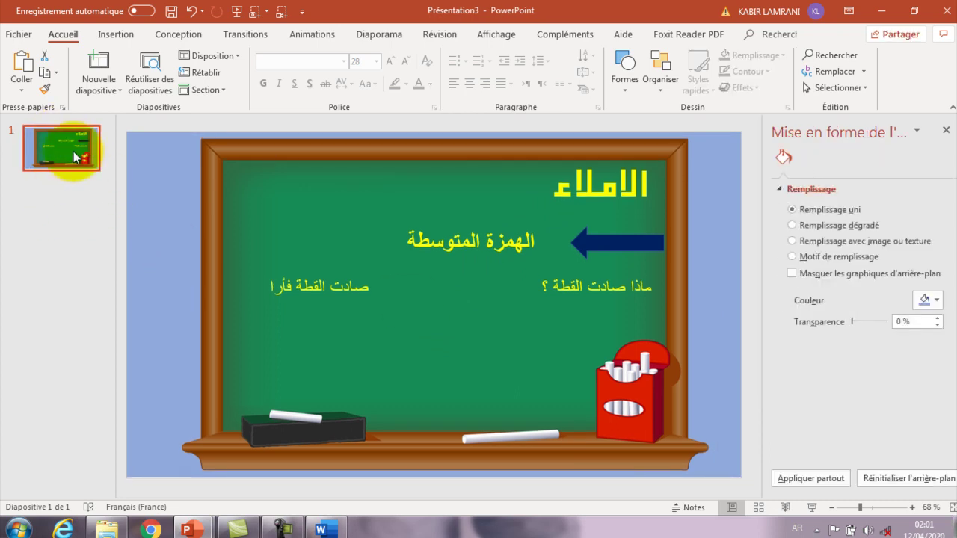
left_click(97, 63)
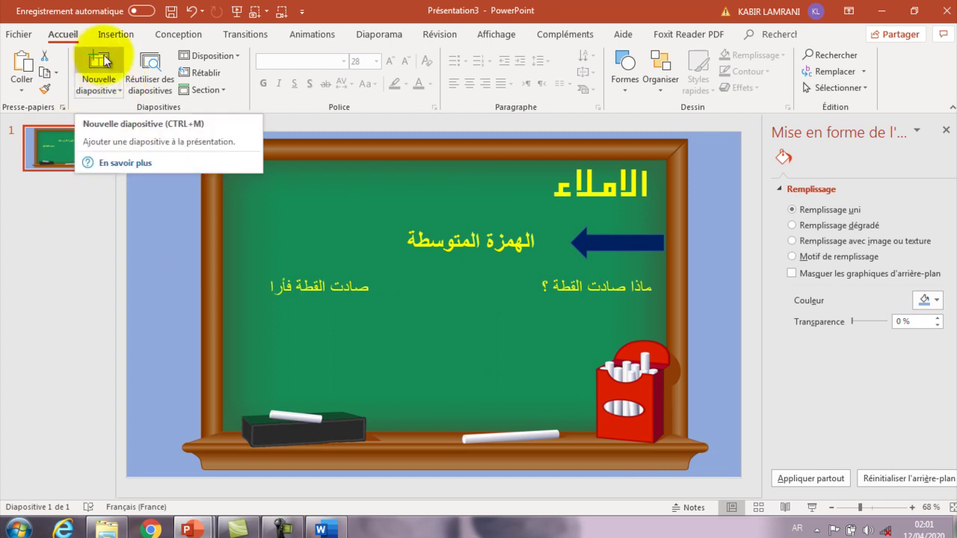
left_click(101, 61)
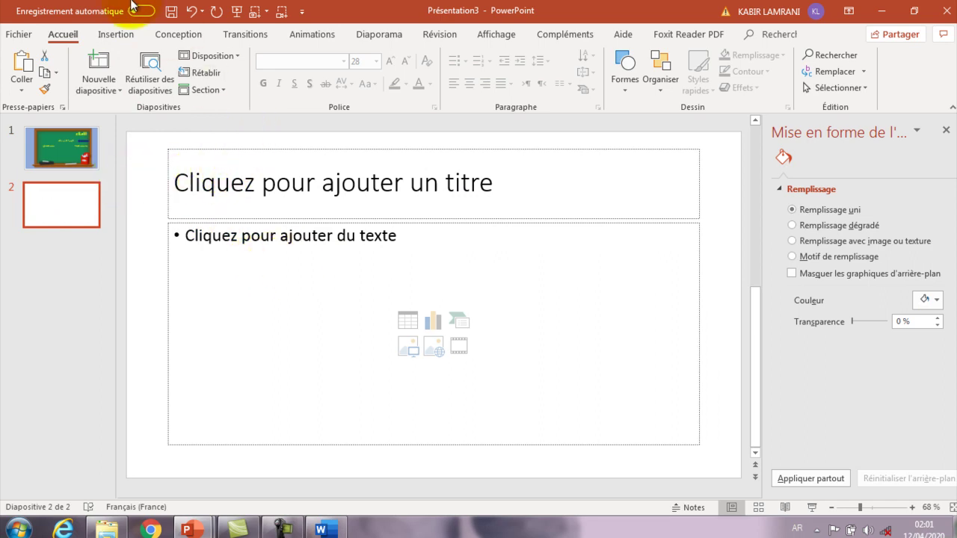
left_click(114, 34)
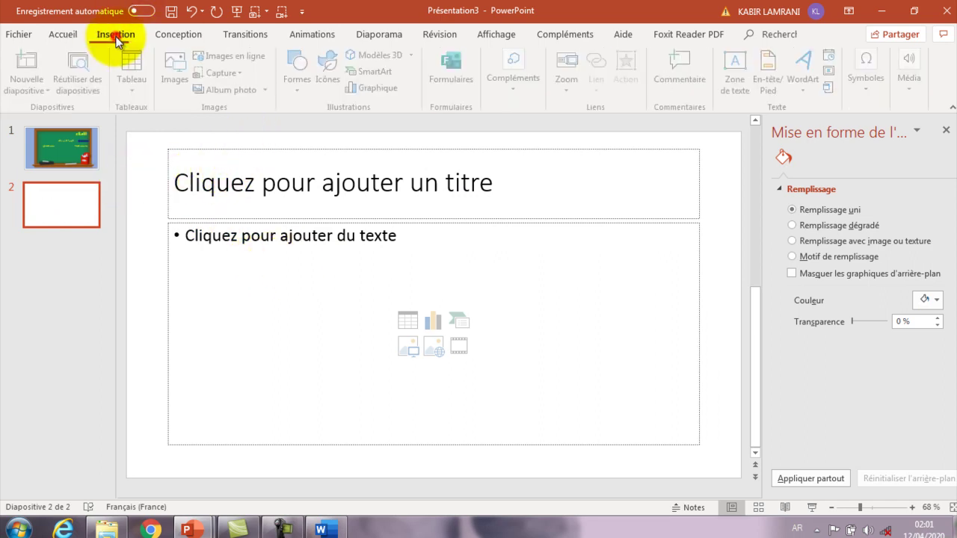
left_click(176, 33)
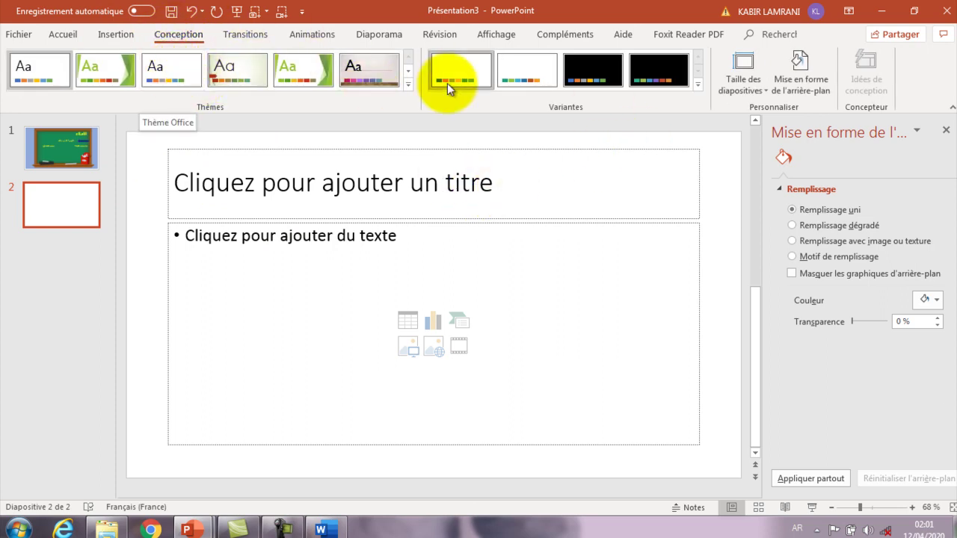
- Fill slide 2's background with a light green from the background colour palette
left_click(696, 87)
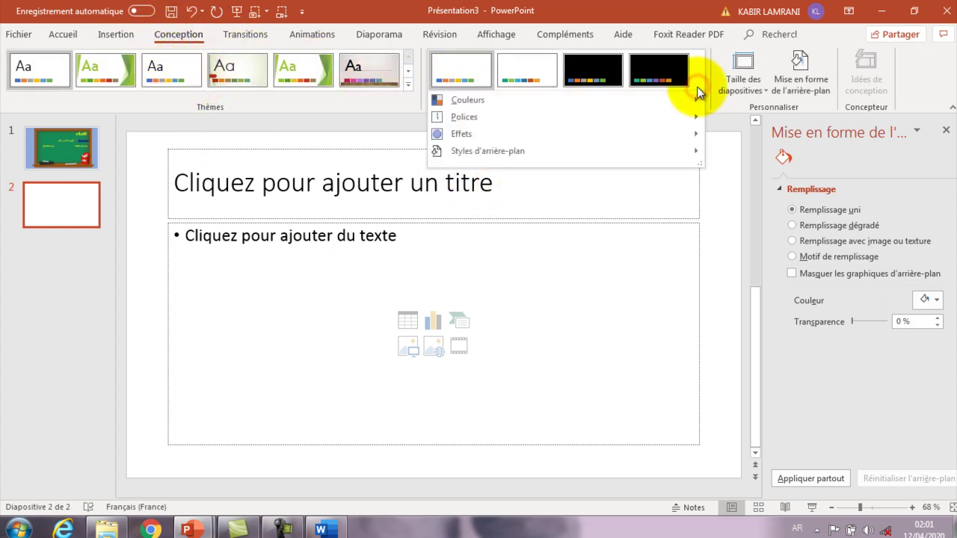
mouse_move(690, 99)
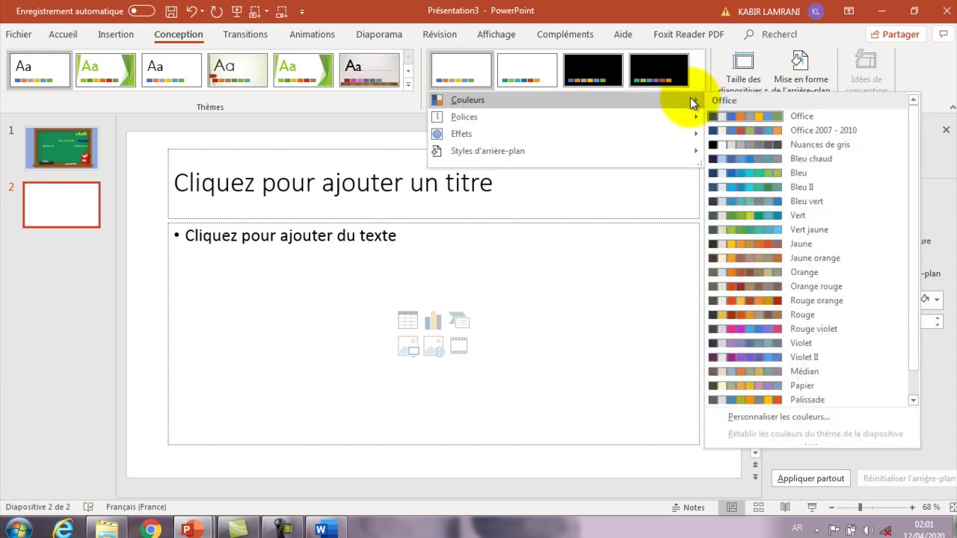
left_click(750, 134)
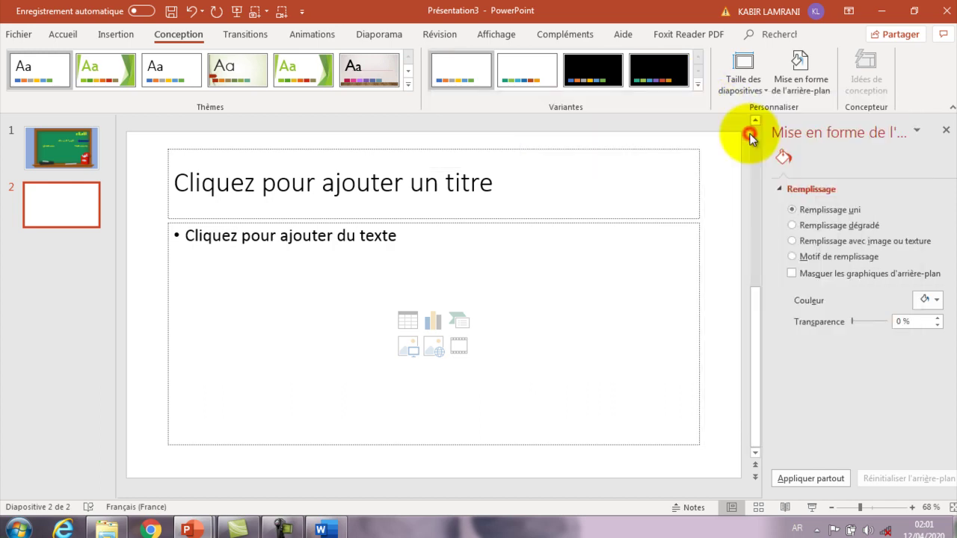
left_click(933, 299)
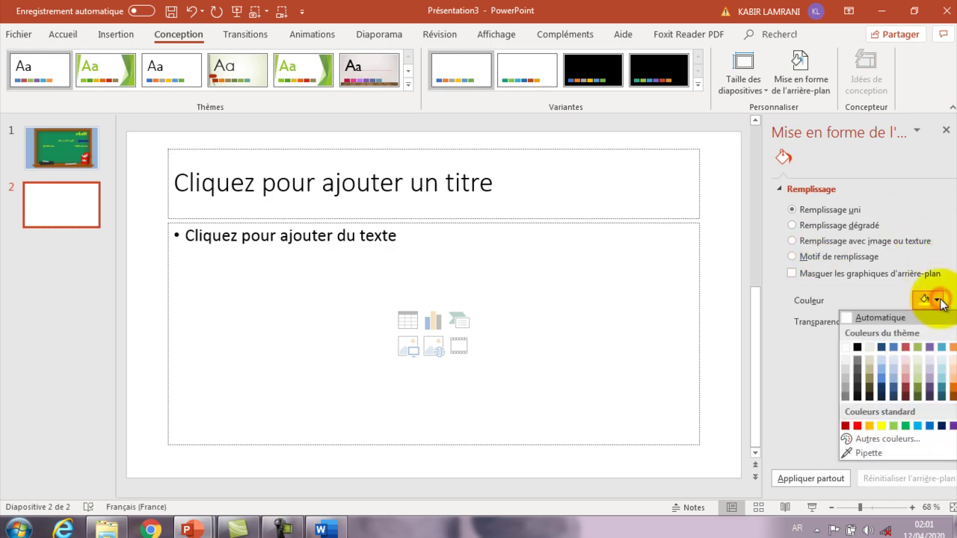
left_click(918, 375)
left_click(600, 319)
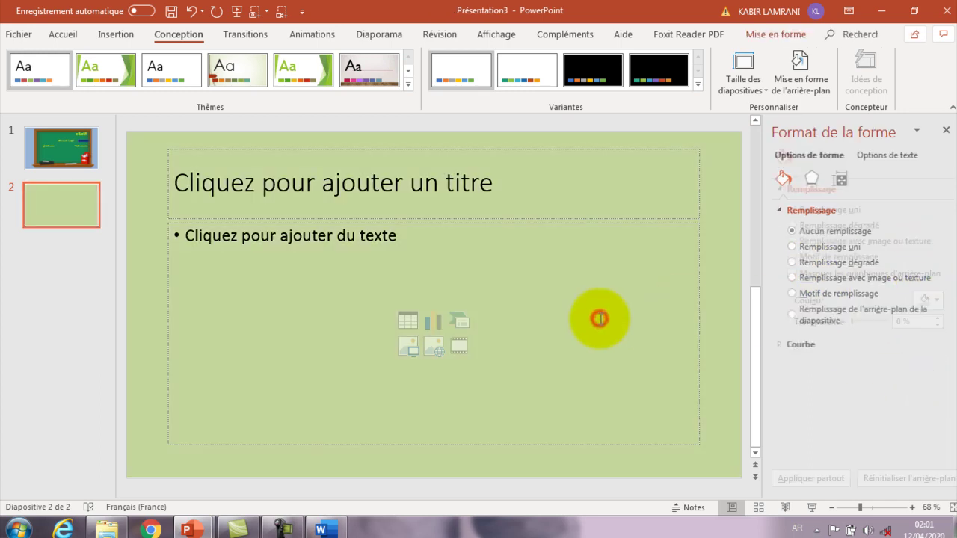
left_click(260, 238)
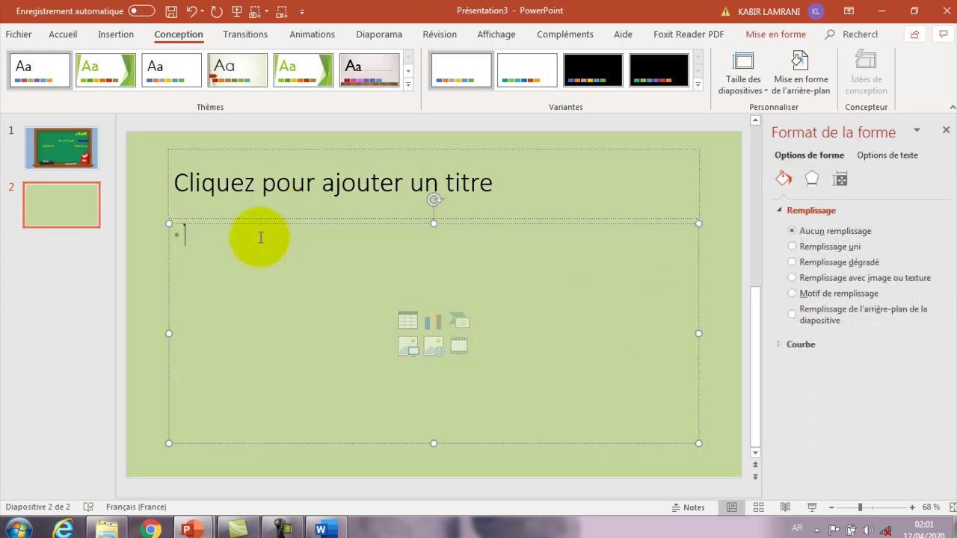
- Insert the watermelon picture file onto slide 2
left_click(69, 35)
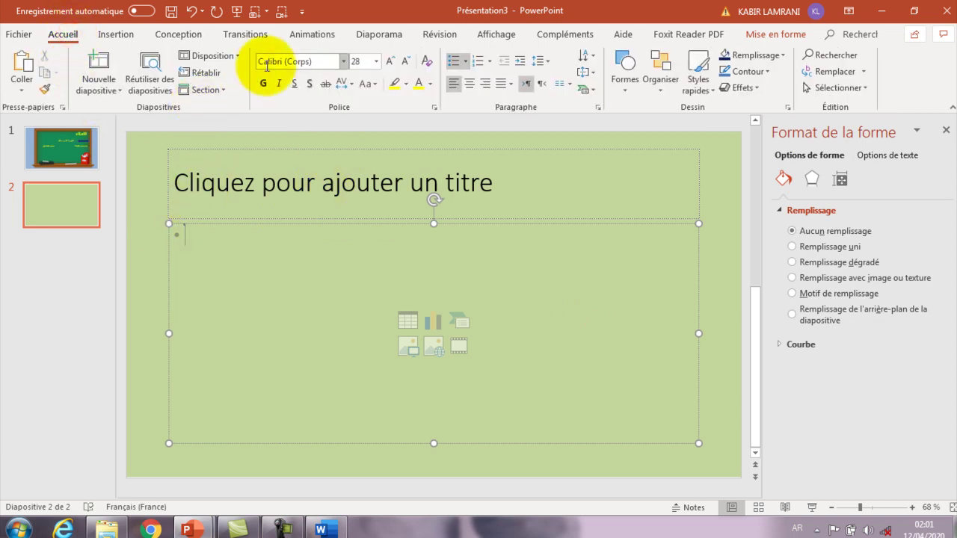
left_click(116, 34)
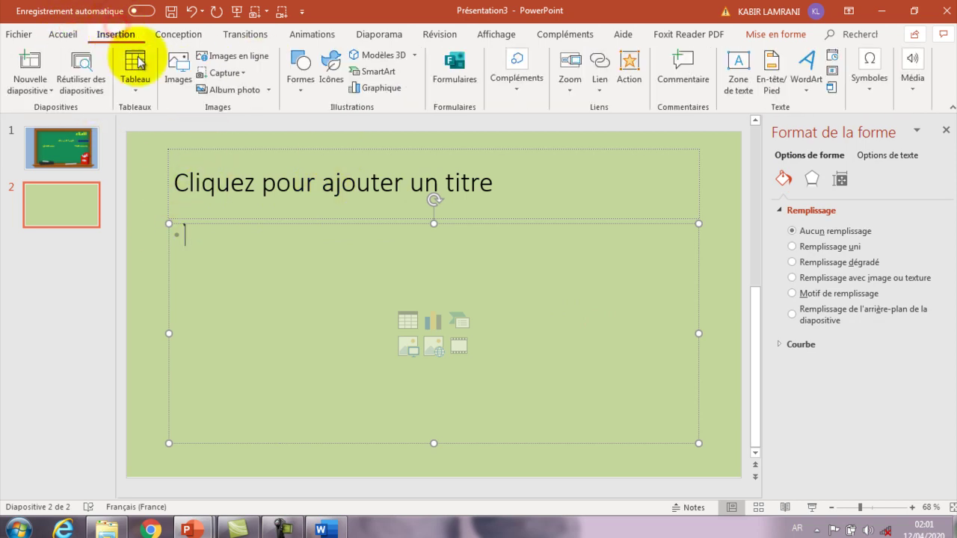
left_click(178, 74)
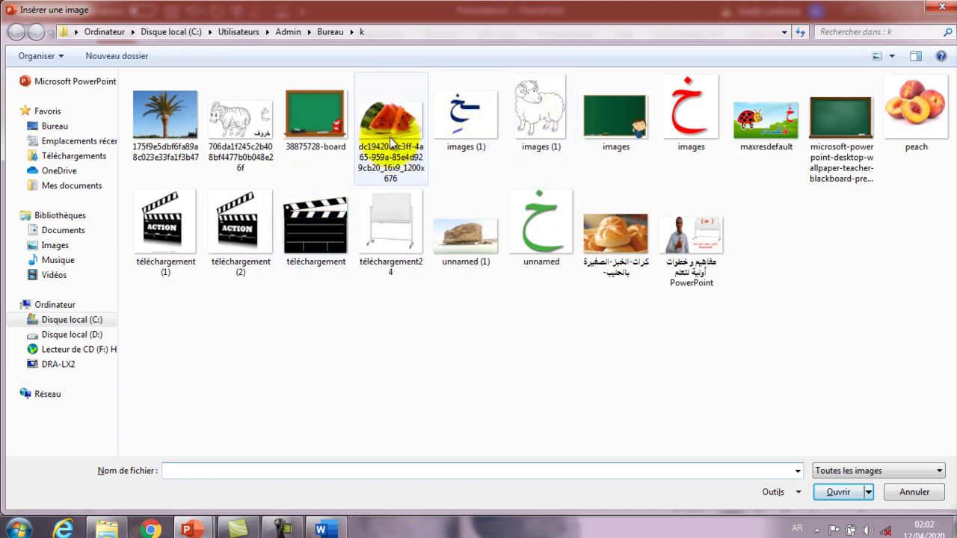
left_click(404, 112)
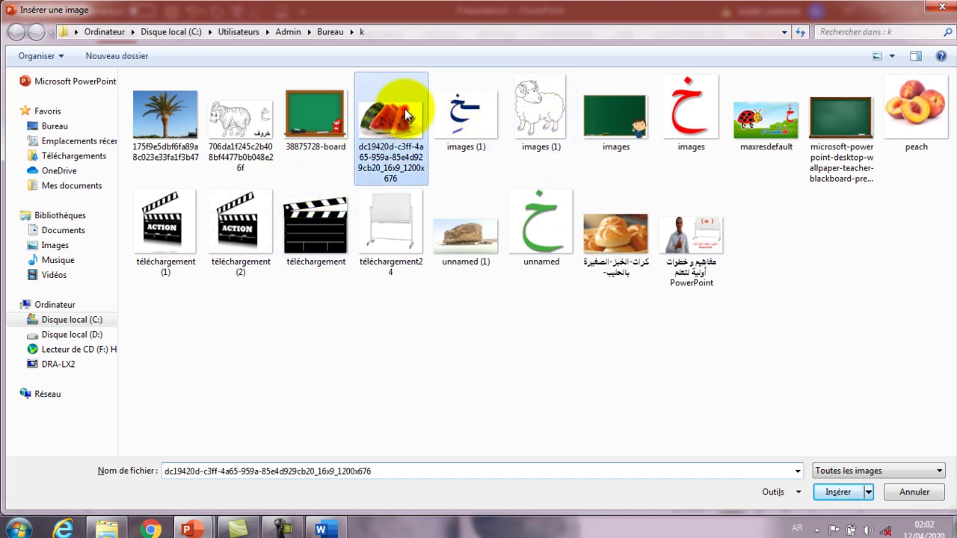
left_click(839, 491)
- Shrink the watermelon picture to about 5,01 × 8,92 cm and move it to the top right
left_click(430, 309)
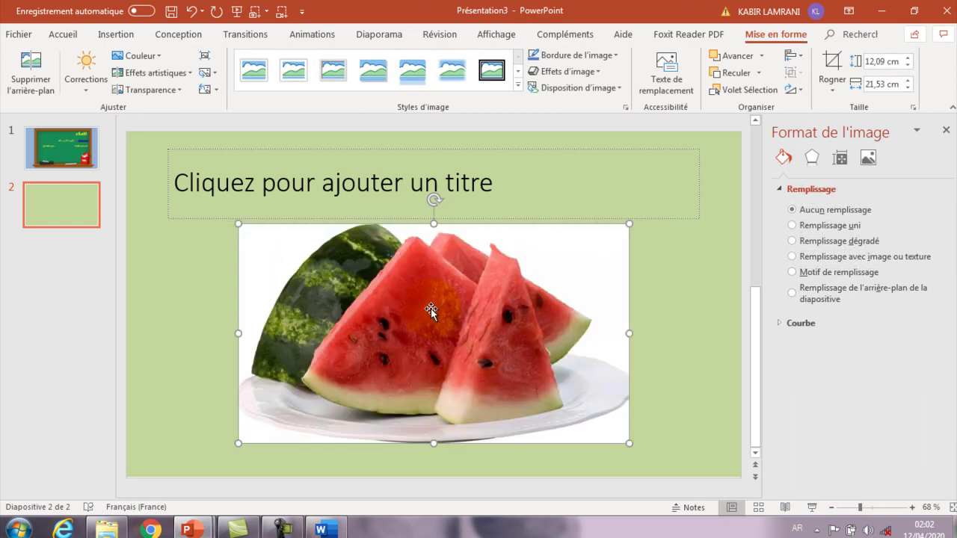
left_click_drag(630, 223, 401, 317)
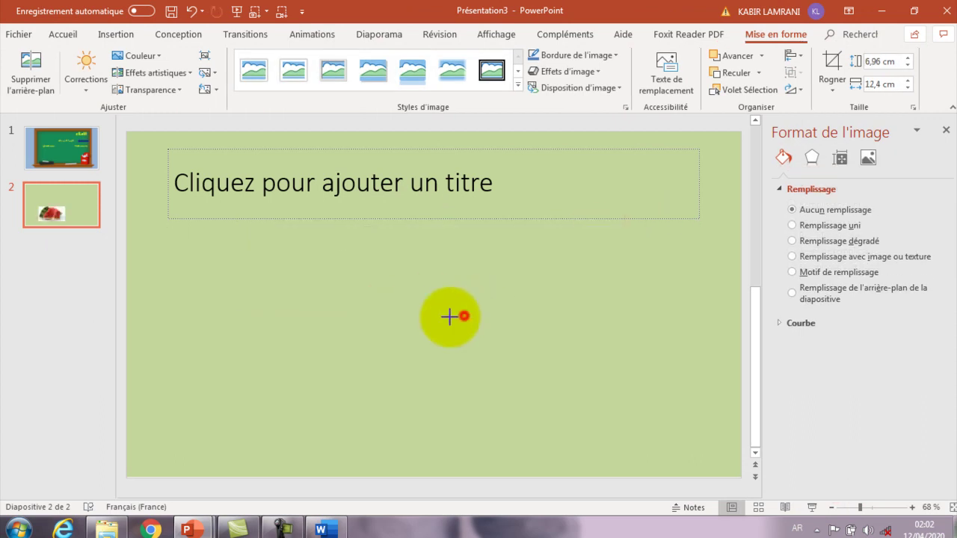
left_click_drag(465, 316, 401, 352)
mouse_move(333, 377)
left_mouse_down()
mouse_move(619, 194)
mouse_move(620, 177)
left_mouse_up()
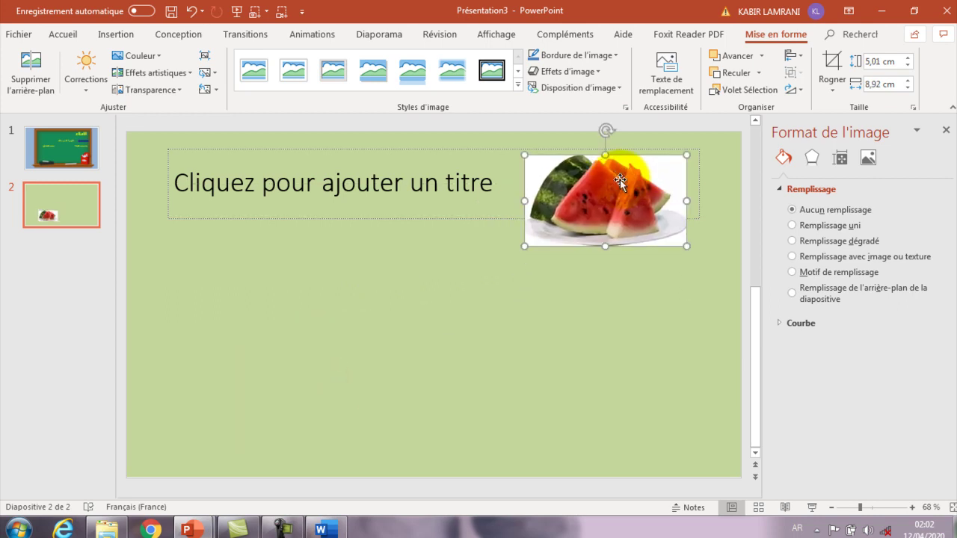
left_click(504, 312)
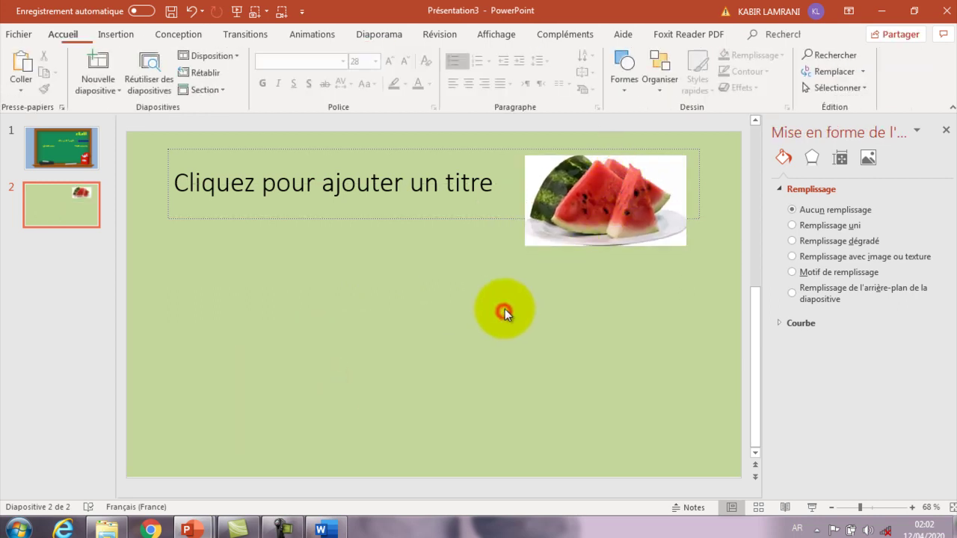
- Delete slide 2's empty title placeholder, leaving only the watermelon picture
left_click(485, 219)
key("Delete")
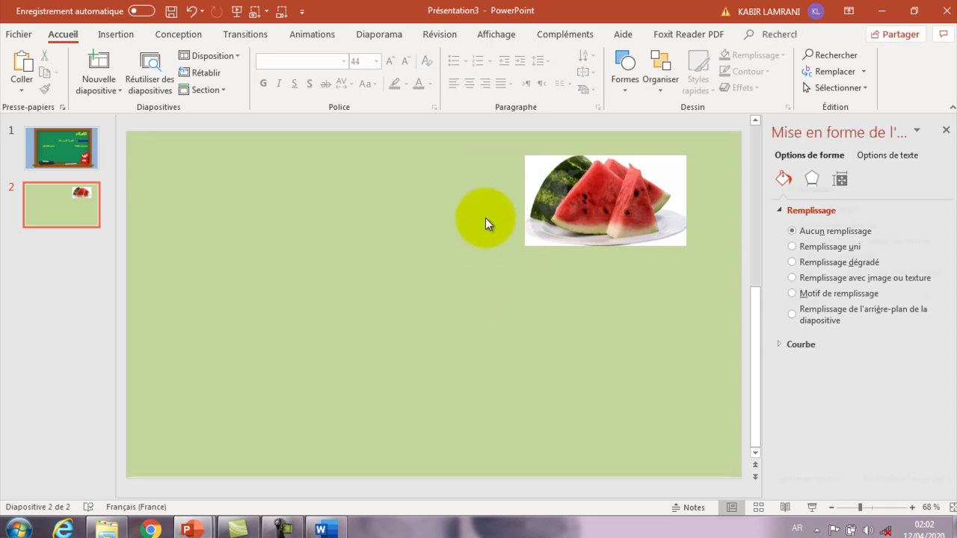
left_click(632, 197)
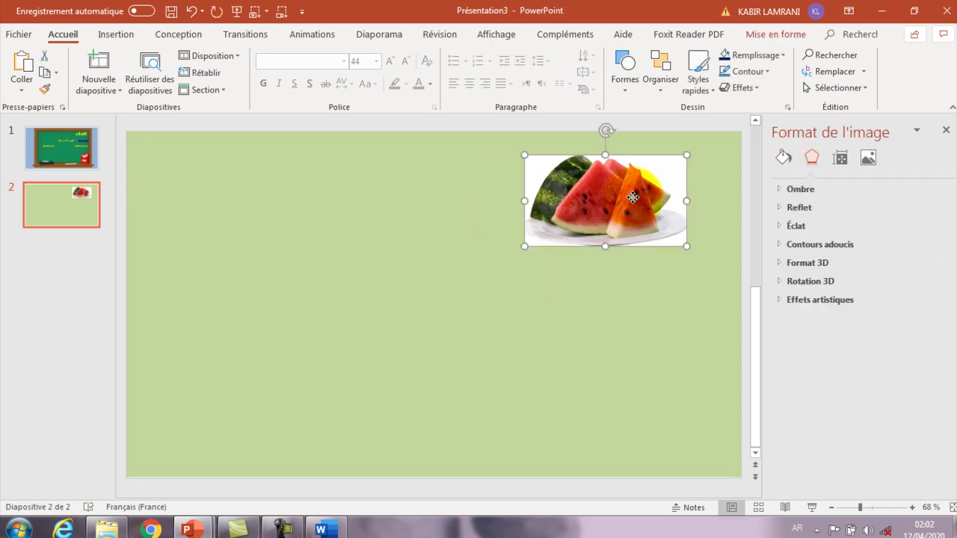
left_click(632, 298)
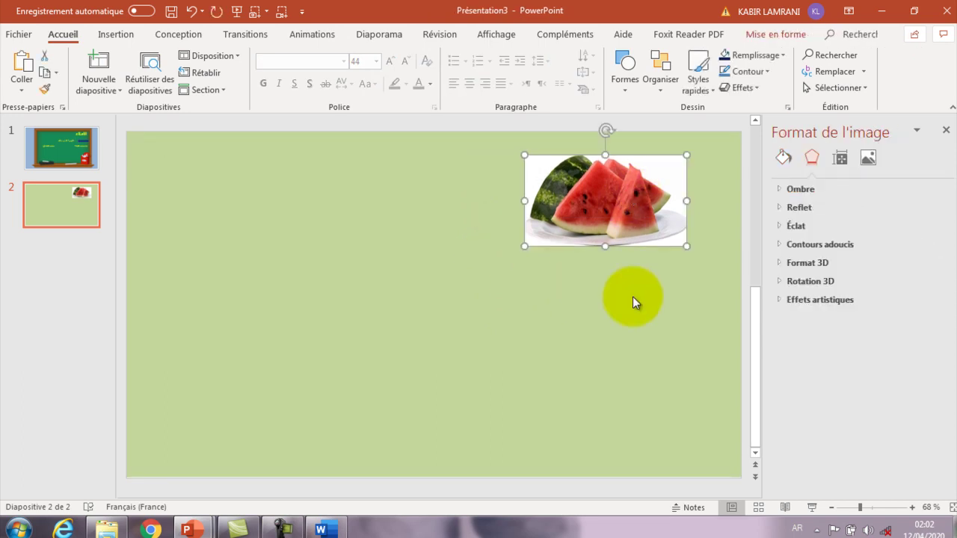
left_click(121, 35)
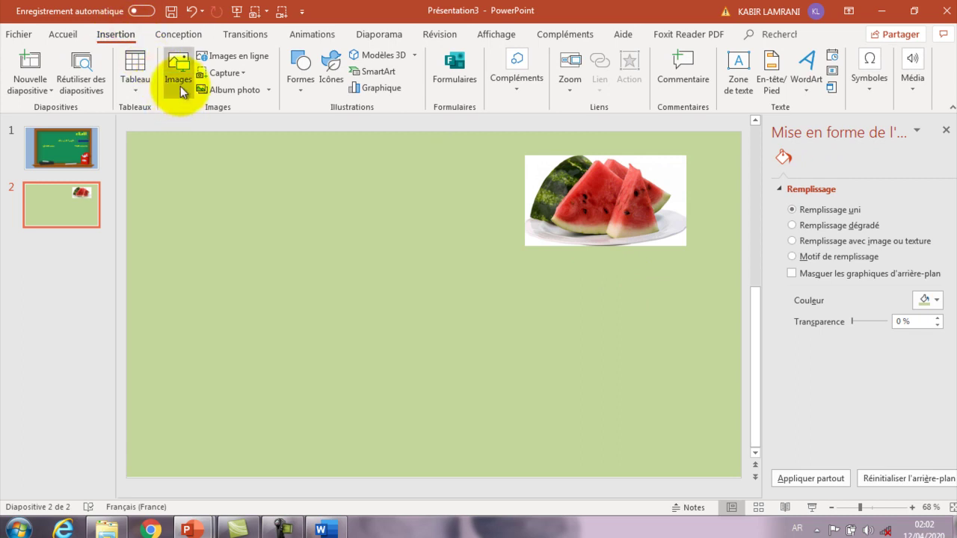
- Draw a right-to-left text box under the watermelon reading بطيخ and enlarge it to 44 pt
left_click(304, 86)
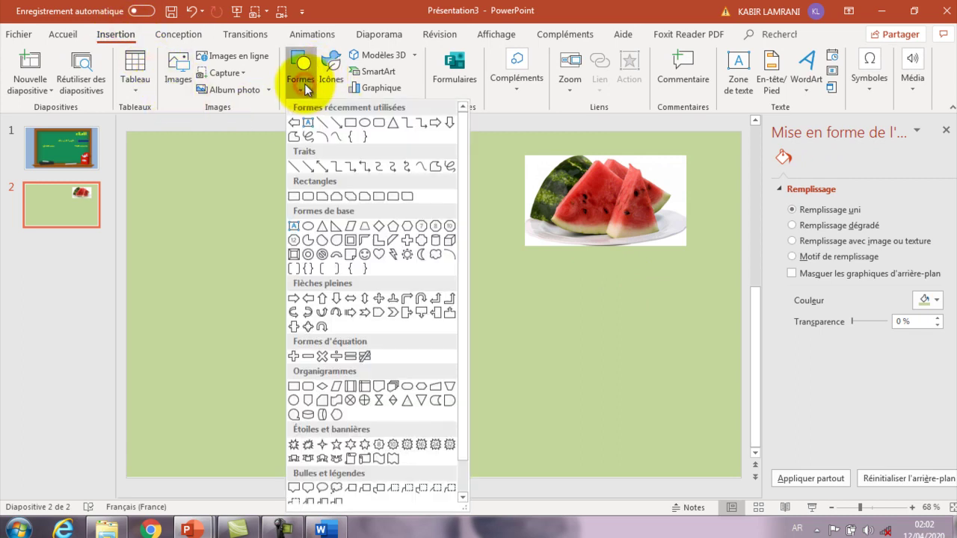
left_click(309, 121)
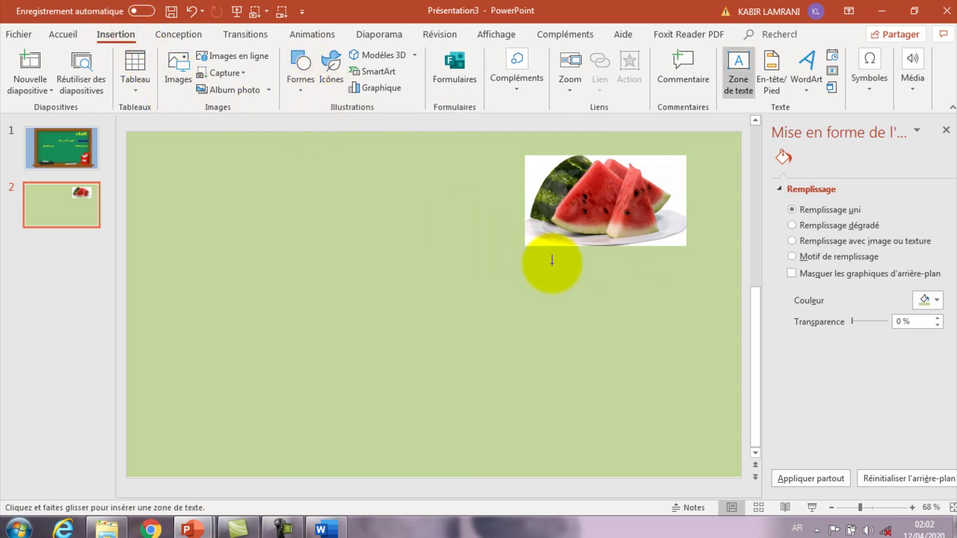
left_click_drag(551, 263, 695, 290)
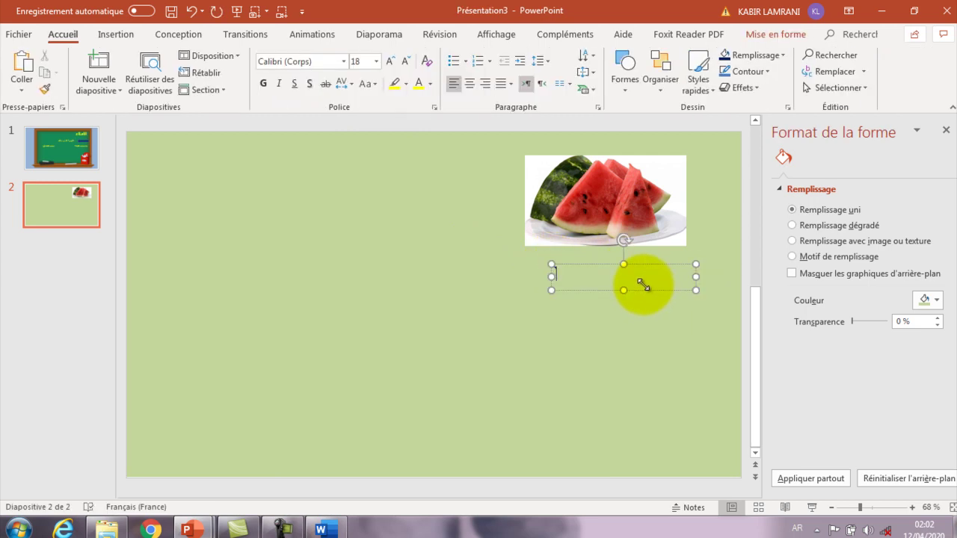
left_click(544, 84)
type("بطيخ")
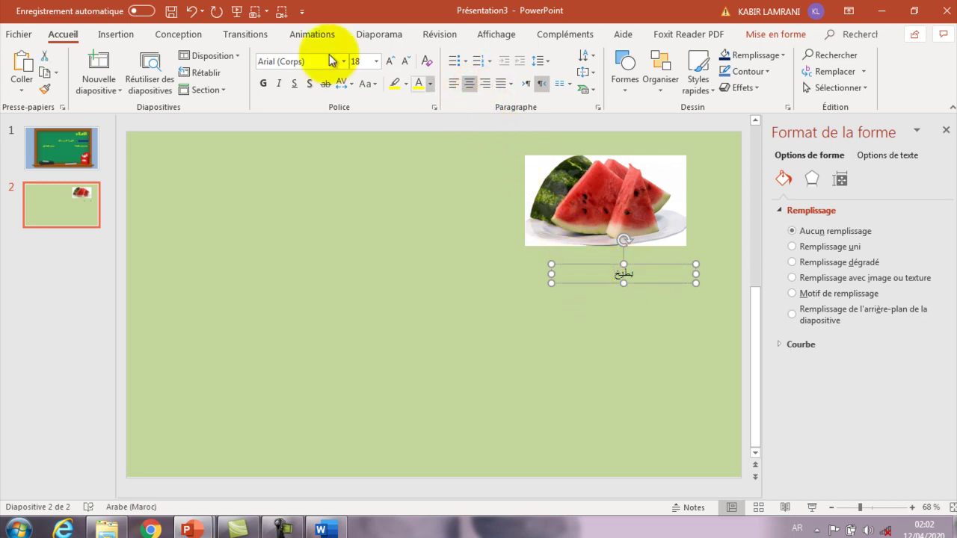
left_click(391, 62)
left_click(391, 62)
left_click(391, 62)
left_click(391, 62)
left_click(391, 62)
- Check the بطيخ label, then return to the chalkboard slide 1
left_click(439, 325)
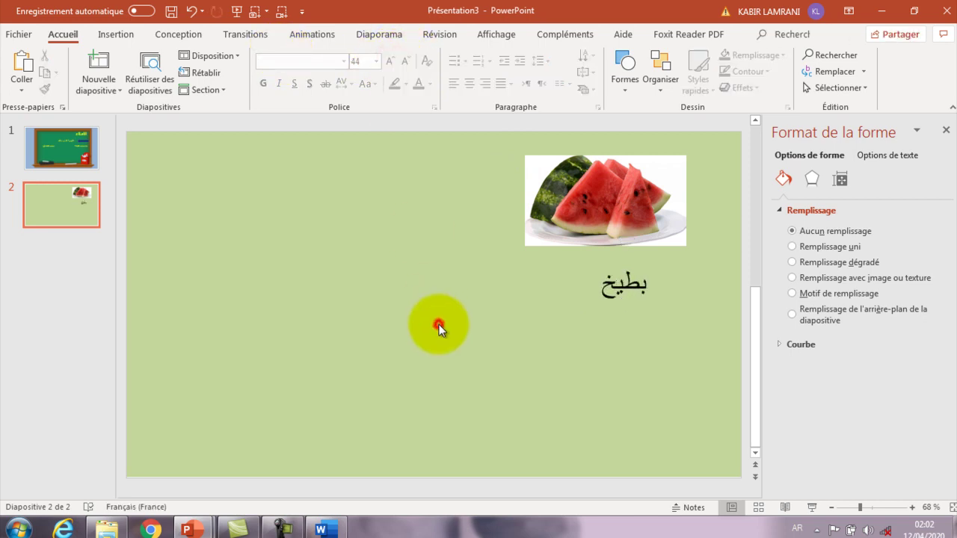
left_click(614, 285)
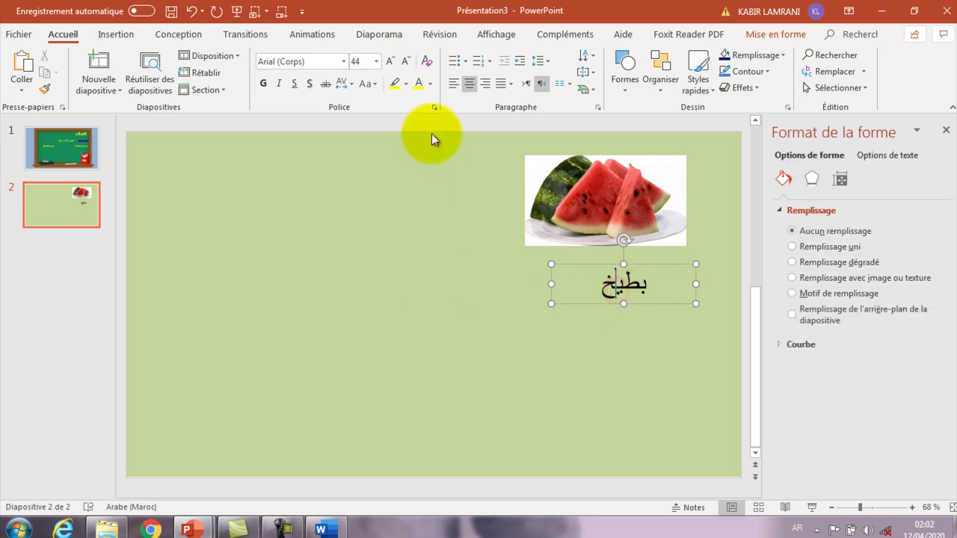
left_click(462, 343)
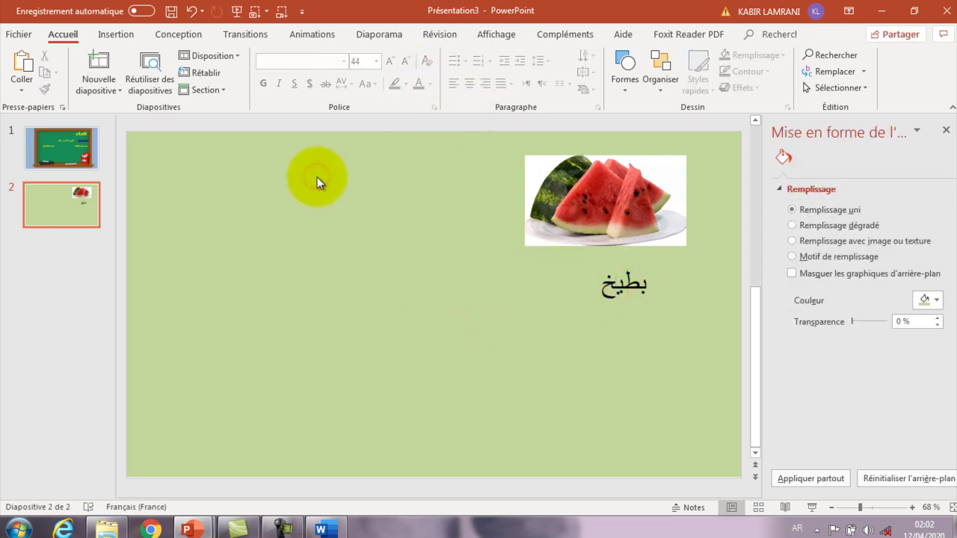
left_click(62, 147)
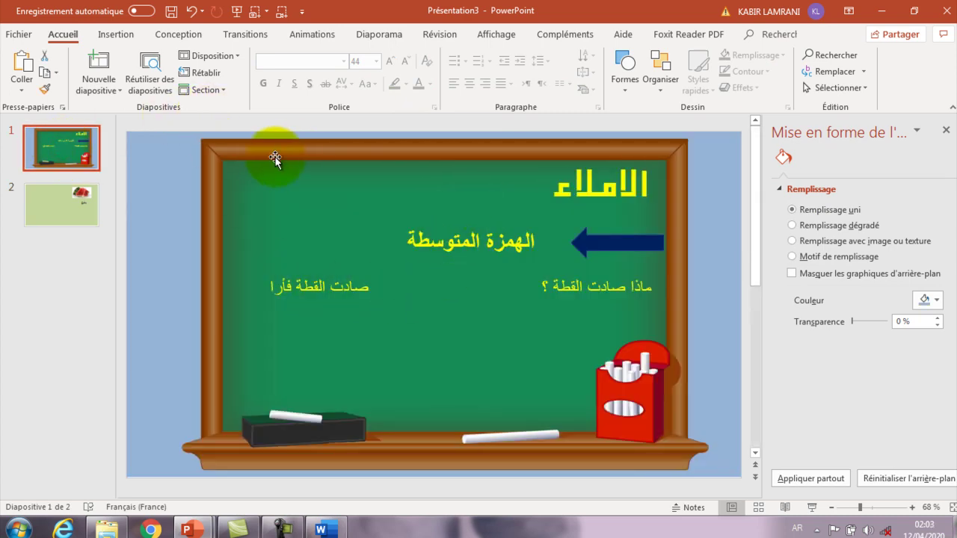
- Close the Format Background pane and show the Animation pane beside the chalkboard slide
left_click(69, 164)
left_click(77, 216)
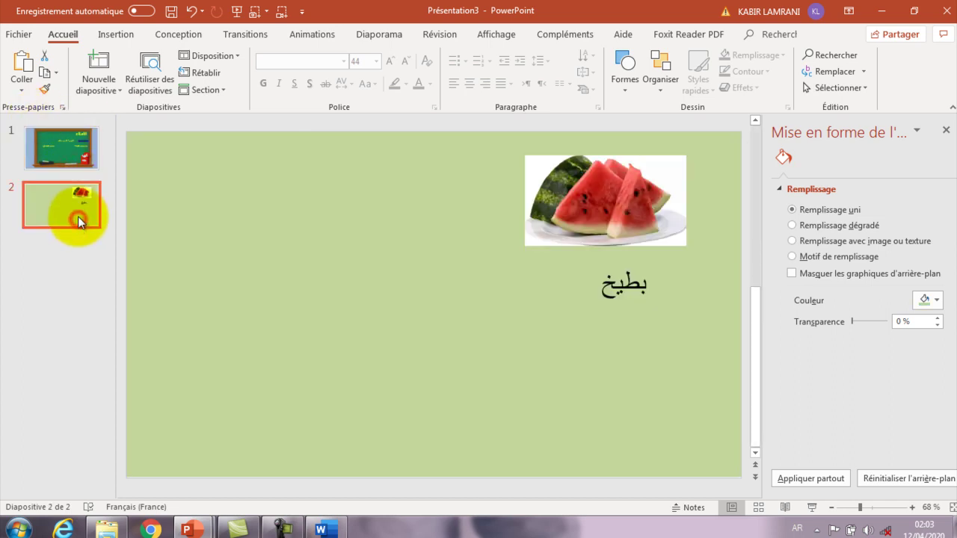
left_click(71, 159)
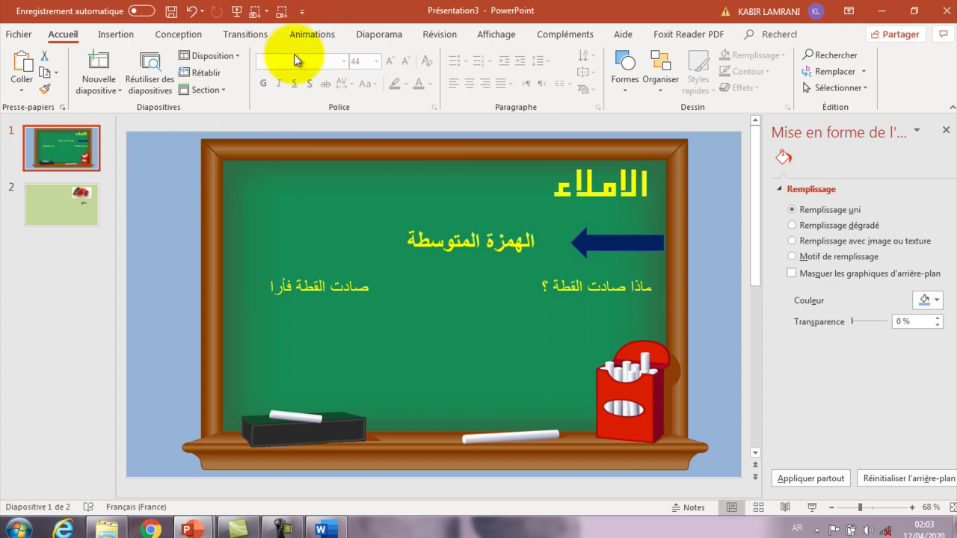
left_click(319, 37)
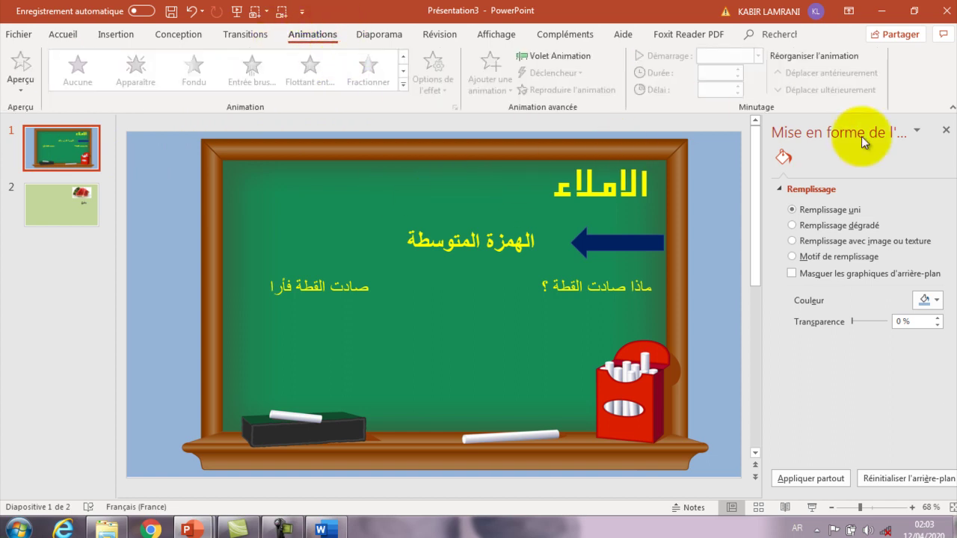
left_click(947, 131)
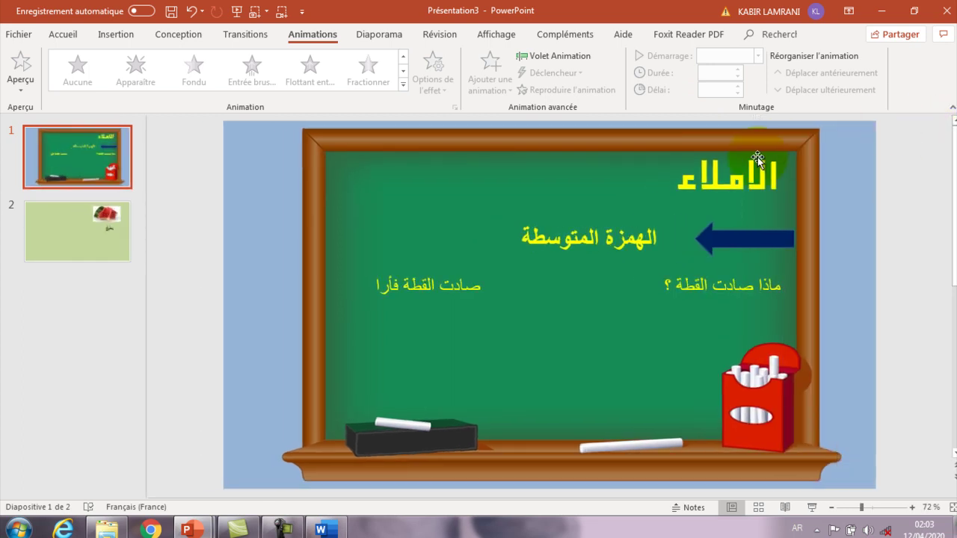
left_click(587, 59)
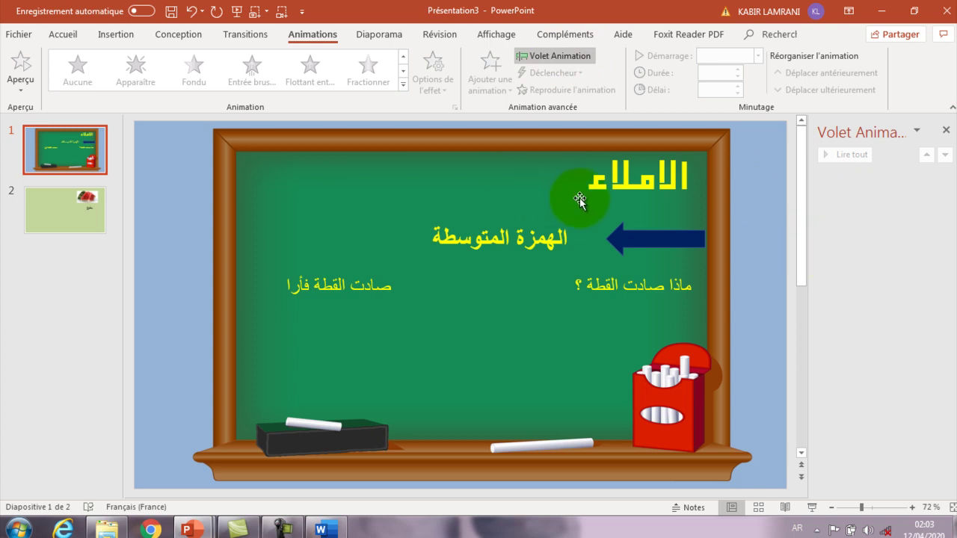
- Apply the Entrée brusque entrance effect to the الاملاء title from the full effects list
left_click(603, 187)
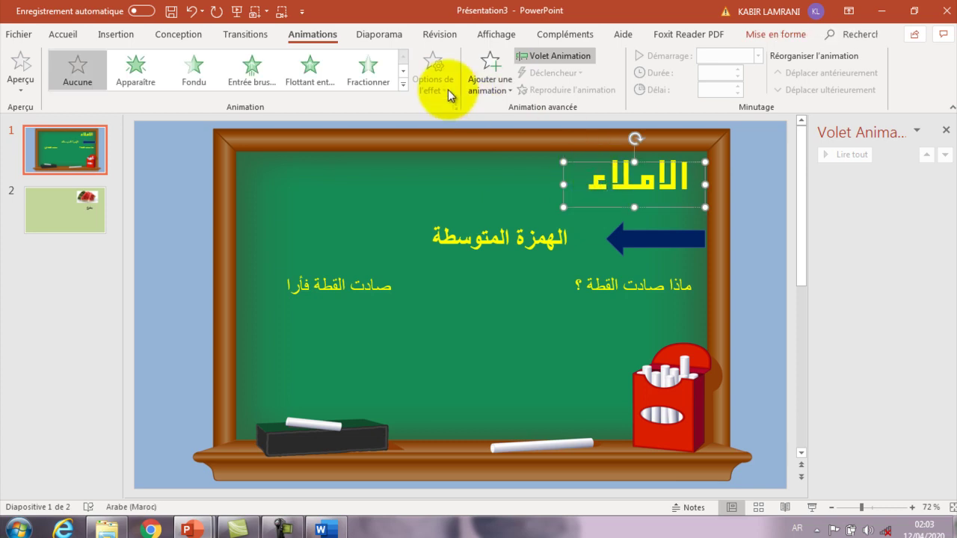
left_click(141, 73)
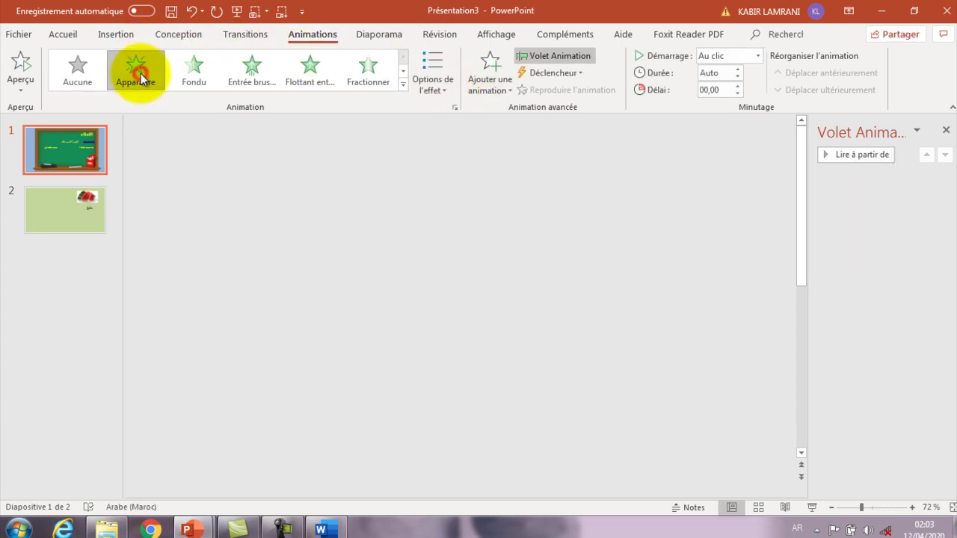
left_click(190, 74)
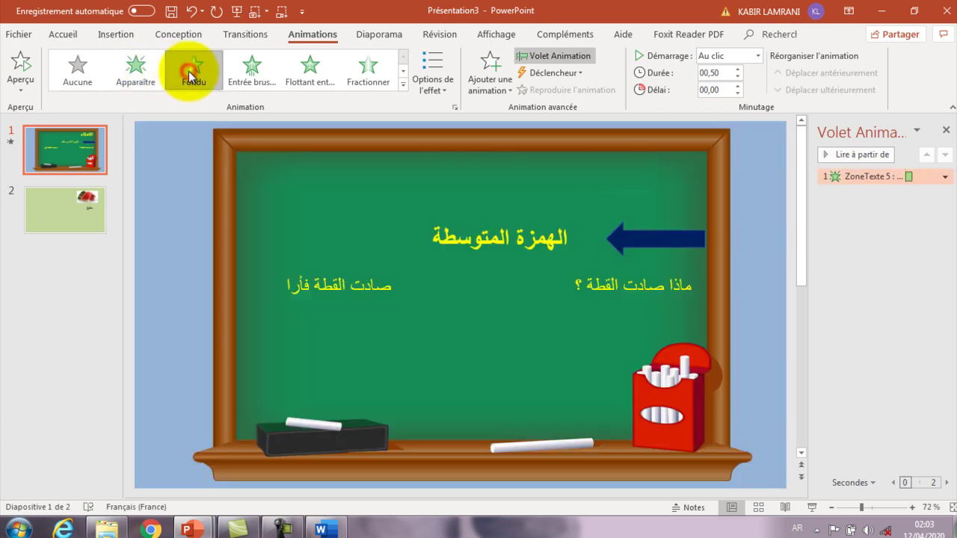
left_click(249, 73)
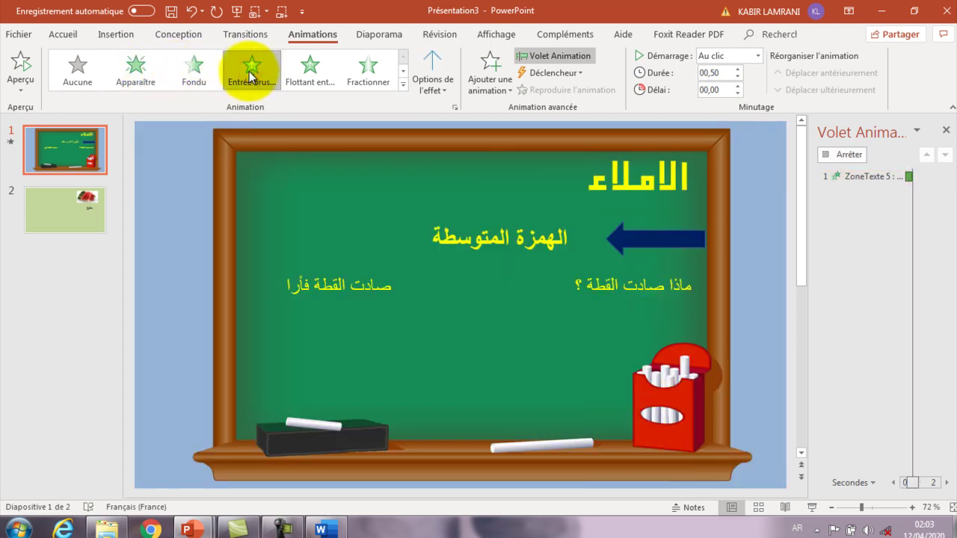
left_click(403, 74)
left_click(404, 73)
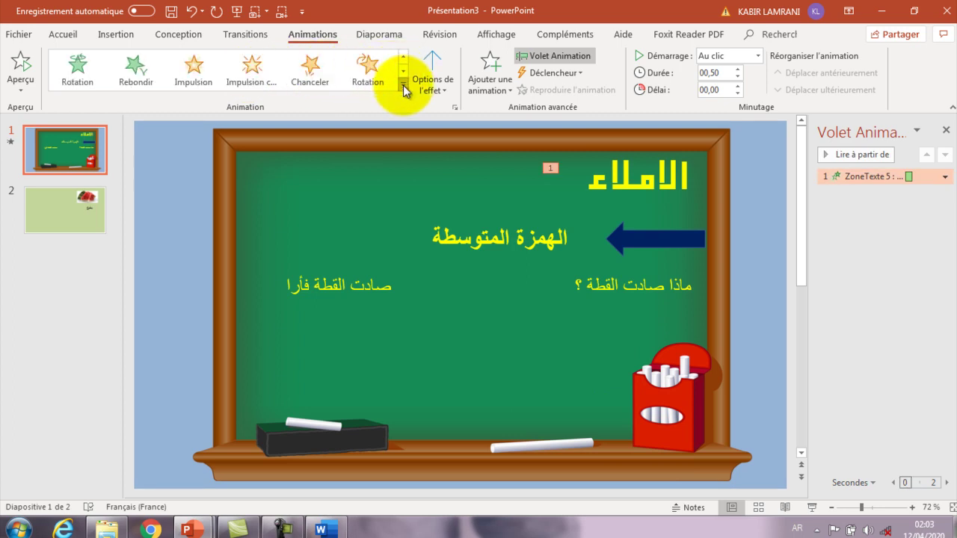
left_click(403, 89)
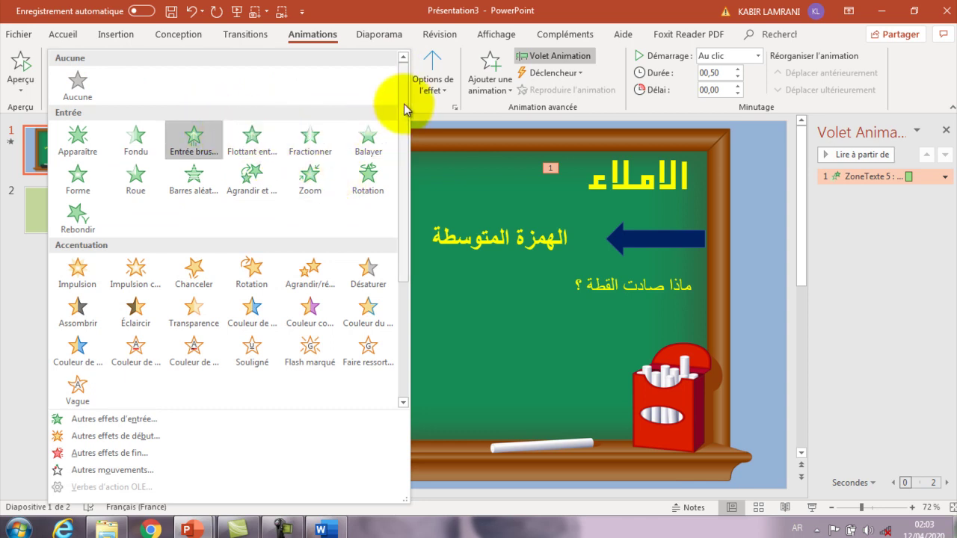
left_click_drag(404, 109, 402, 241)
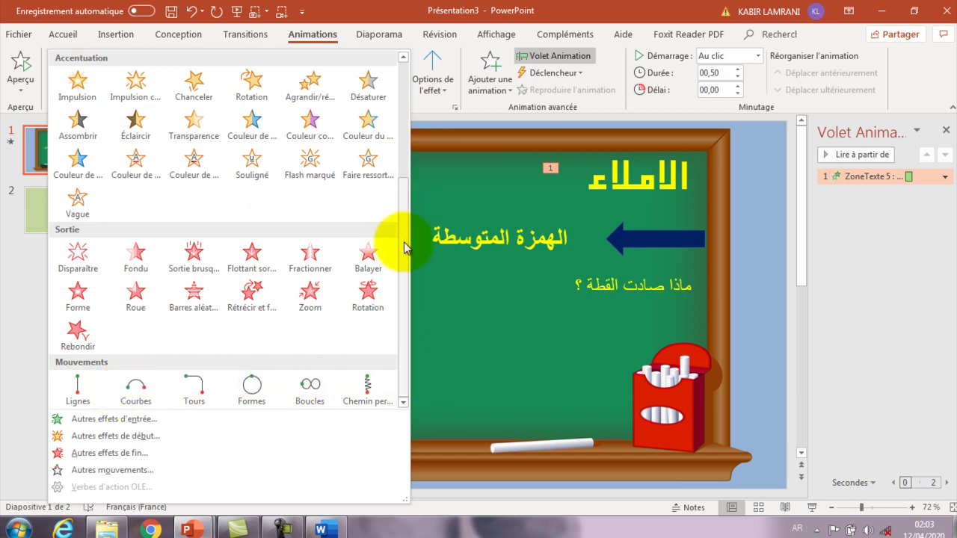
left_click_drag(405, 242, 406, 65)
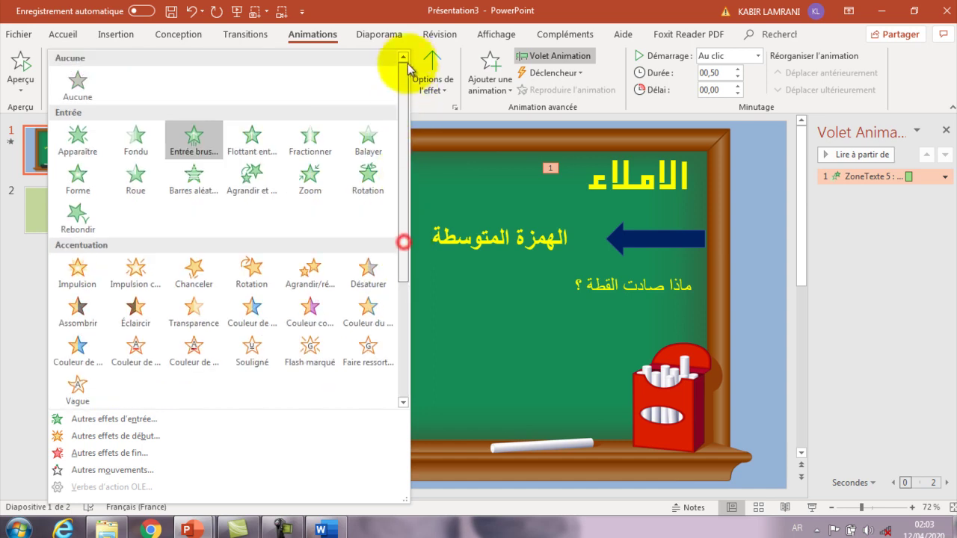
left_click(193, 136)
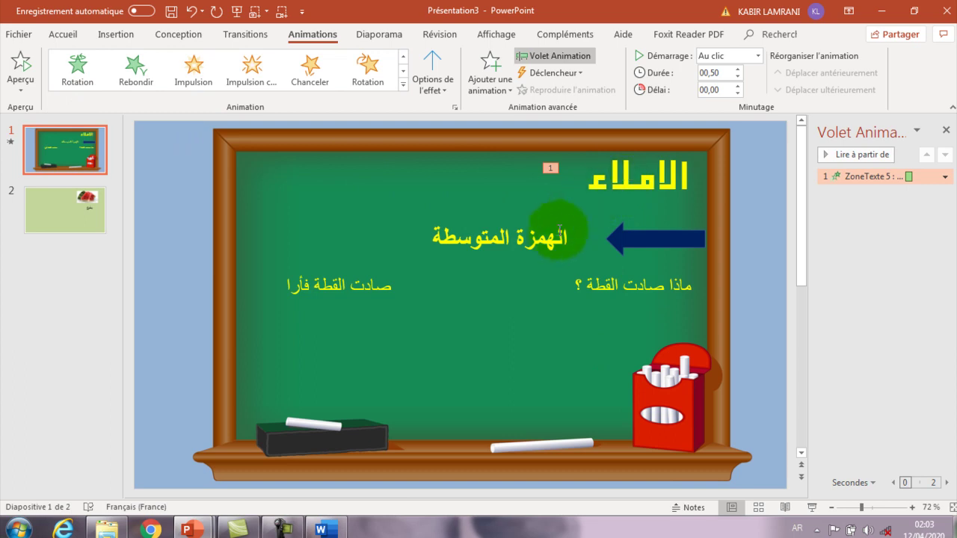
- Apply Entrée brusque to the blue arrow and answer line, and Apparaître to الهمزة المتوسطة
left_click(620, 238)
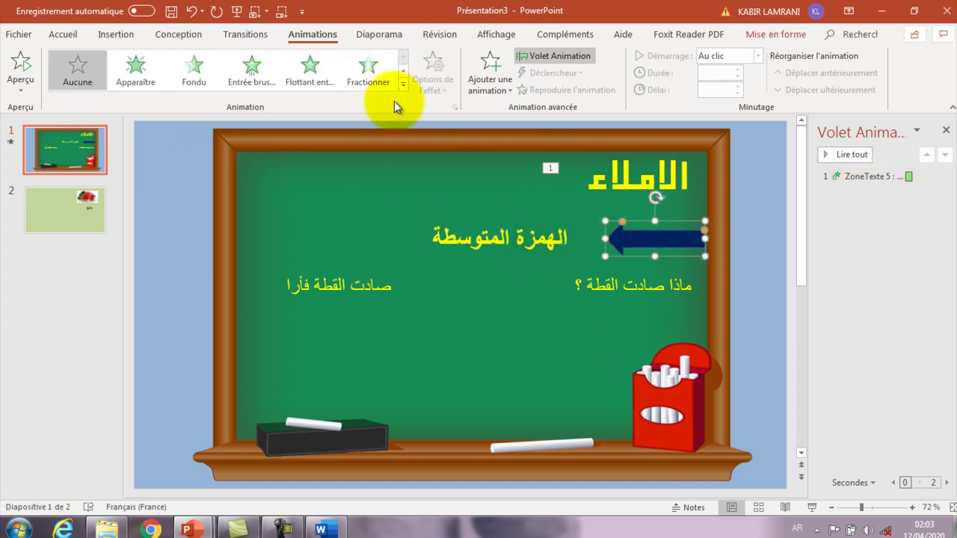
left_click(258, 73)
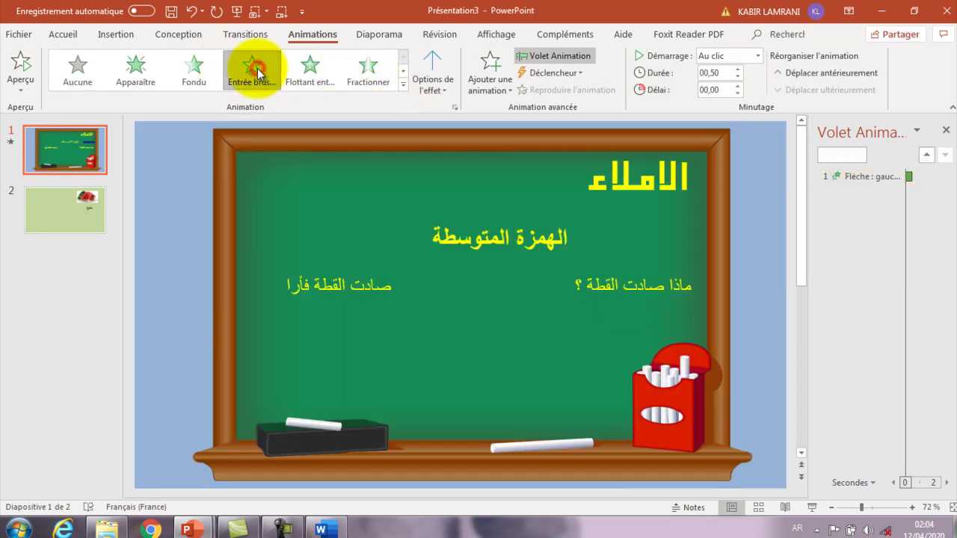
left_click(486, 236)
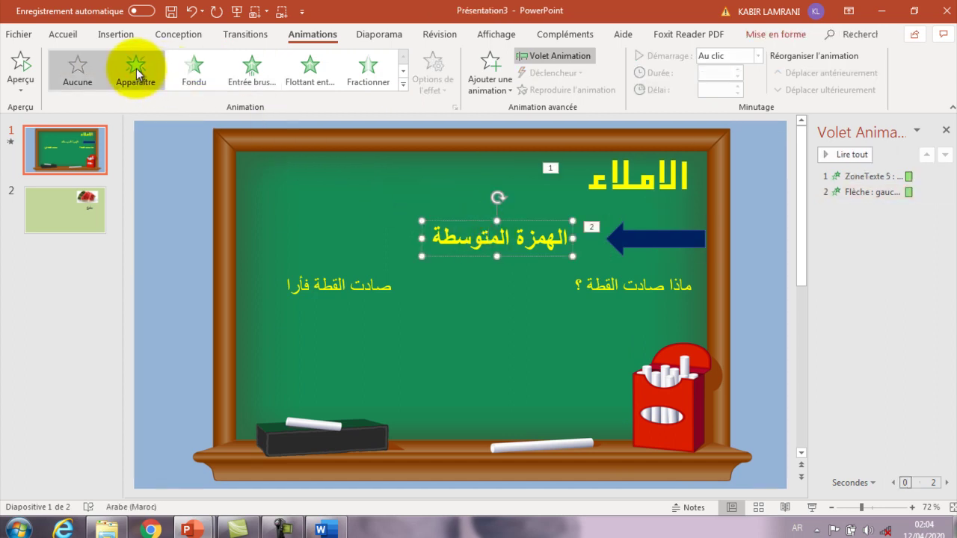
left_click(135, 68)
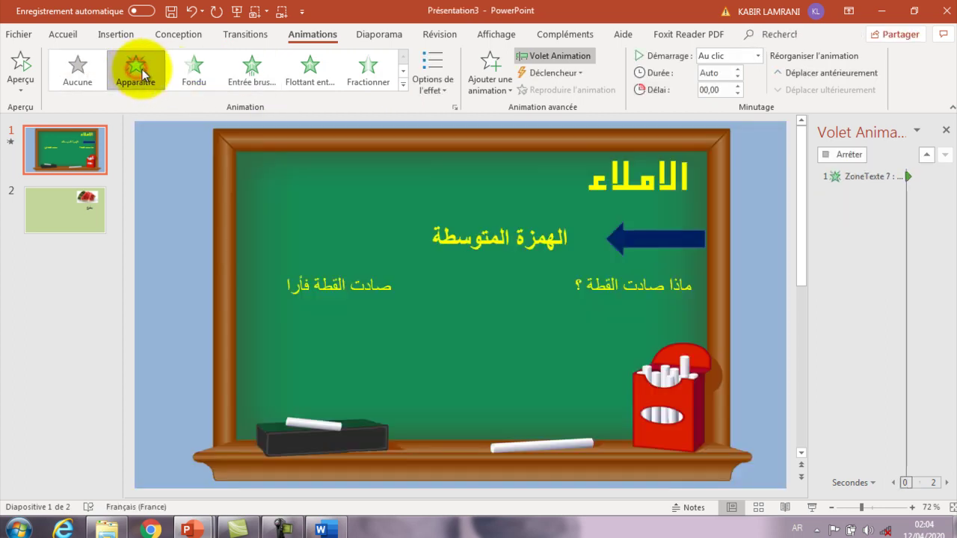
left_click(633, 291)
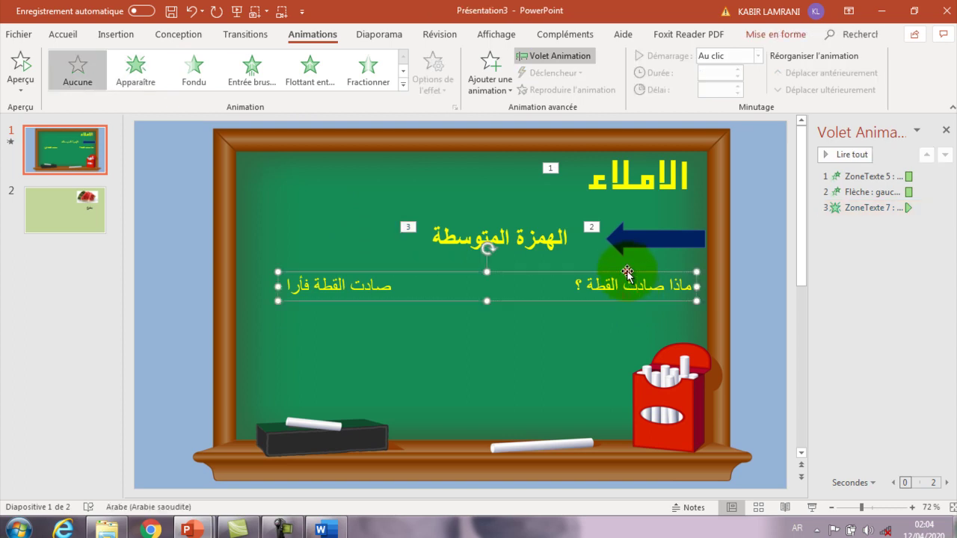
left_click(259, 75)
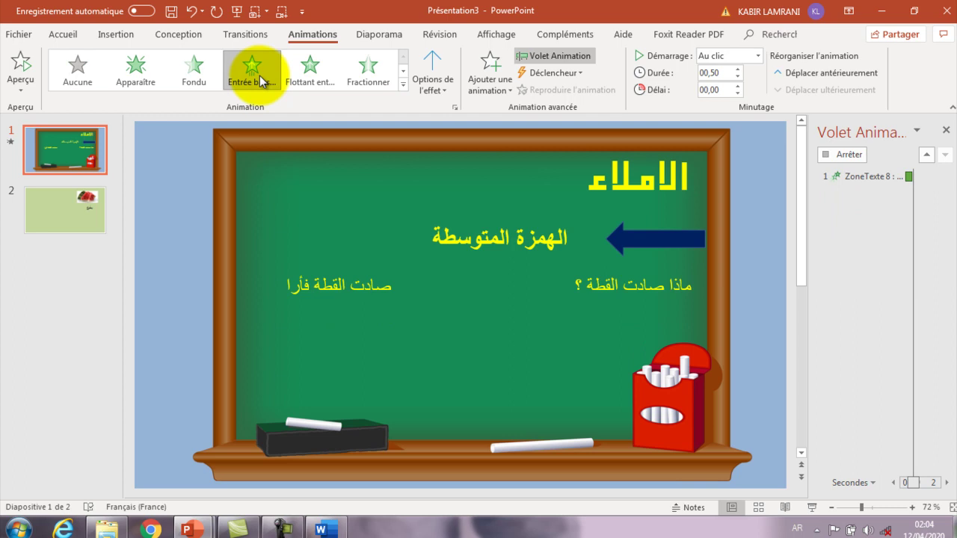
left_click(551, 302)
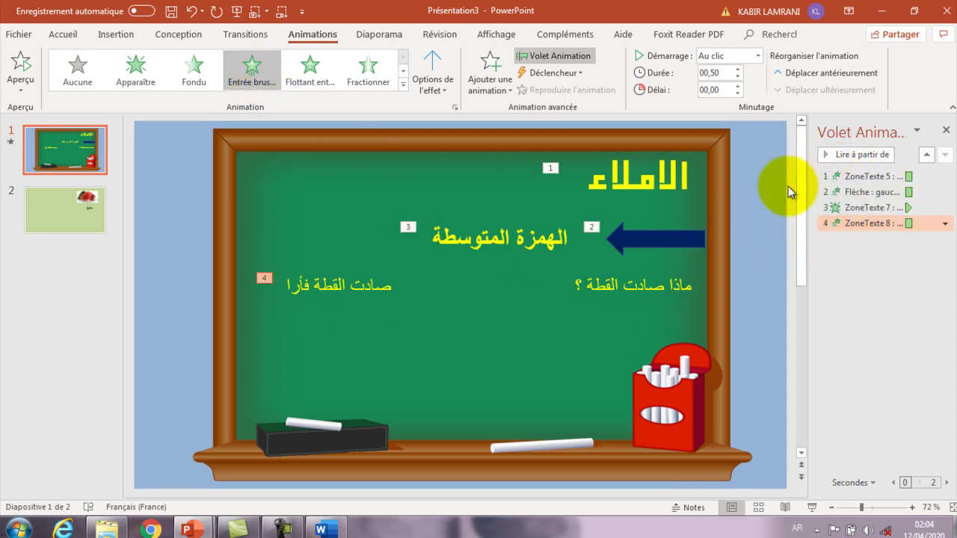
- Select the title's animation in the list and review its start options, leaving them unchanged
left_click(874, 176)
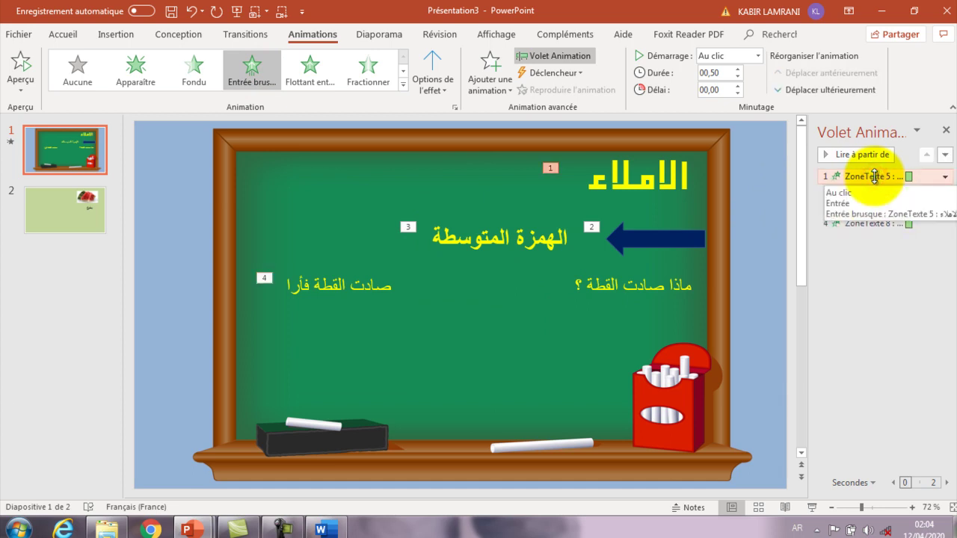
left_click(876, 207)
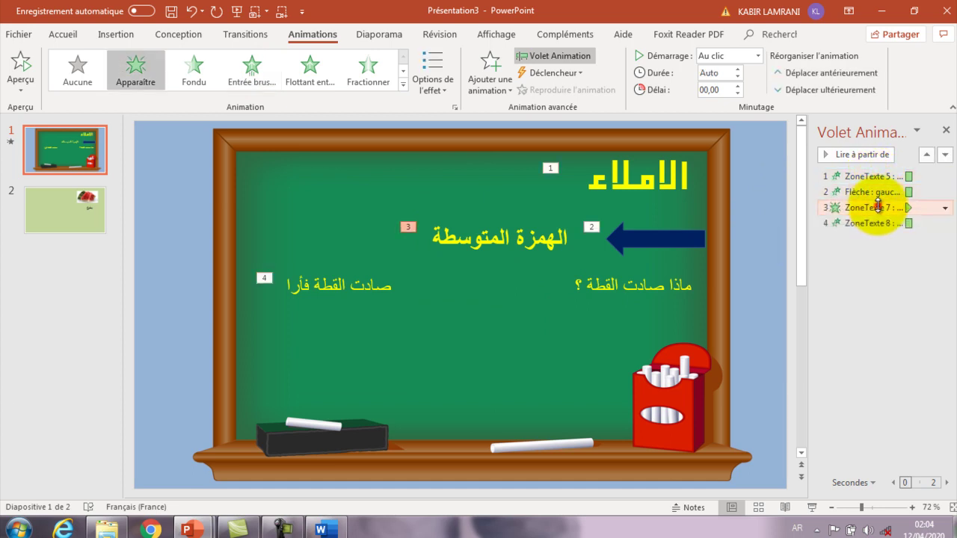
left_click(879, 222)
left_click(879, 252)
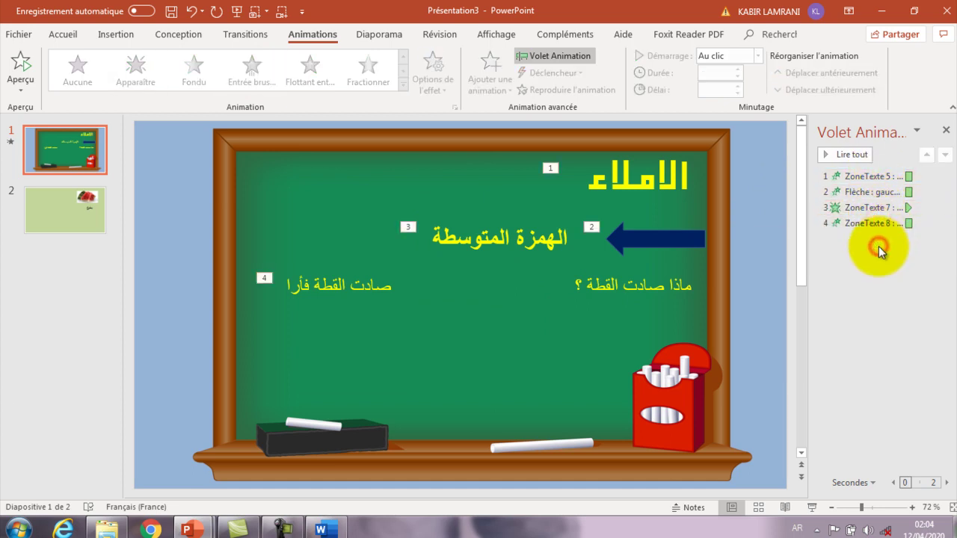
left_click(884, 177)
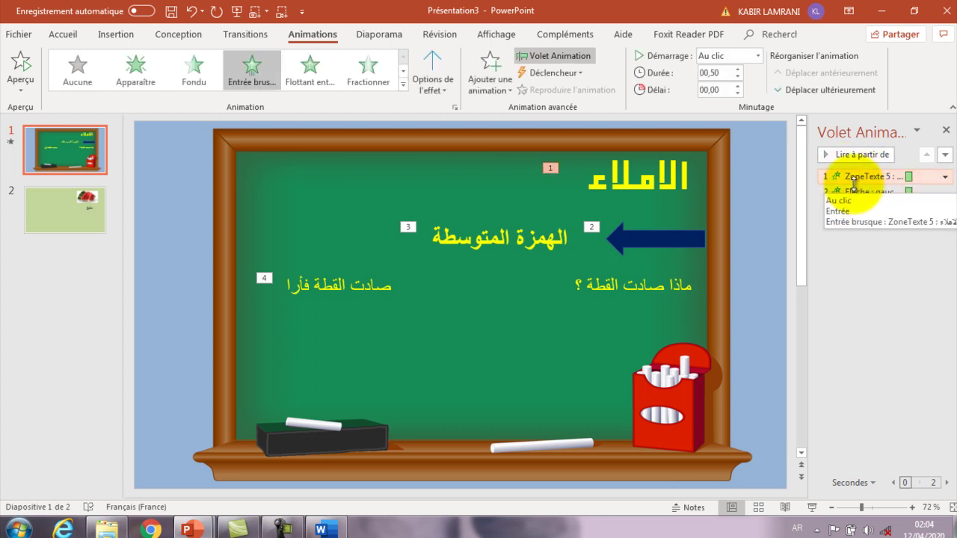
left_click(757, 60)
left_click(753, 59)
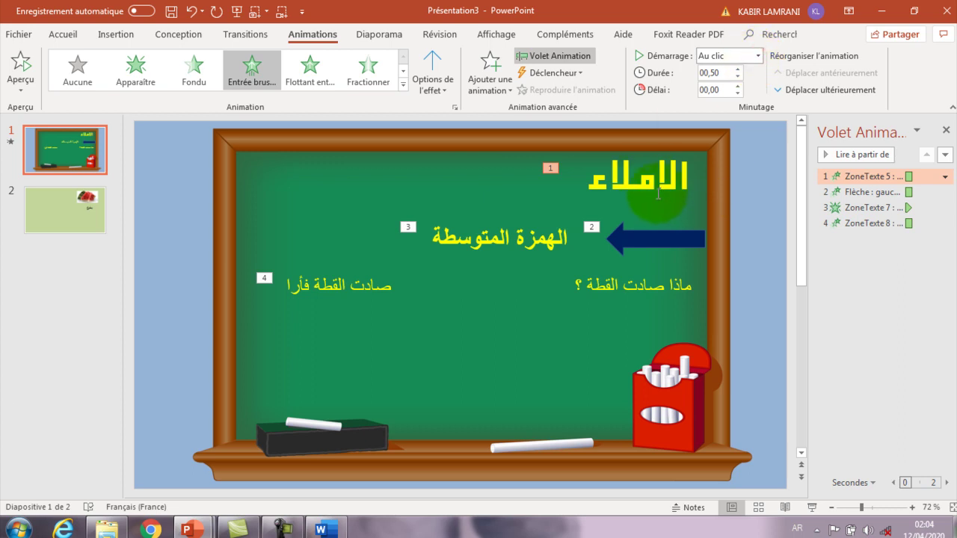
- Select the arrow's Flèche animation and open its start-timing dropdown
left_click(867, 192)
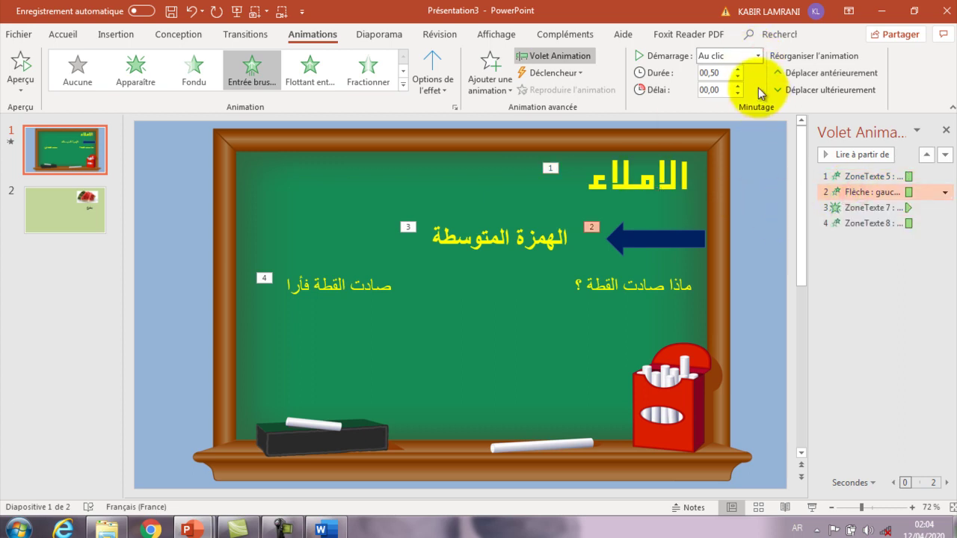
left_click(757, 175)
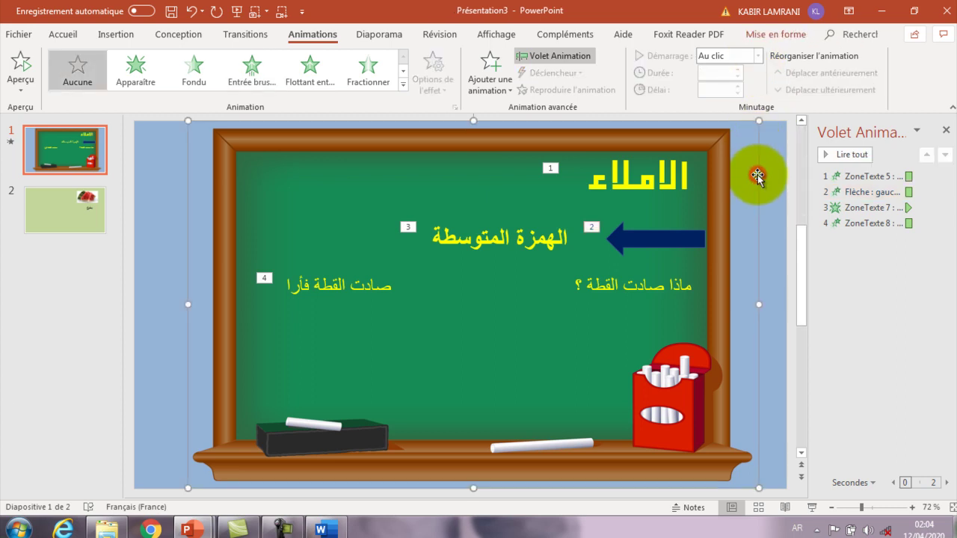
left_click(769, 177)
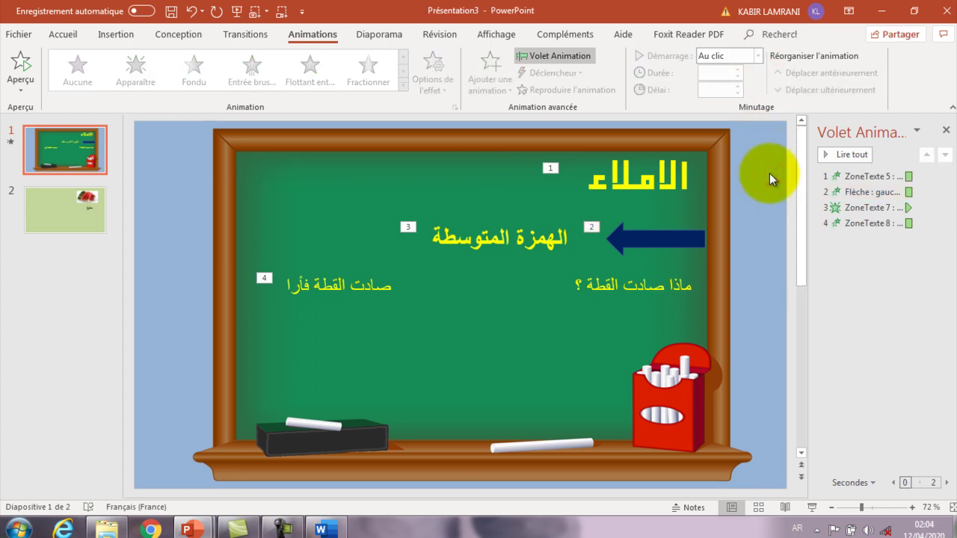
left_click(909, 192)
left_click(946, 194)
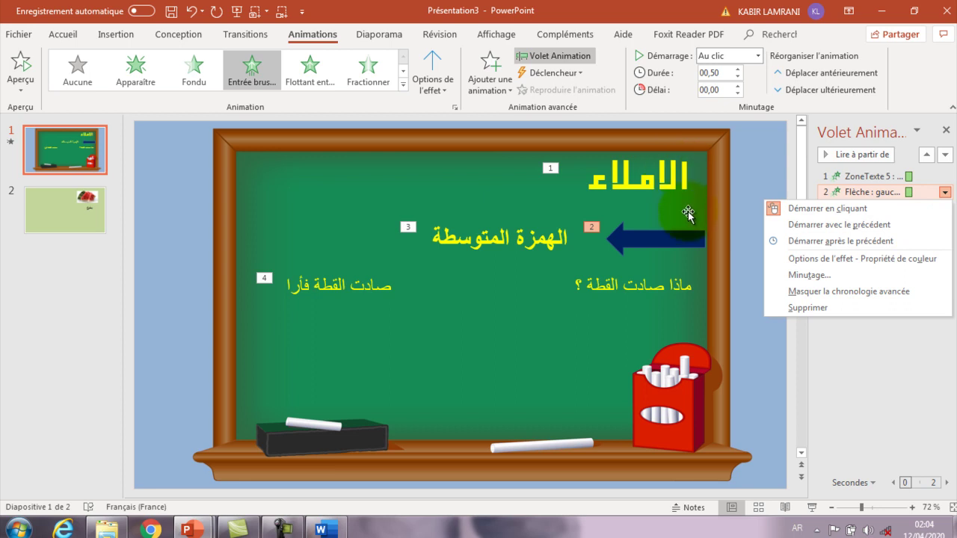
- Make the arrow animation start after the previous animation
left_click(815, 225)
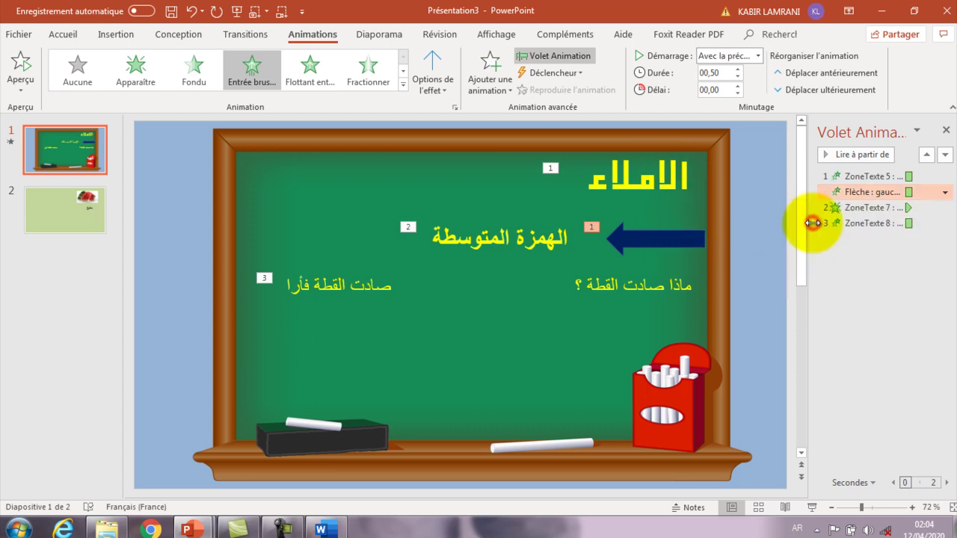
left_click(946, 192)
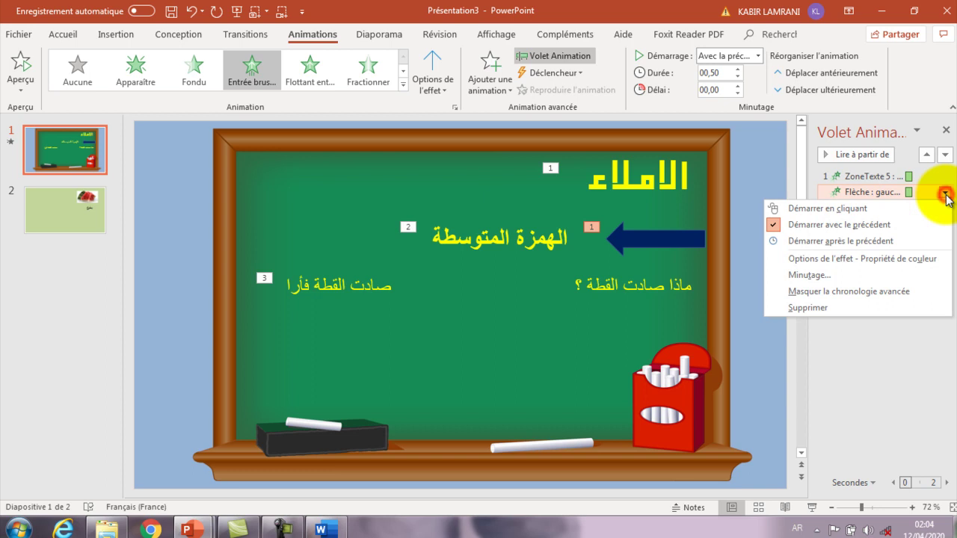
left_click(930, 242)
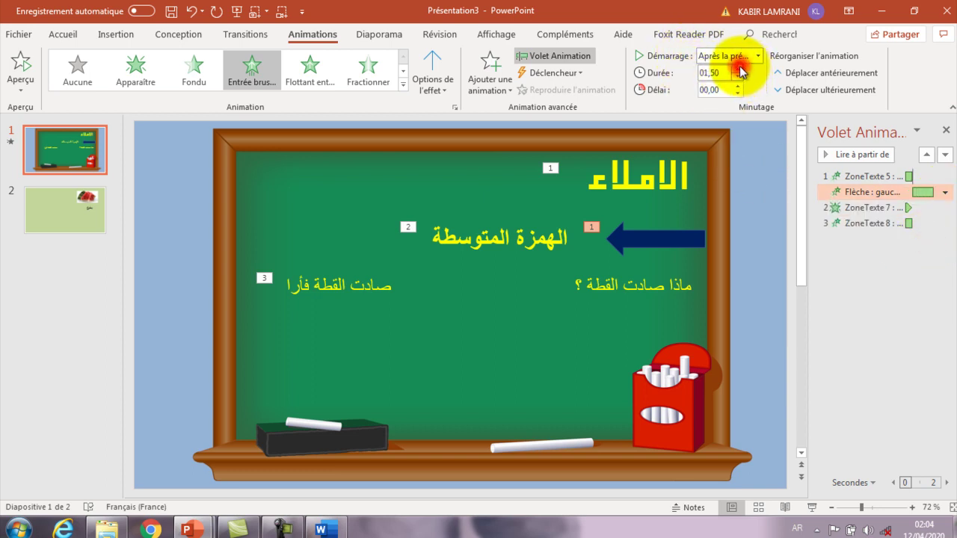
- Set the الهمزة المتوسطة animation to start after the previous one, with a longer duration
left_click(853, 209)
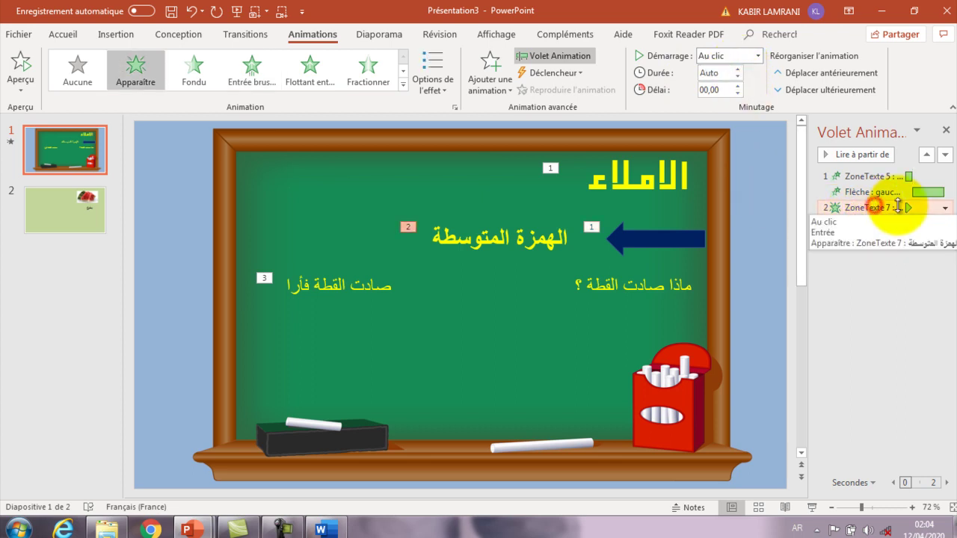
left_click(946, 208)
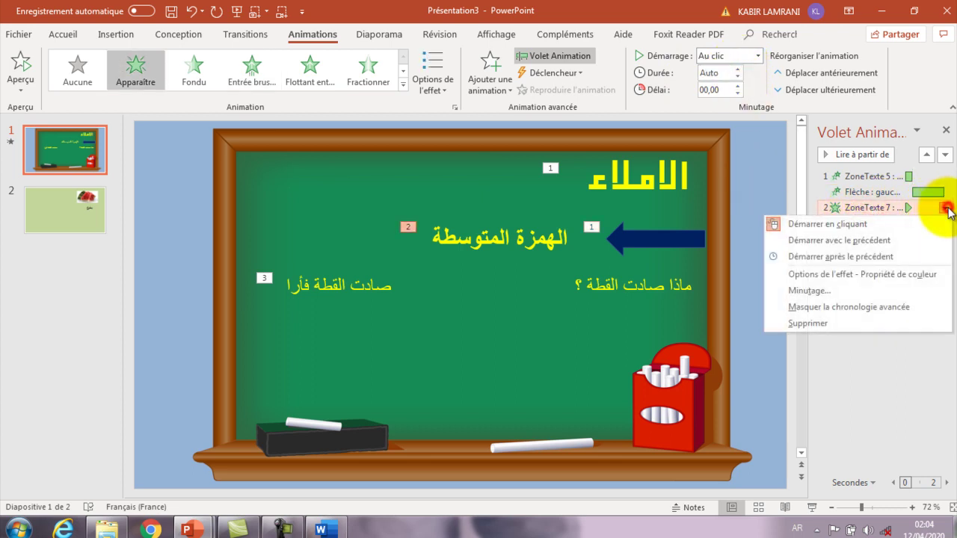
left_click(936, 258)
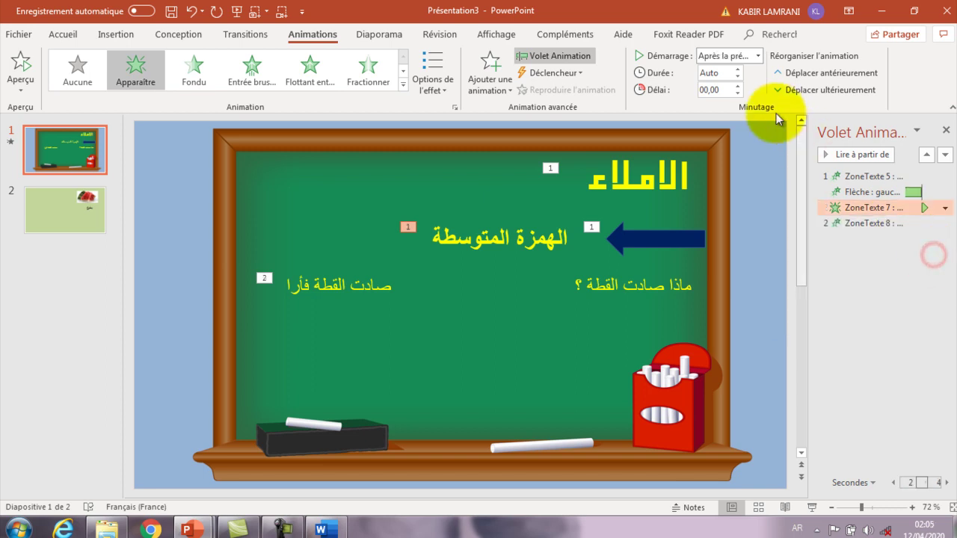
left_click(739, 68)
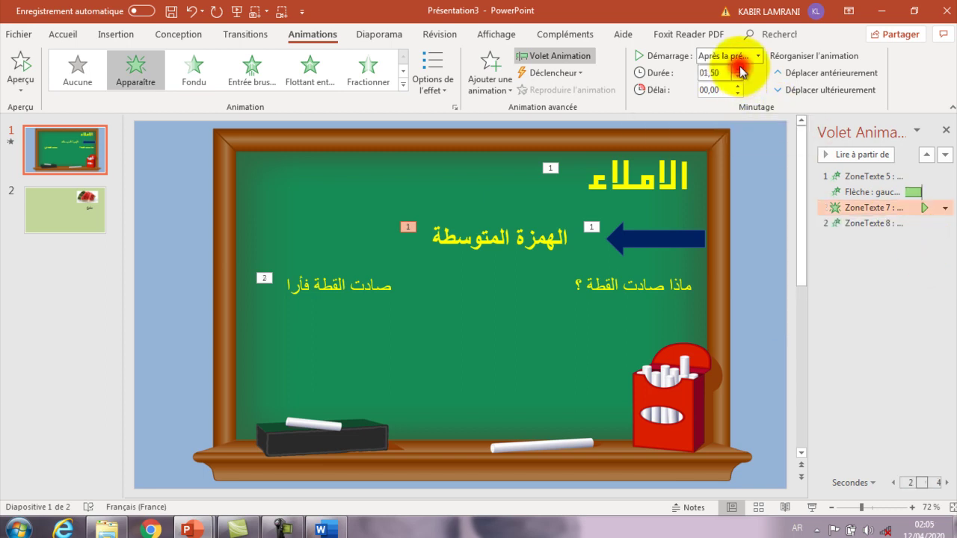
- Make the answer-line animation start after the previous one and last 1.75 seconds
left_click(896, 222)
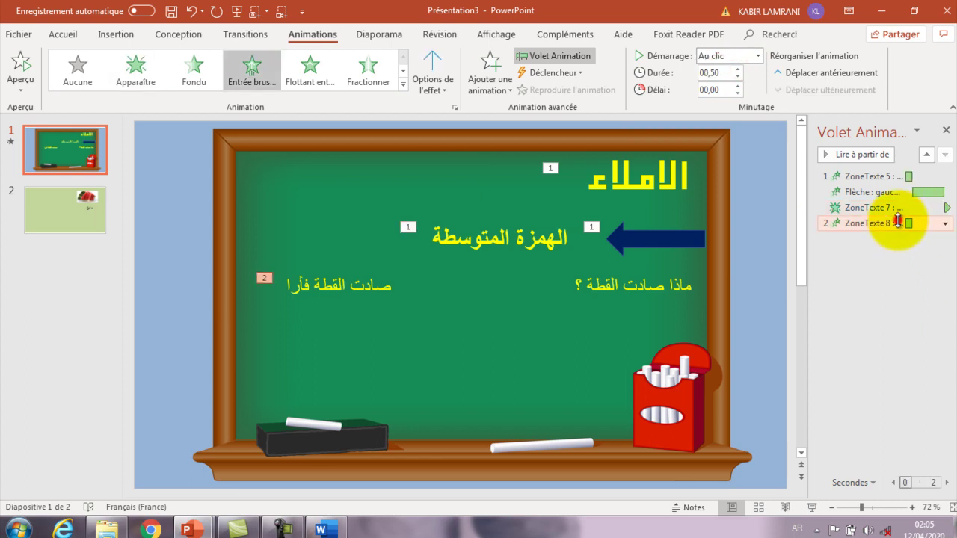
left_click(945, 225)
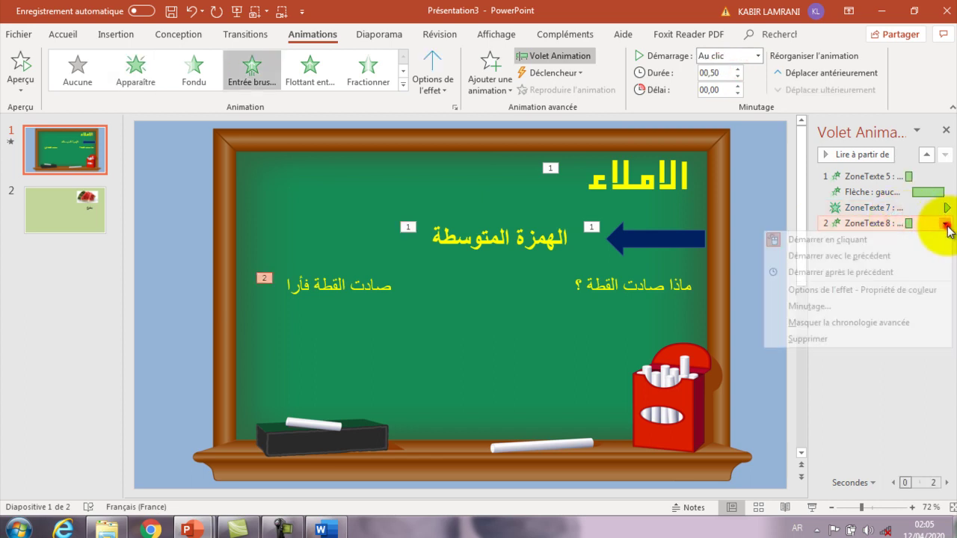
left_click(934, 272)
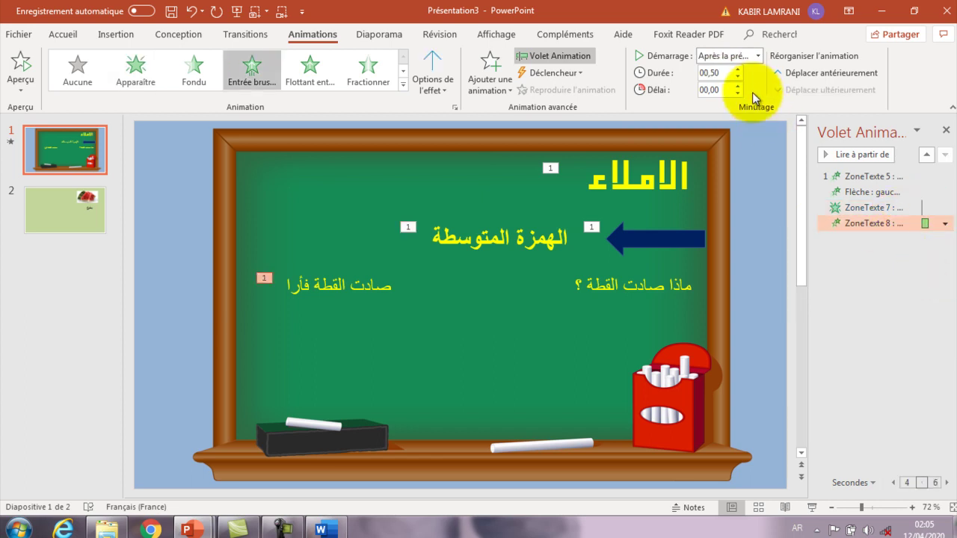
left_click(741, 71)
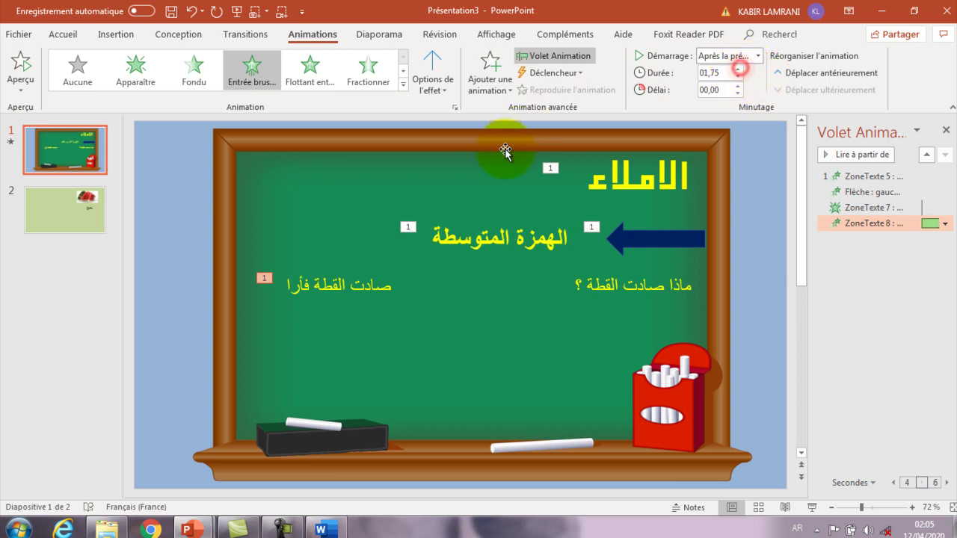
left_click(767, 178)
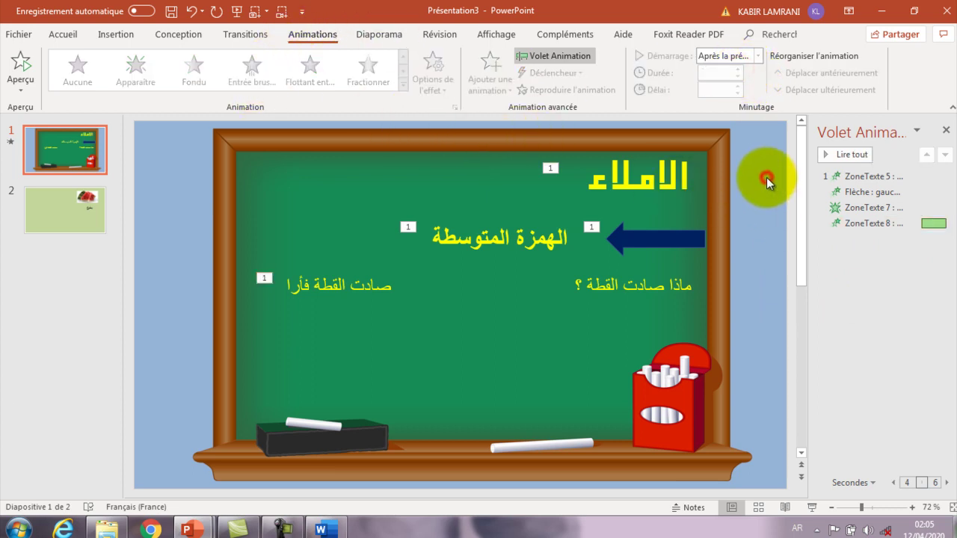
- Preview the chalkboard slide's entrances (title, arrow, subtitle, question line), then deselect everything
left_click(831, 154)
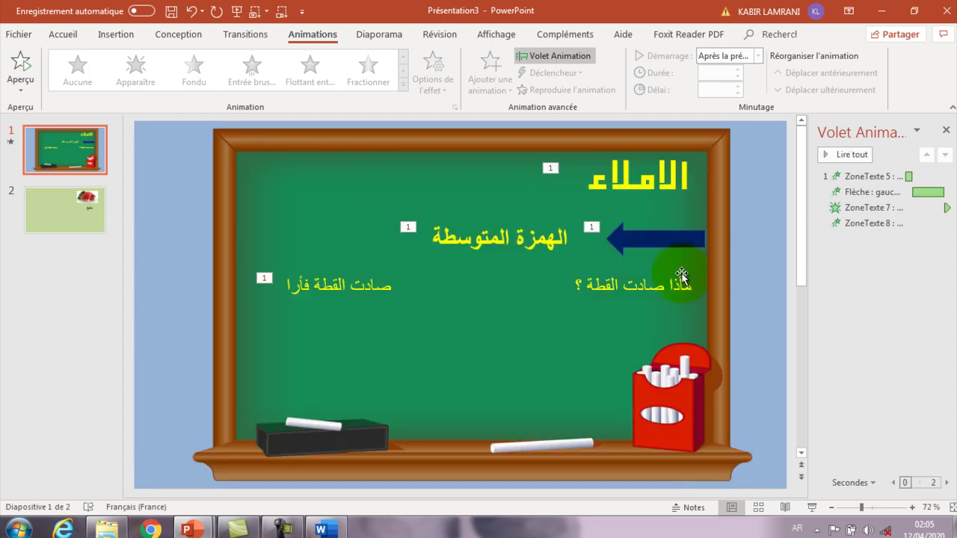
left_click(759, 215)
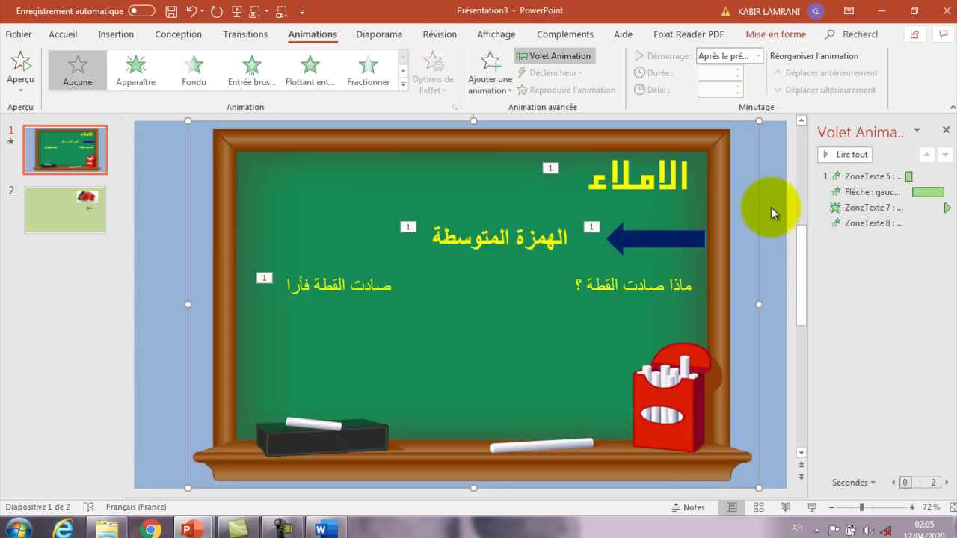
left_click(778, 208)
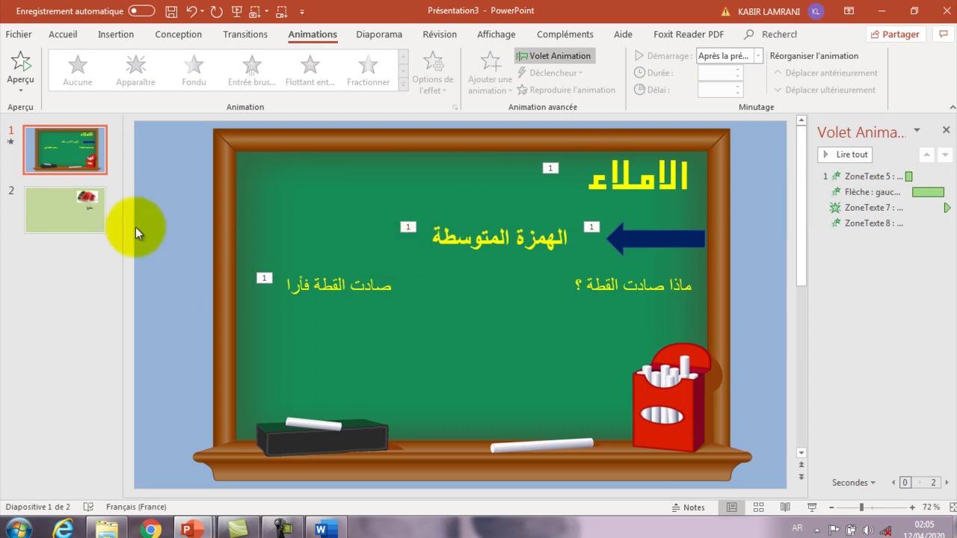
- On slide 2, apply Entrée brusque to the watermelon picture, then to بطيخ, and preview
left_click(56, 216)
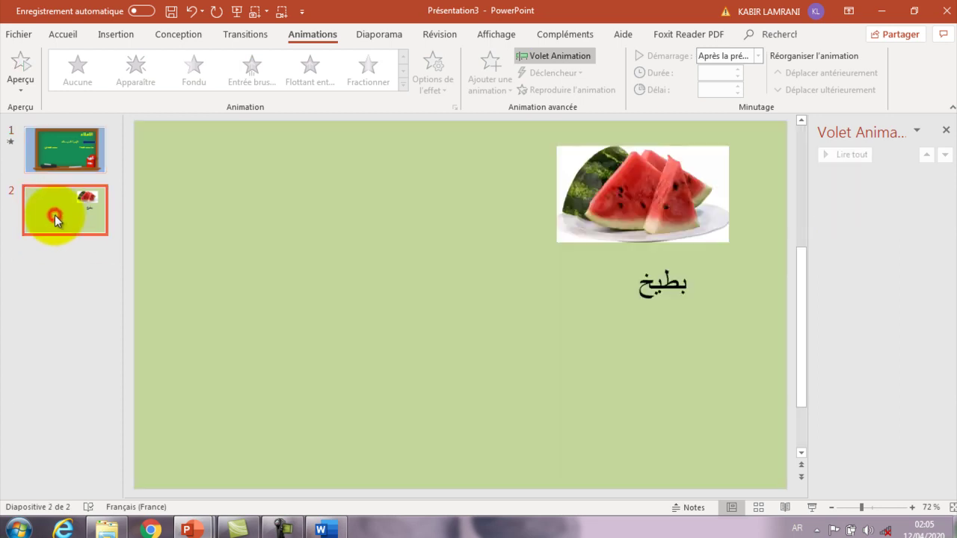
left_click(597, 219)
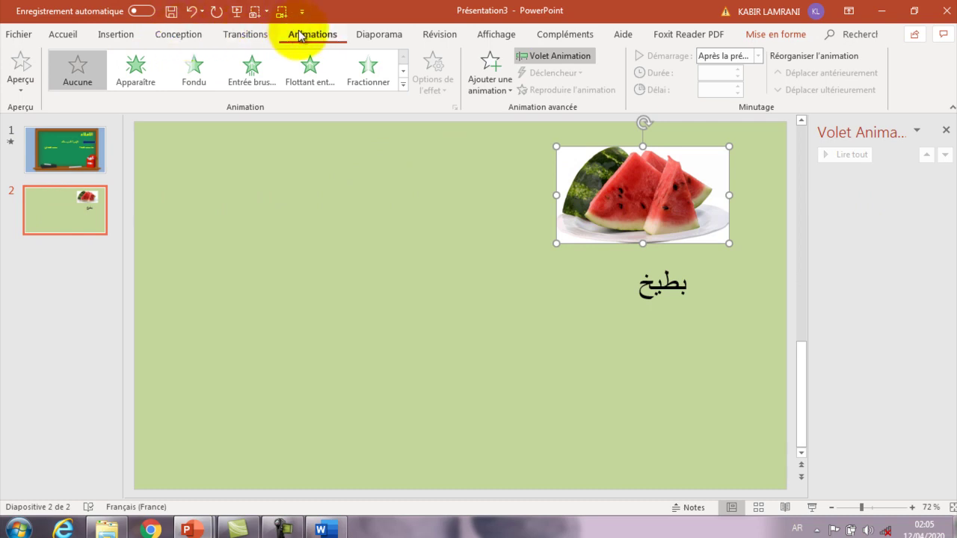
left_click(252, 70)
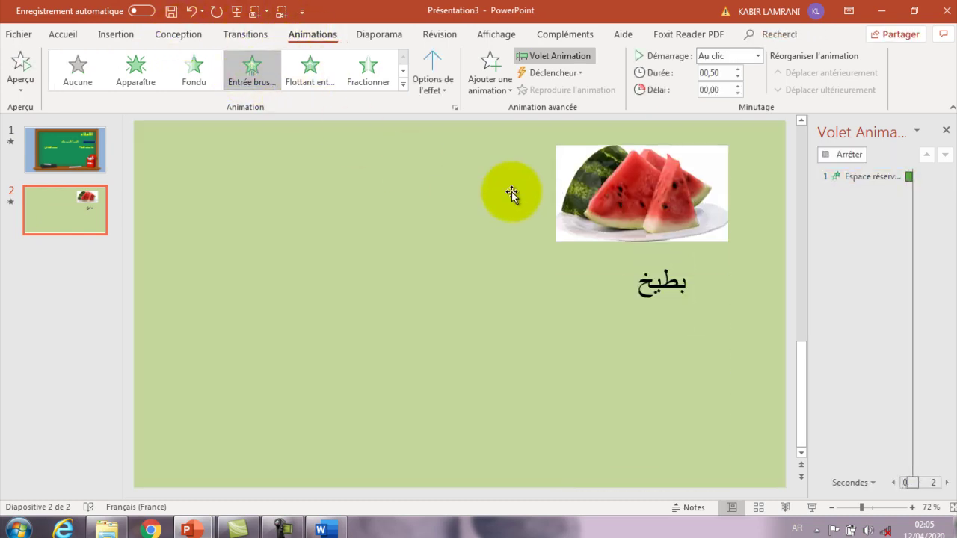
left_click(652, 278)
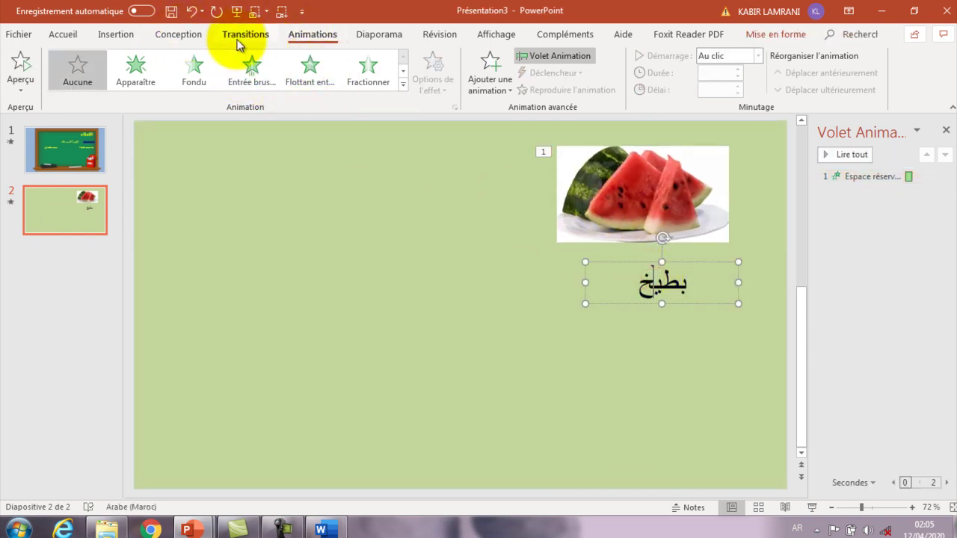
left_click(249, 65)
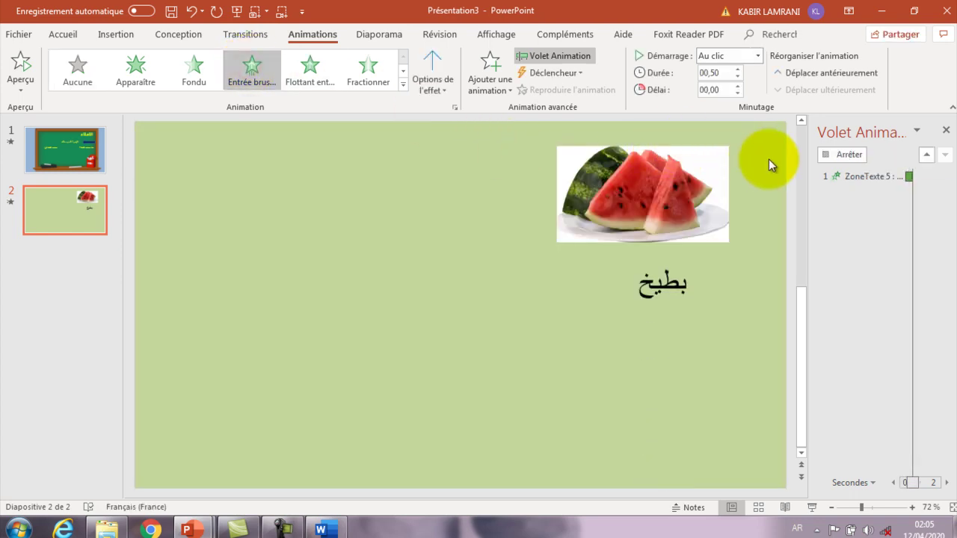
left_click(843, 154)
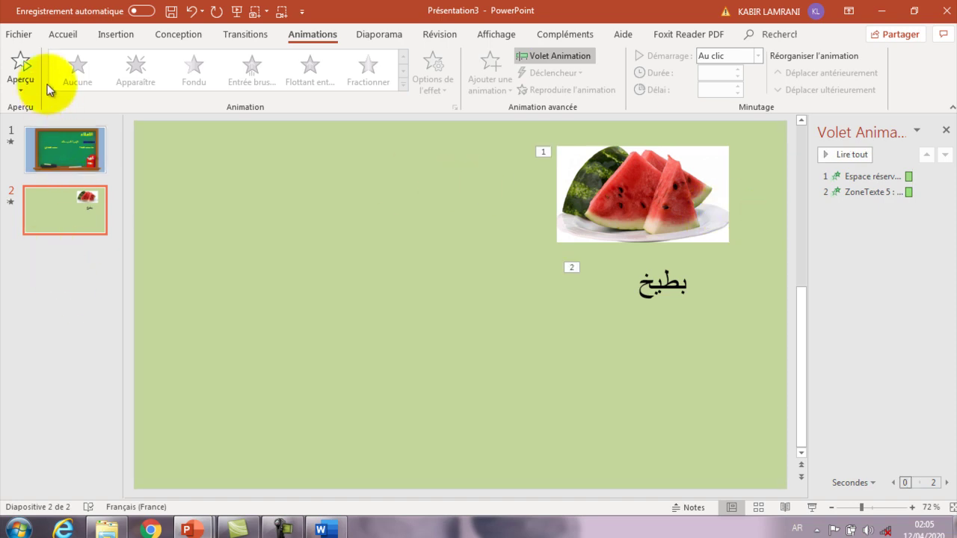
left_click(61, 34)
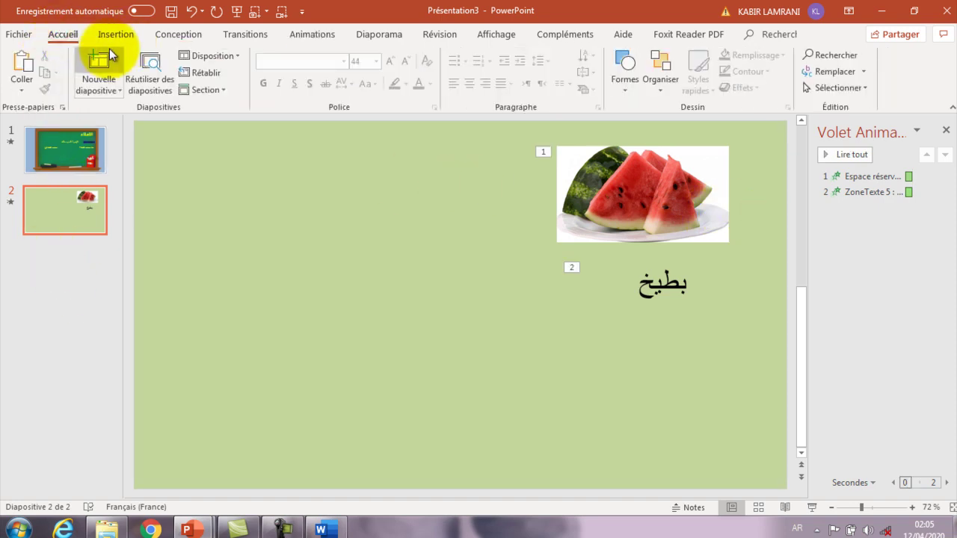
- Add a third slide after the watermelon slide and drop a small copy of it onto its canvas
left_click(100, 64)
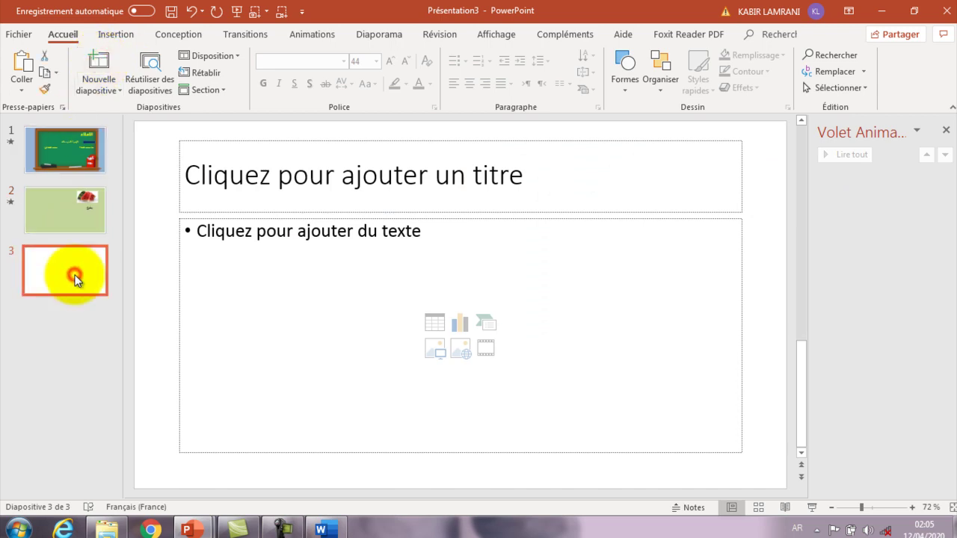
left_click_drag(74, 281, 254, 295)
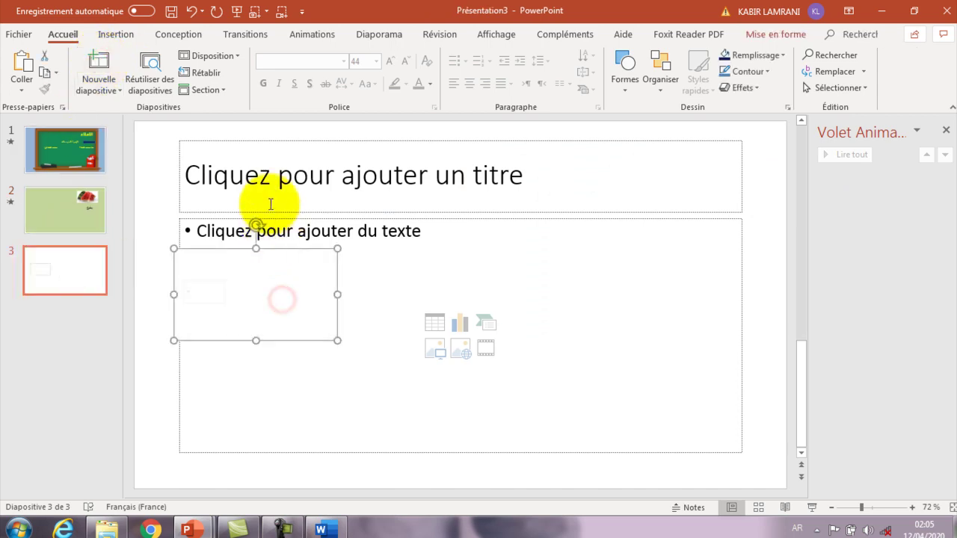
left_click(136, 35)
left_click(180, 31)
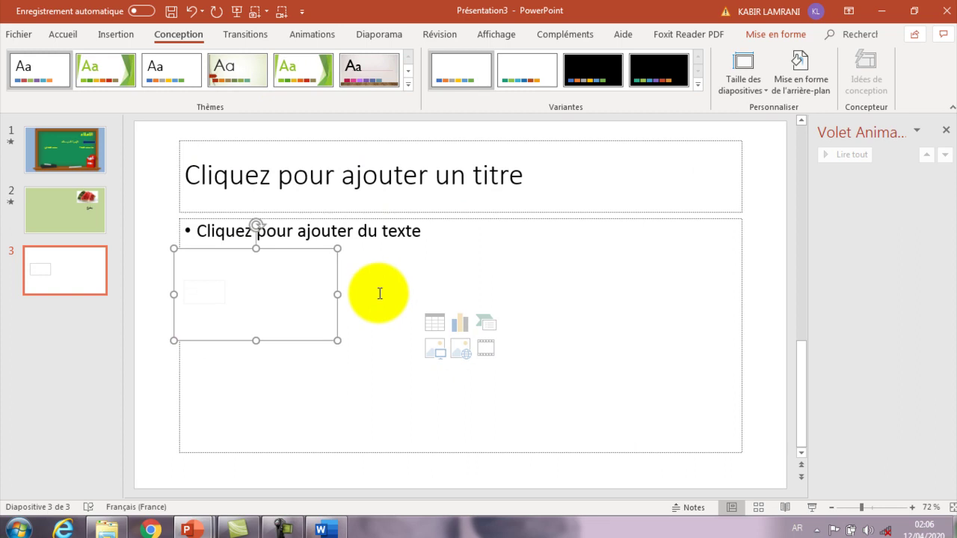
- Try the orange-and-black theme, then undo it to restore the plain white slides
left_click(408, 84)
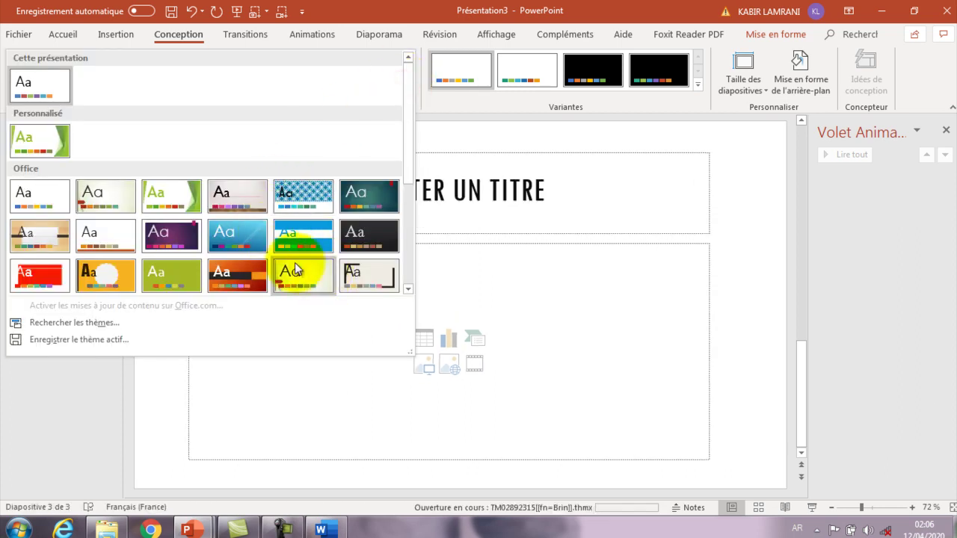
left_click(241, 276)
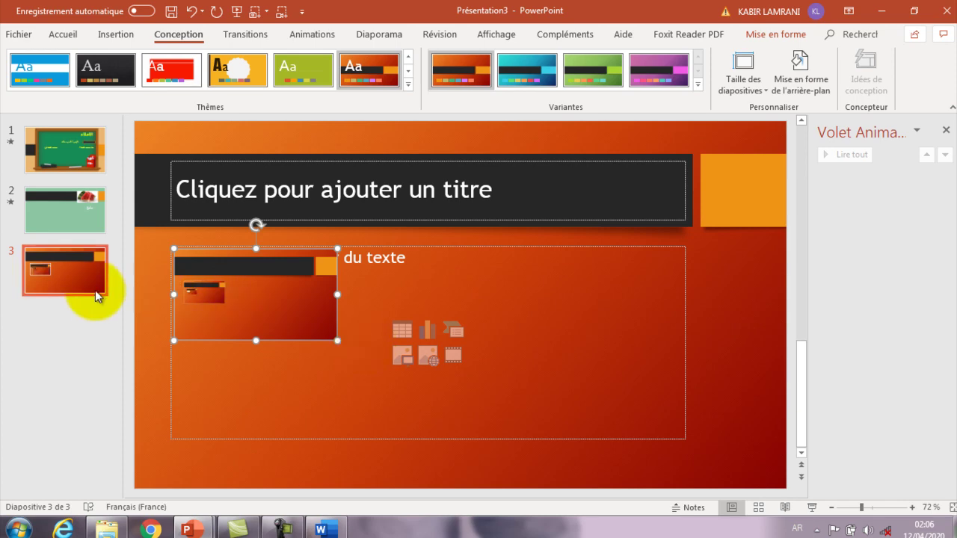
left_click(405, 86)
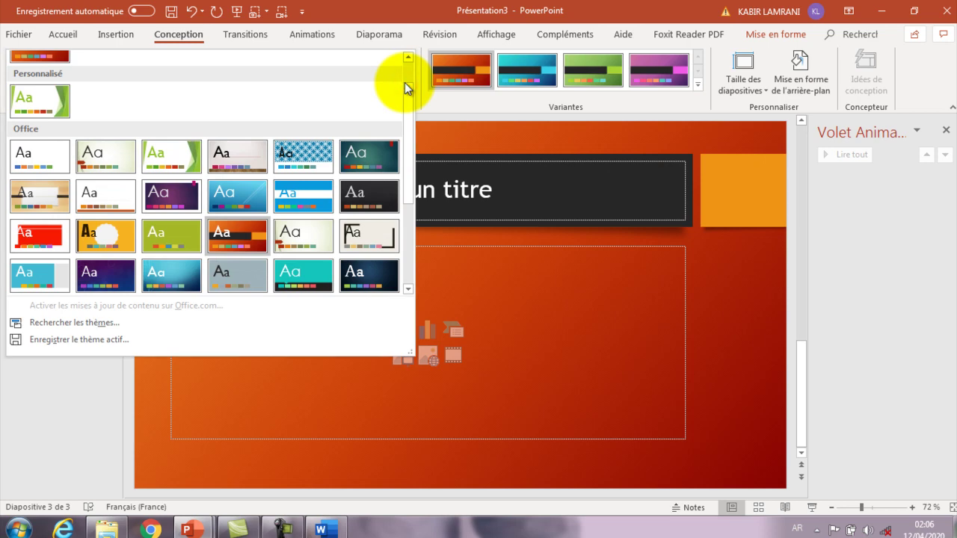
left_click_drag(404, 86, 402, 23)
left_click(441, 106)
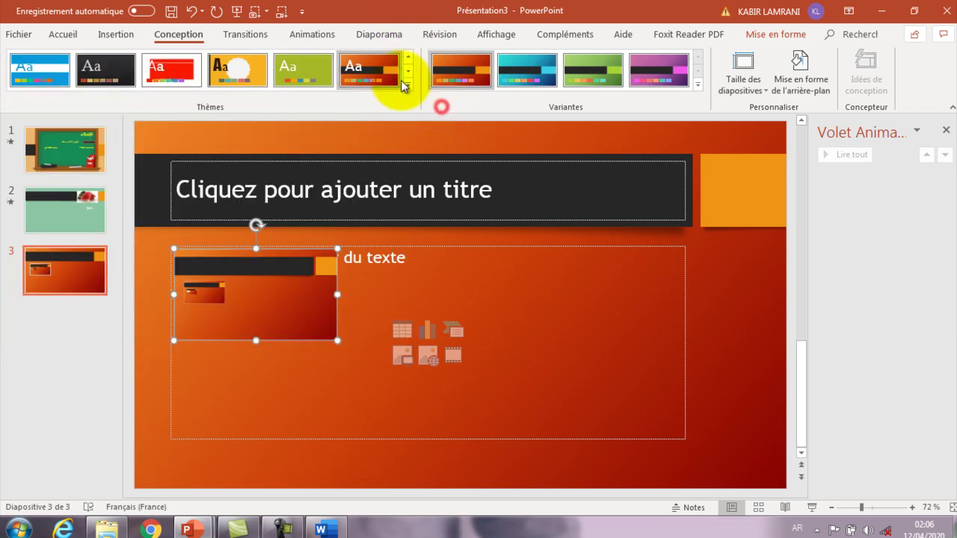
left_click(191, 12)
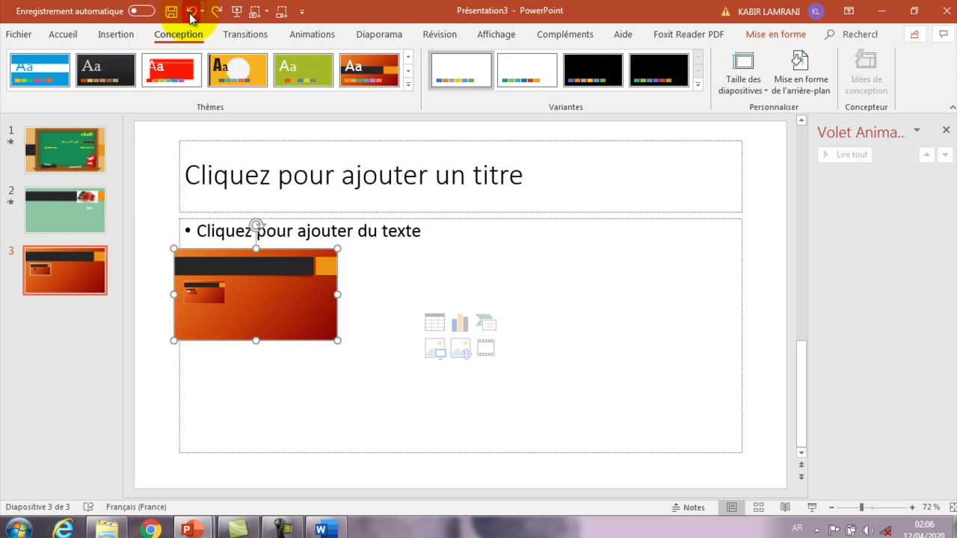
- Show the Insertion > Média choices for video, audio or screen recording on slide 3
left_click(76, 318)
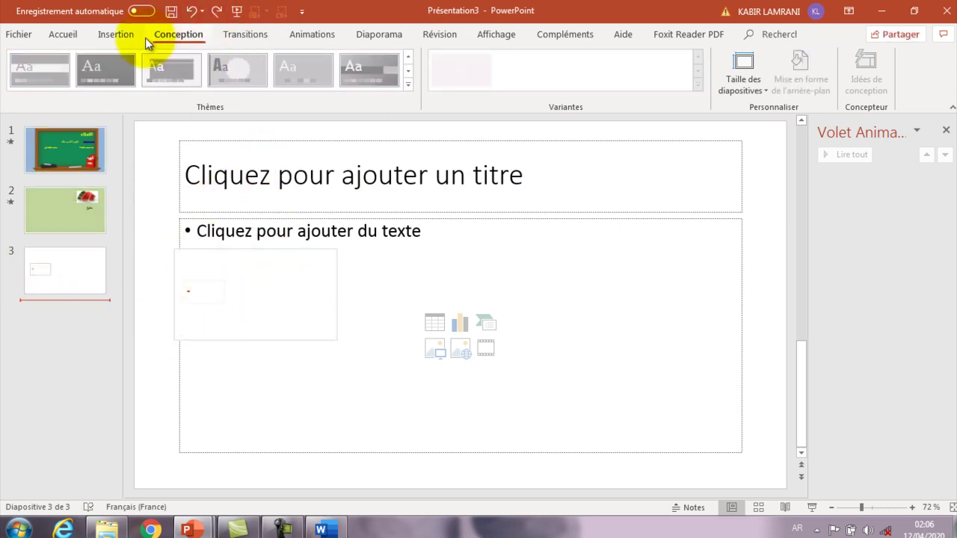
left_click(116, 34)
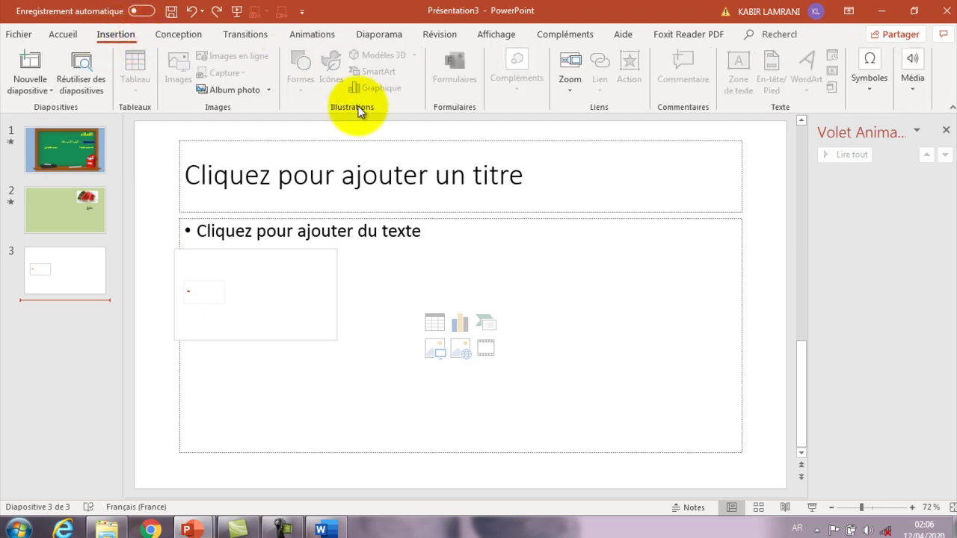
left_click(517, 169)
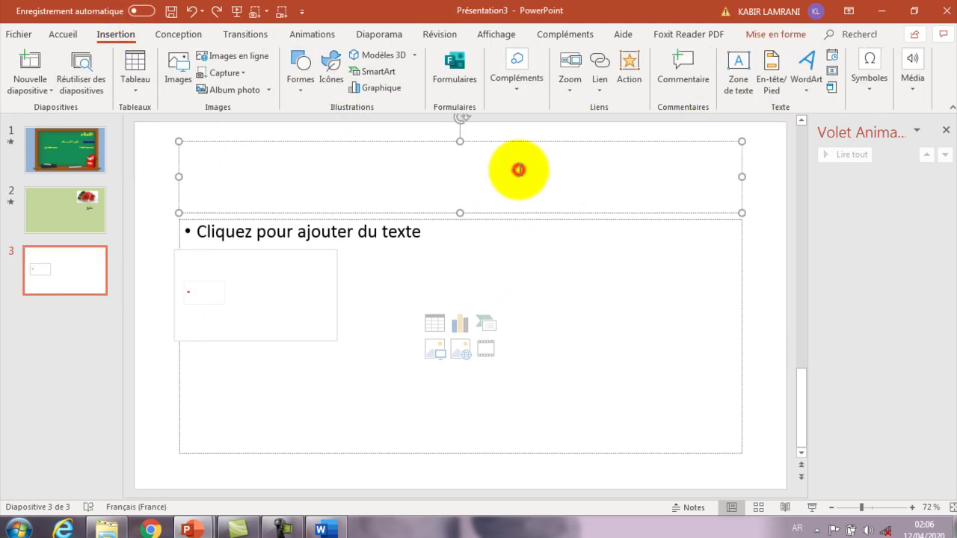
left_click(916, 81)
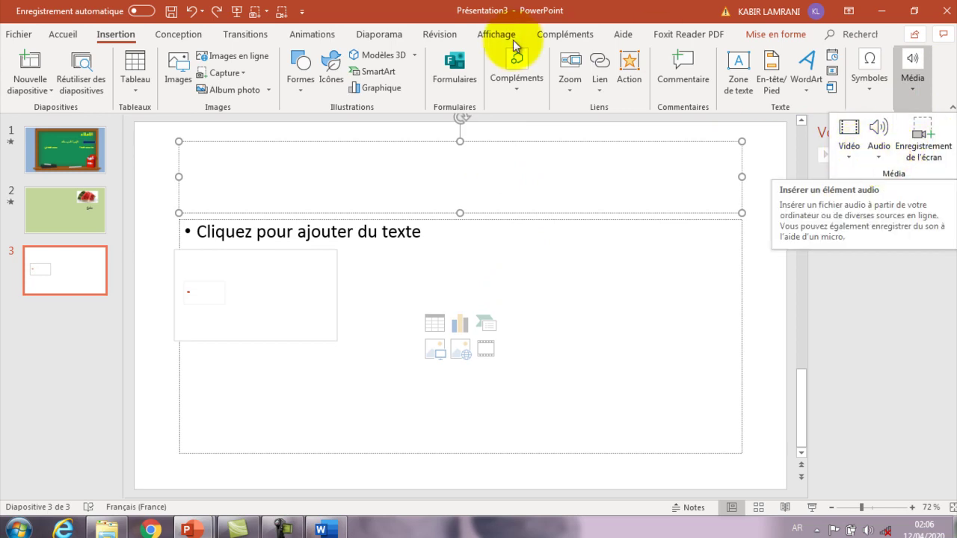
- Look over the Capture and Audio insertion options, then close all menus without changes
left_click(244, 74)
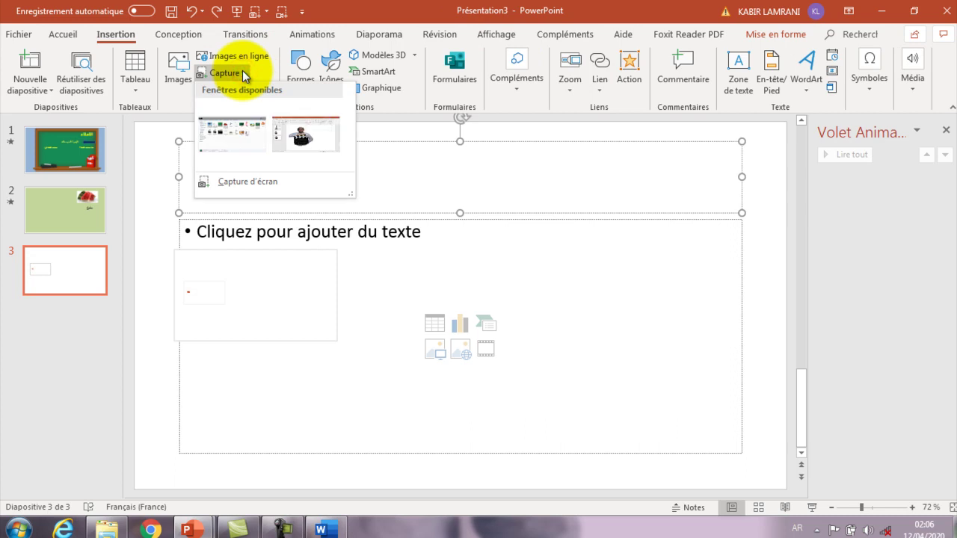
left_click(244, 73)
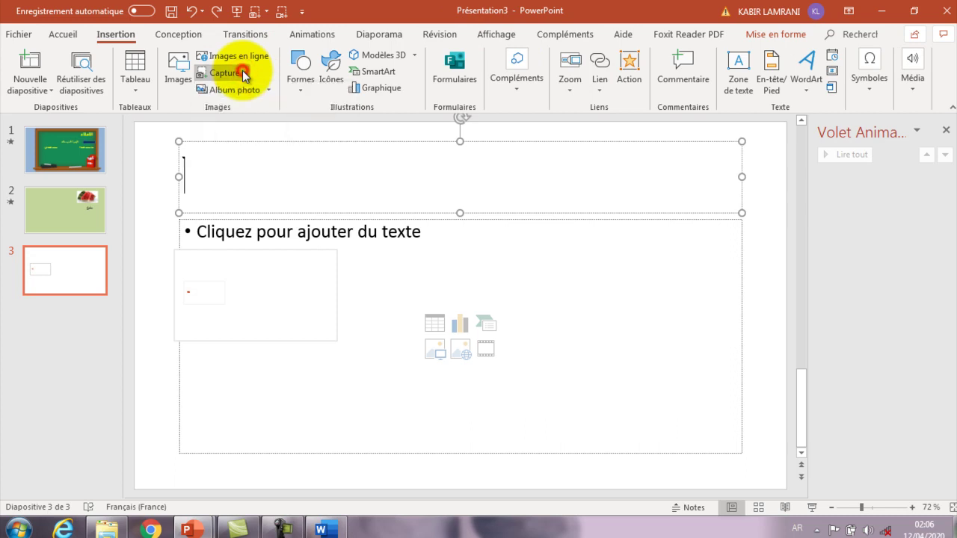
left_click(921, 86)
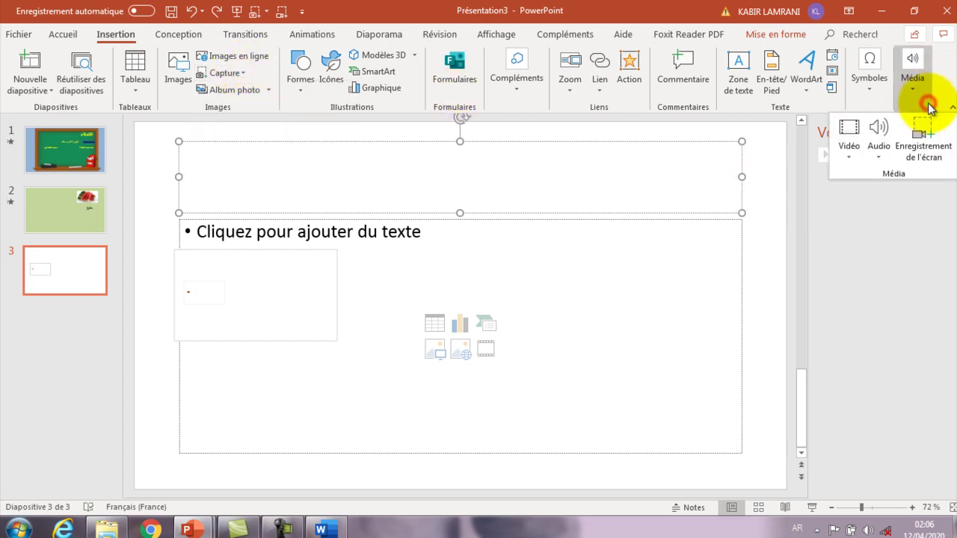
left_click(876, 158)
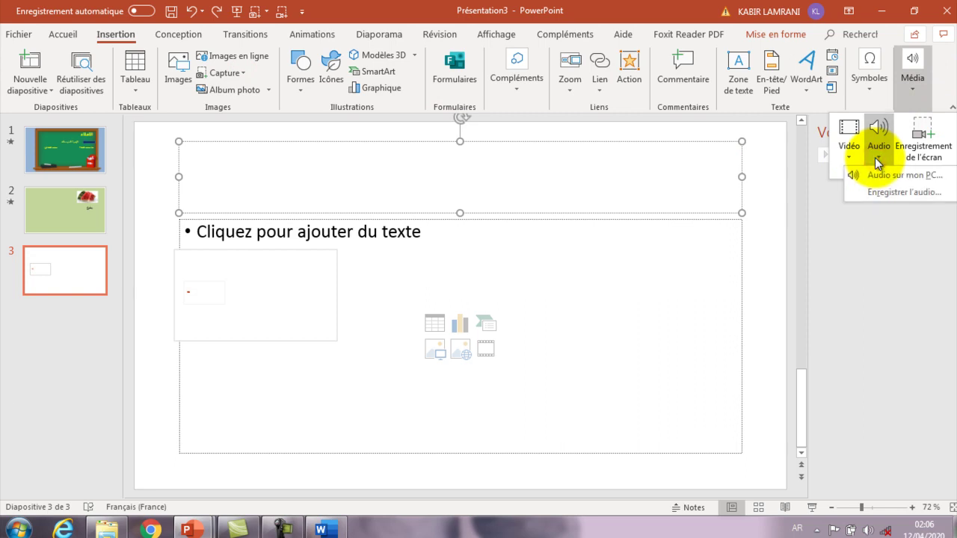
left_click(774, 196)
left_click(922, 132)
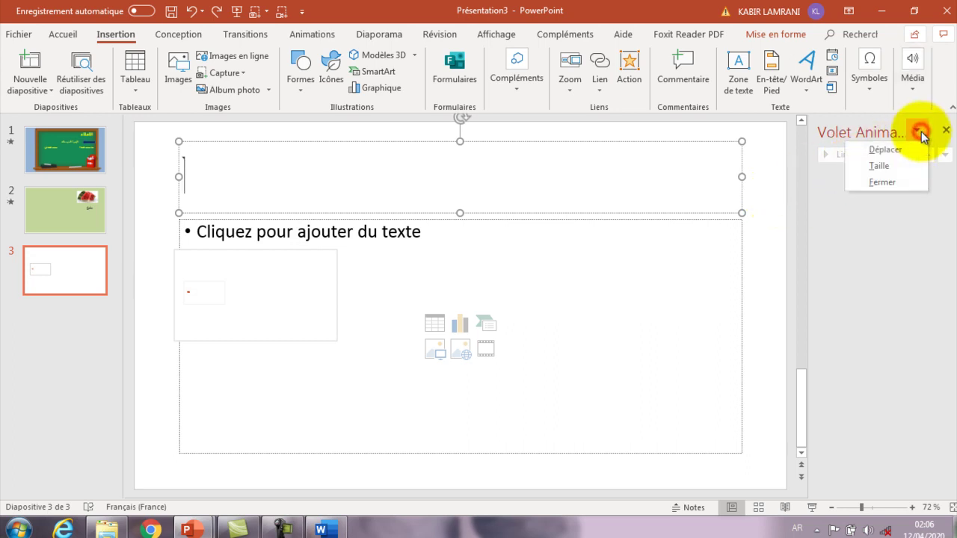
left_click(804, 219)
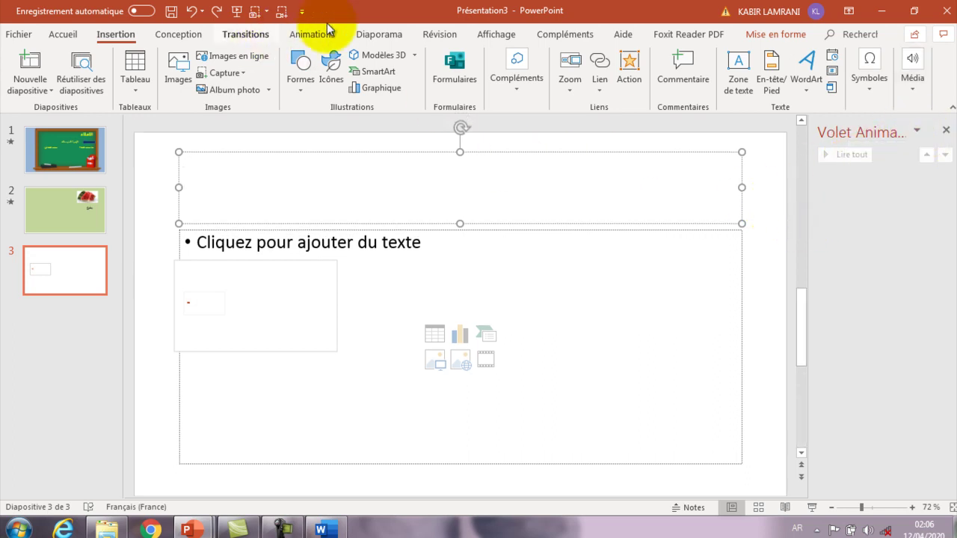
- Start recording the slide show with Enregistrer du début, opening the recorder on slide 1
left_click(381, 33)
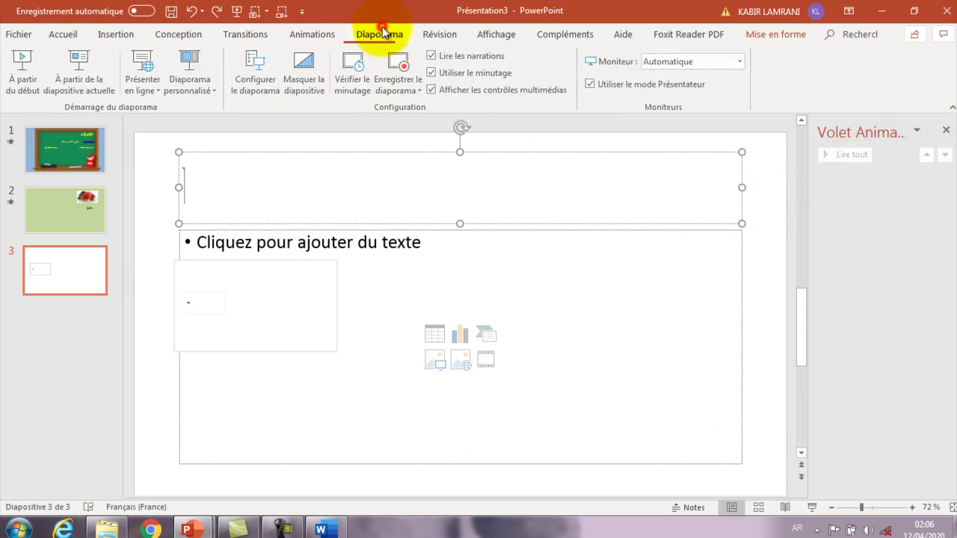
left_click(421, 91)
left_click(423, 14)
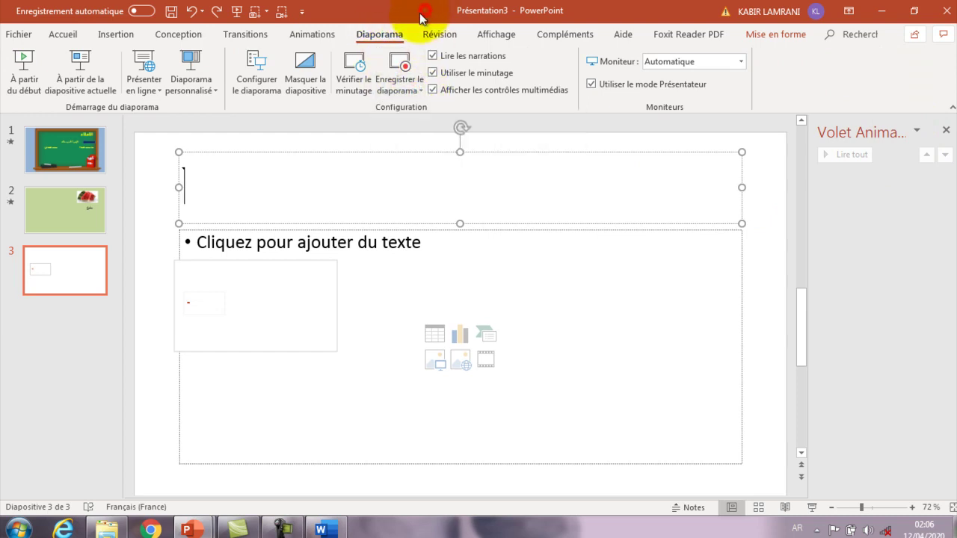
left_click(420, 93)
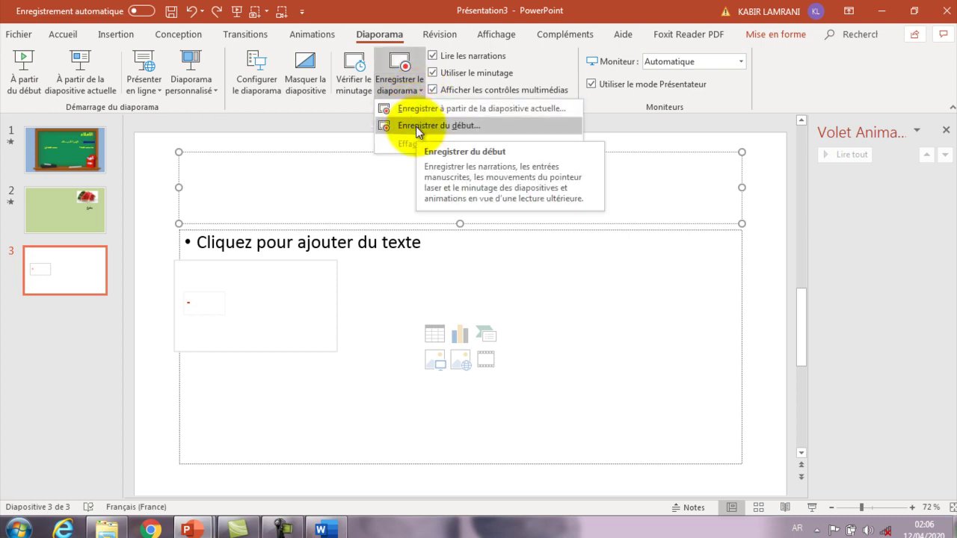
left_click(416, 127)
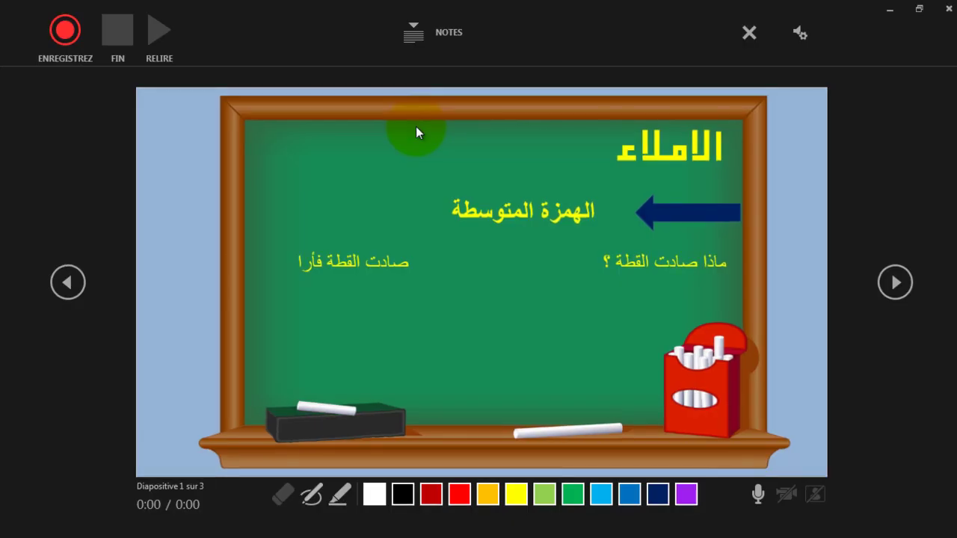
- Return the recorder to the chalkboard slide and start recording with ENREGISTREZ
left_click(231, 240)
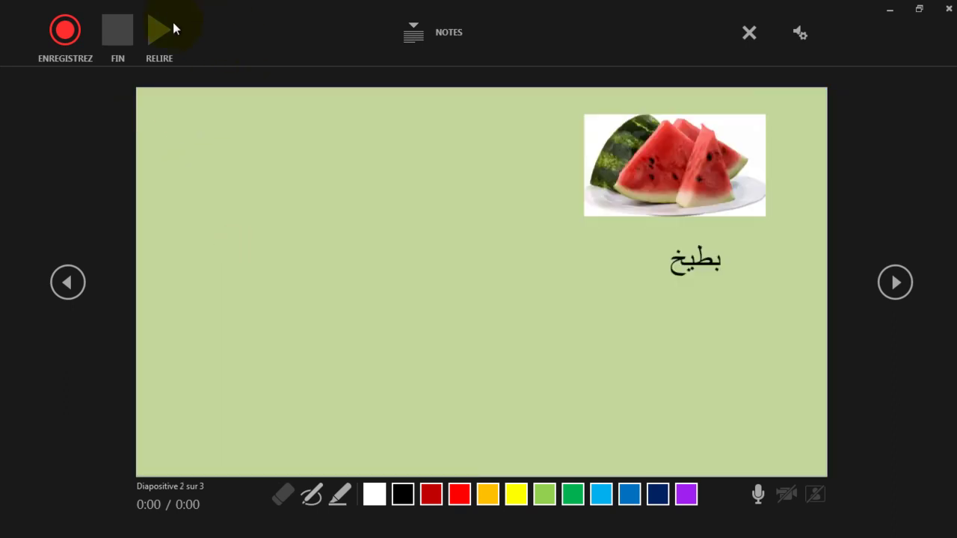
left_click(69, 280)
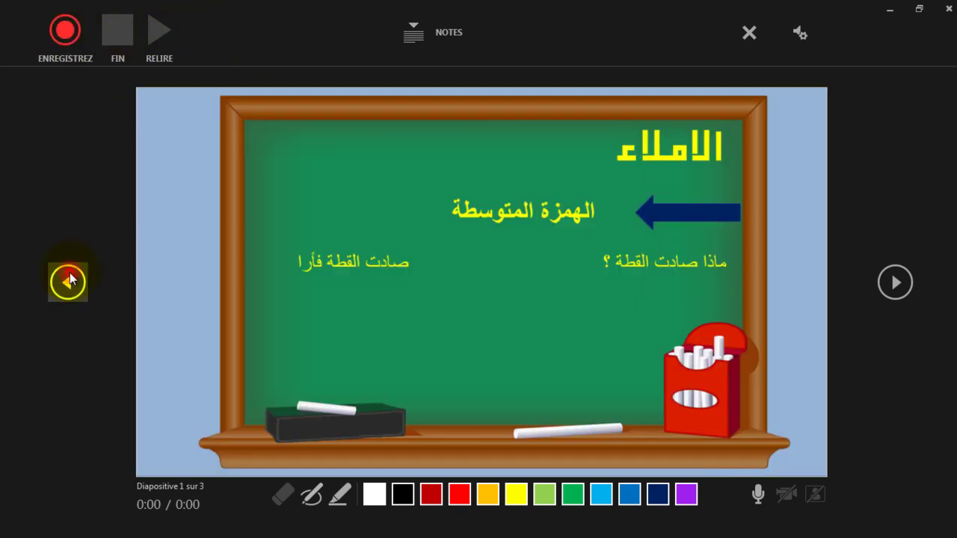
left_click(69, 36)
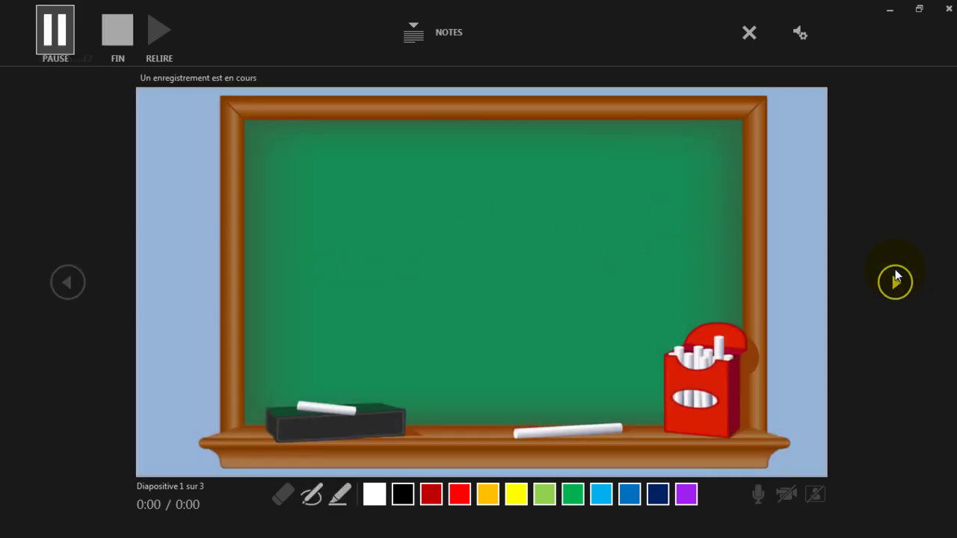
- Narrate while revealing the dictation title, blue arrow and the two yellow Arabic text lines
left_click(649, 159)
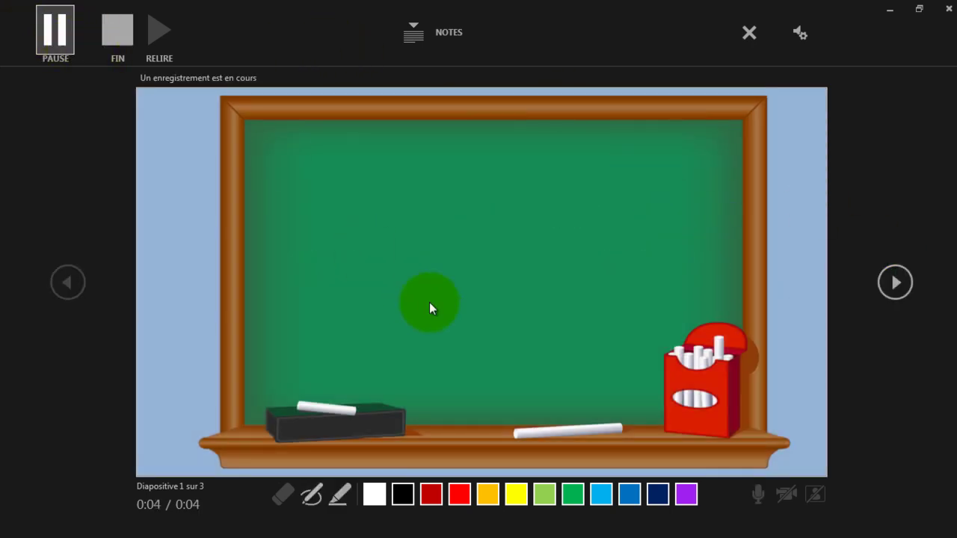
left_click(894, 282)
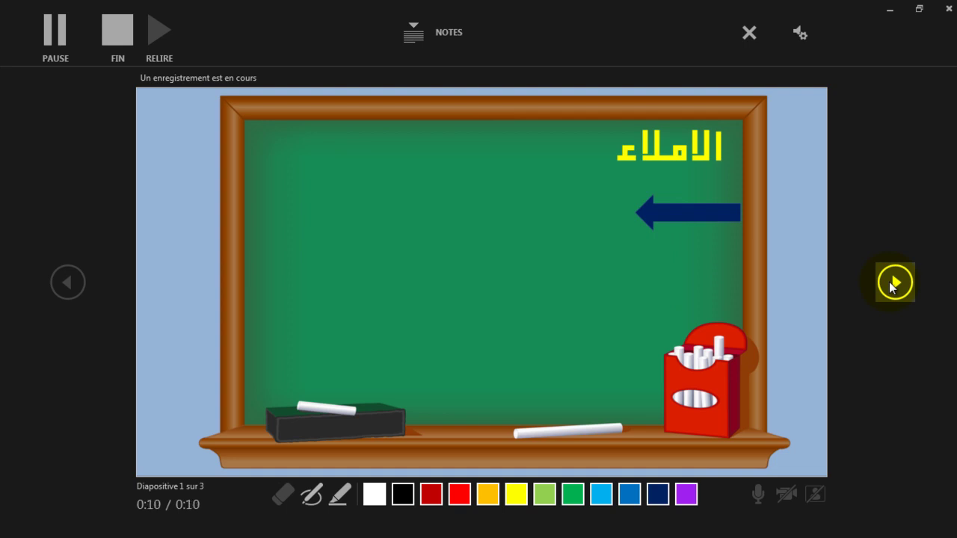
left_click(892, 287)
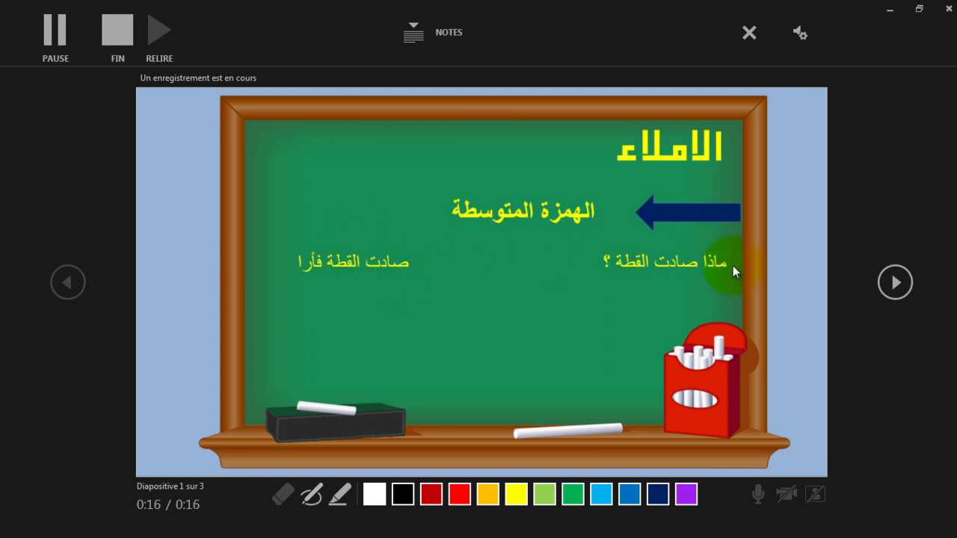
- Play the watermelon picture and بطيخ entrances, advance to slide 3, and end the recording
left_click(888, 285)
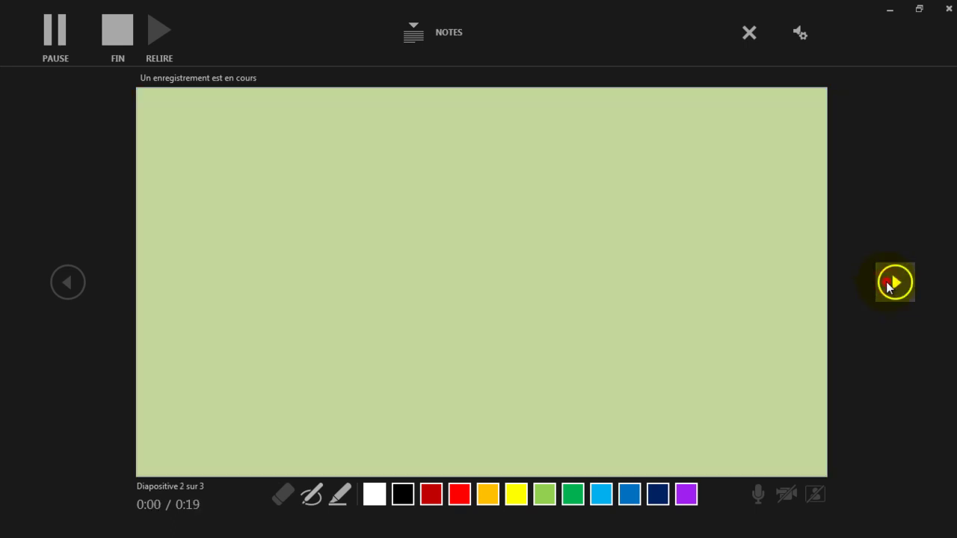
left_click(888, 285)
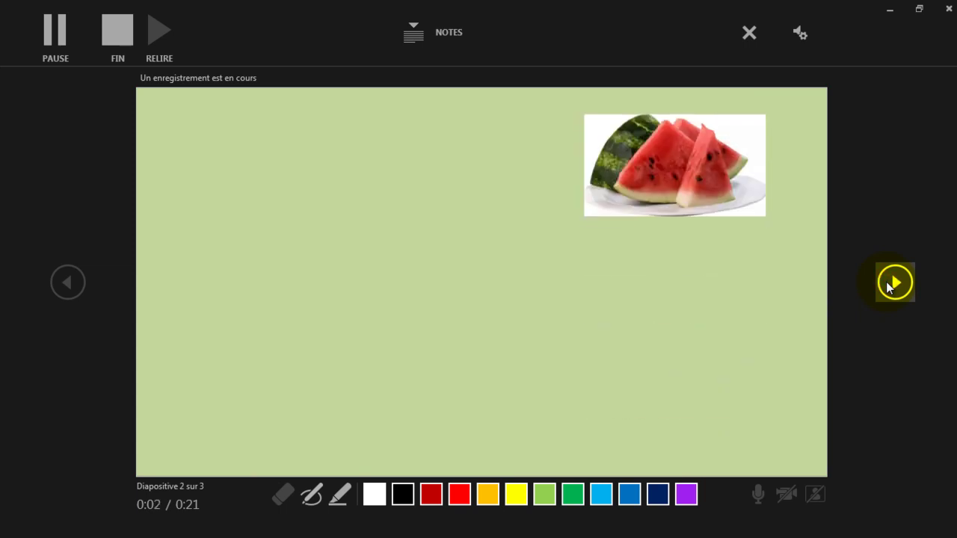
left_click(888, 286)
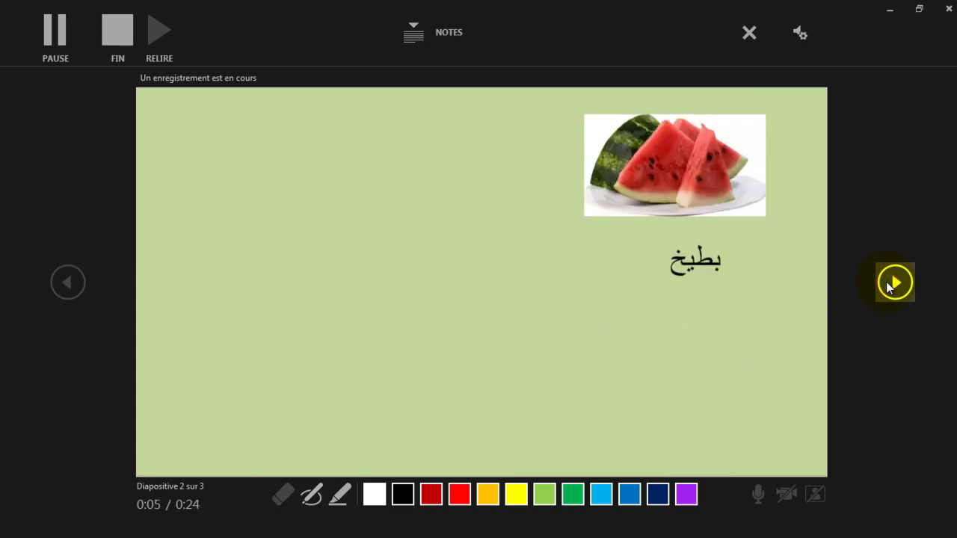
left_click(888, 285)
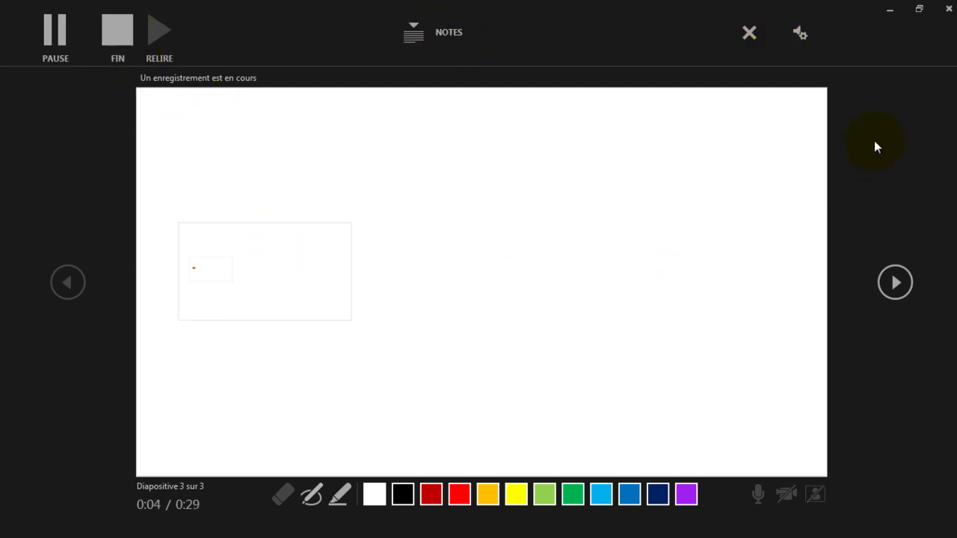
left_click(949, 9)
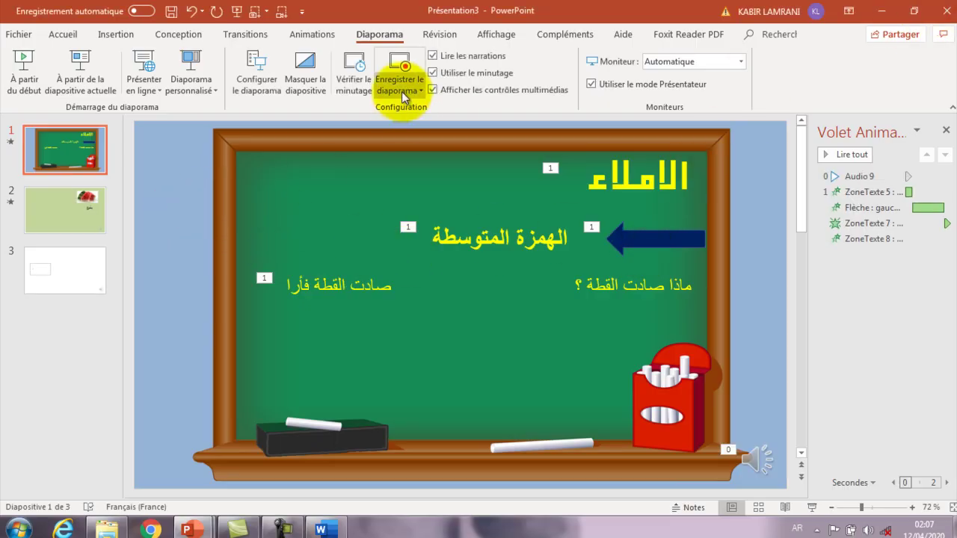
left_click(18, 34)
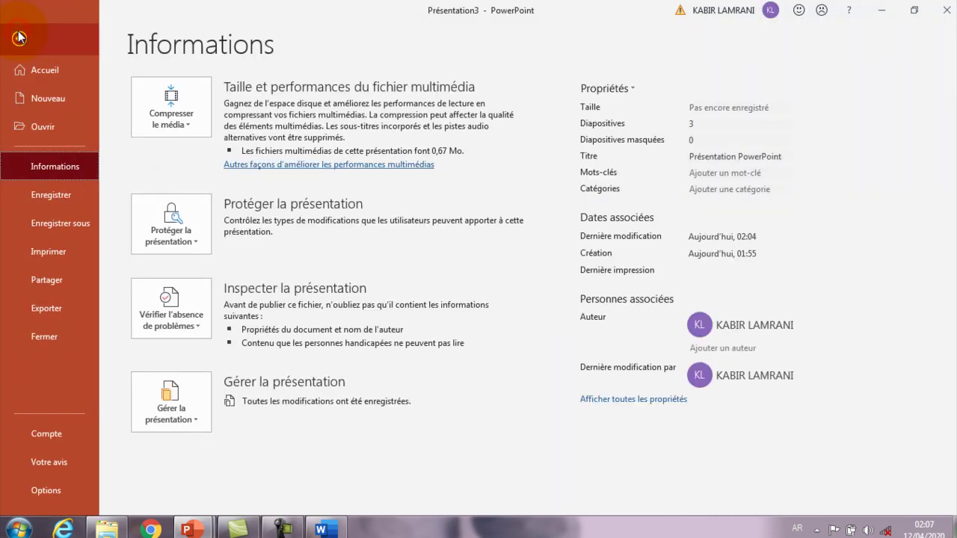
left_click(56, 312)
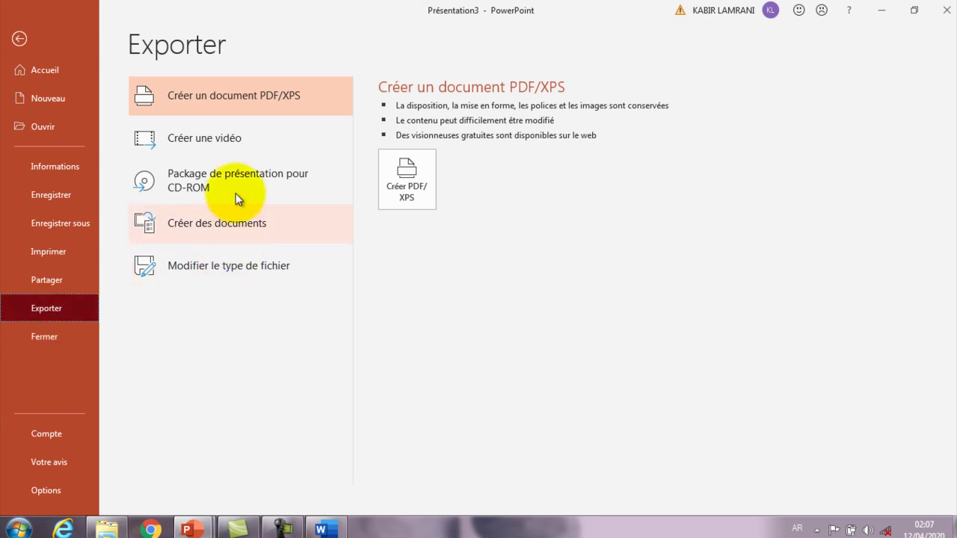
left_click(224, 142)
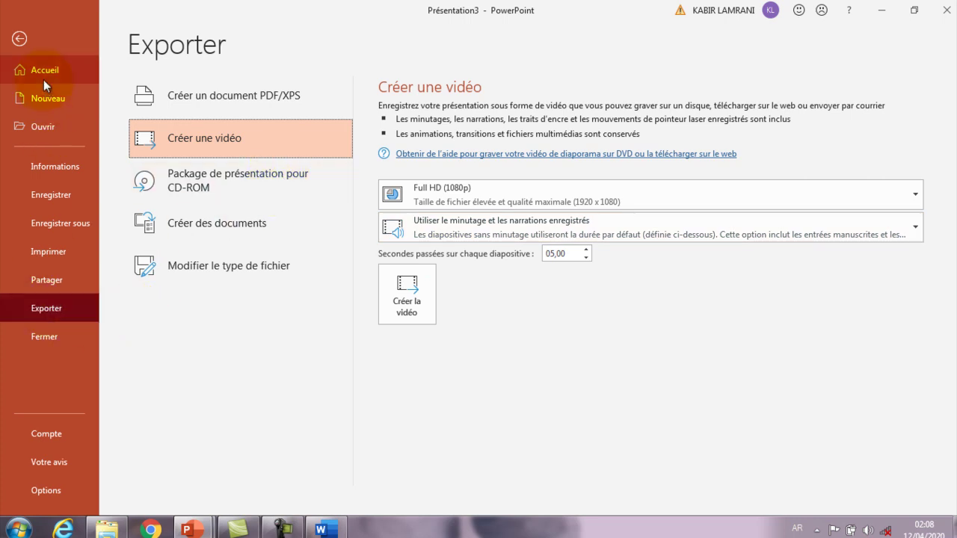
left_click(19, 38)
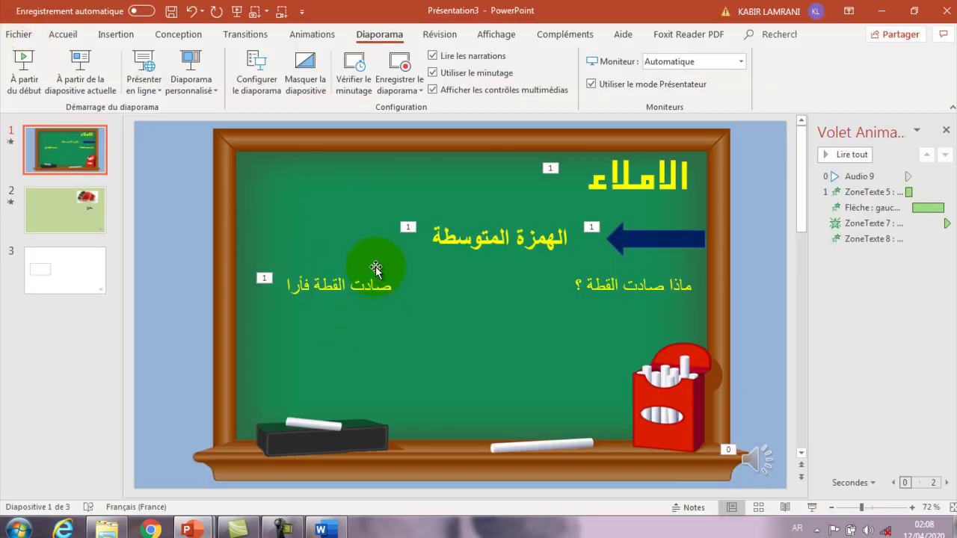
- Open the file Informations page showing the unsaved 3-slide presentation
left_click(416, 94)
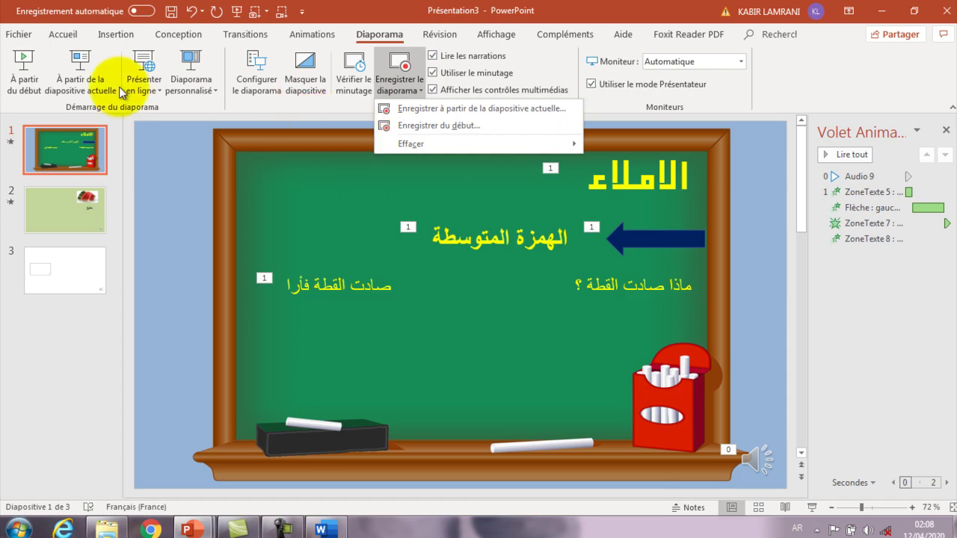
left_click(18, 34)
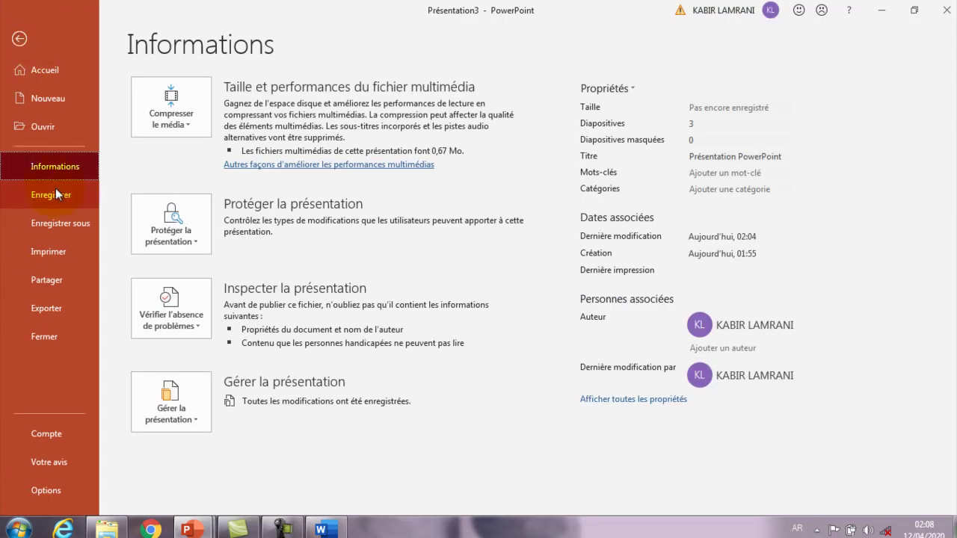
- Check the Exporter > Créer une vidéo settings, then go back to editing the chalkboard slide
left_click(66, 308)
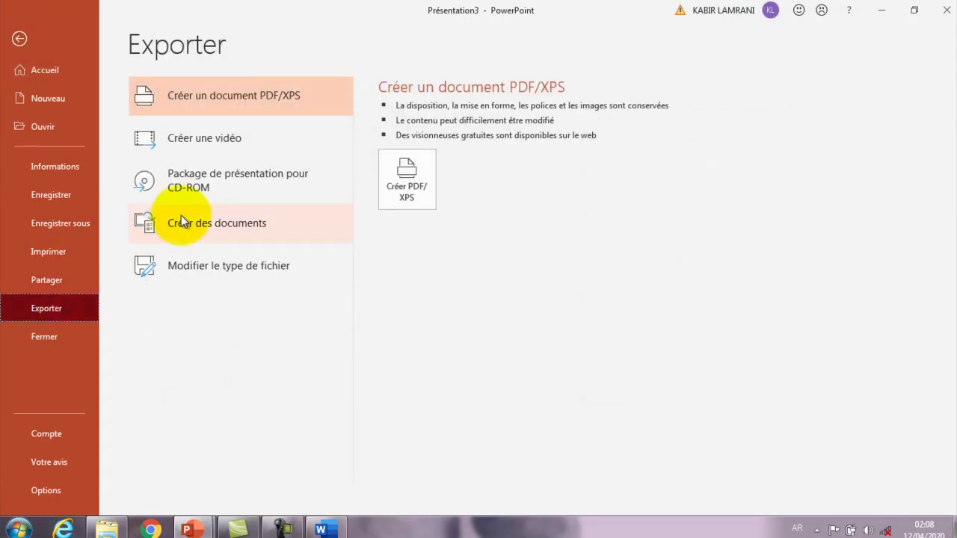
left_click(222, 140)
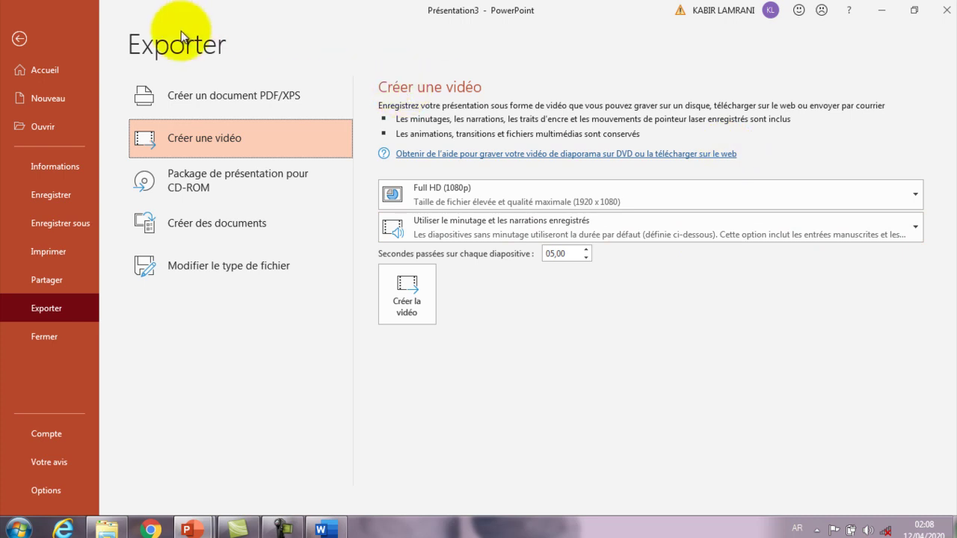
left_click(19, 38)
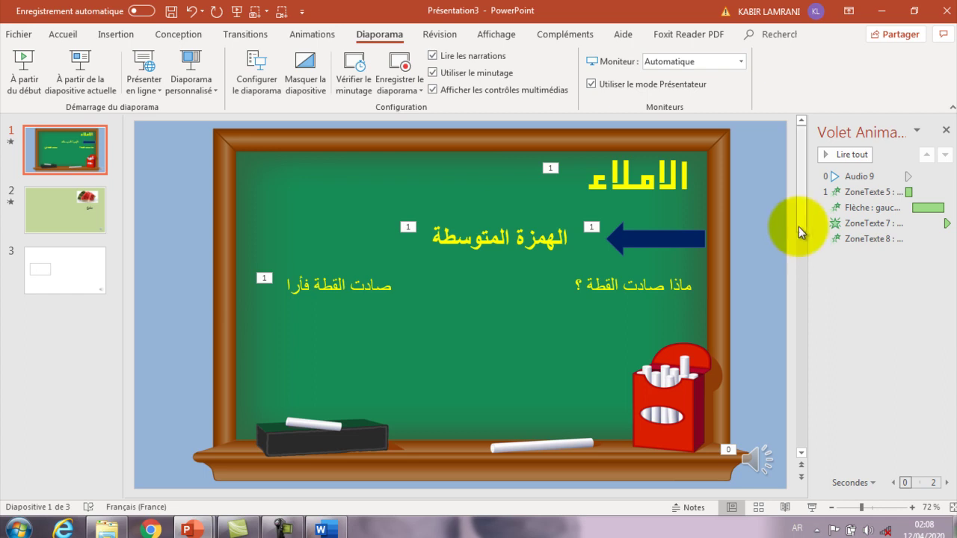
- Insert a new title-and-content slide as slide 3, right after the watermelon slide
left_click_drag(801, 228, 802, 314)
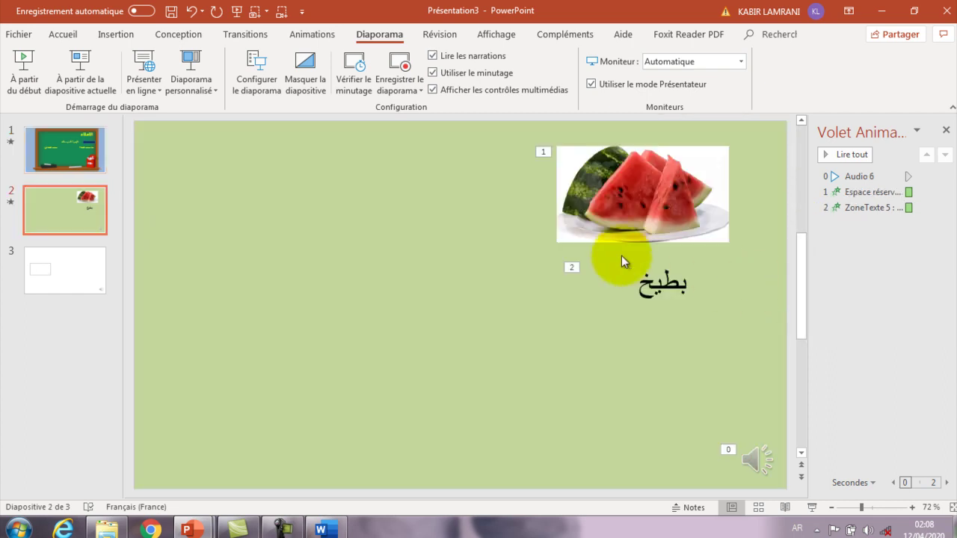
left_click(63, 33)
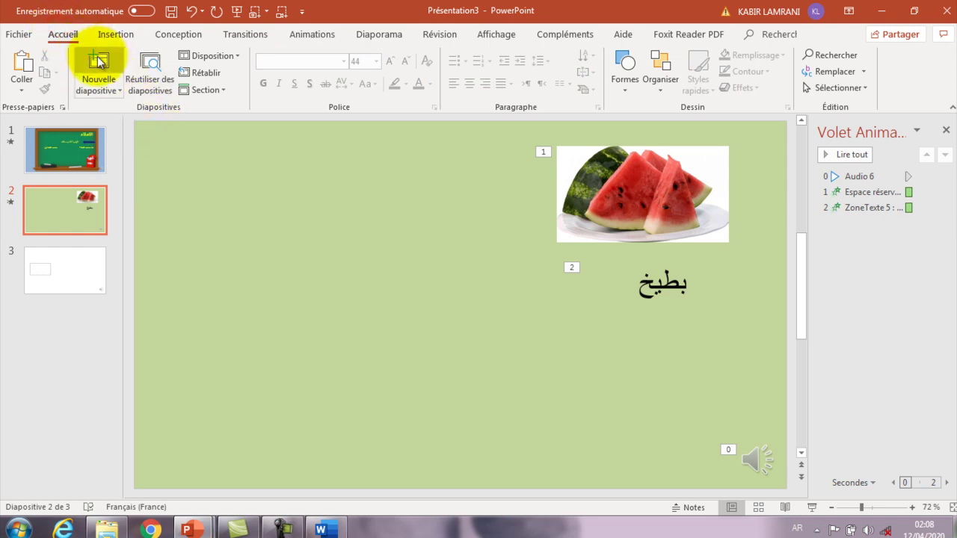
left_click(99, 63)
left_click(270, 175)
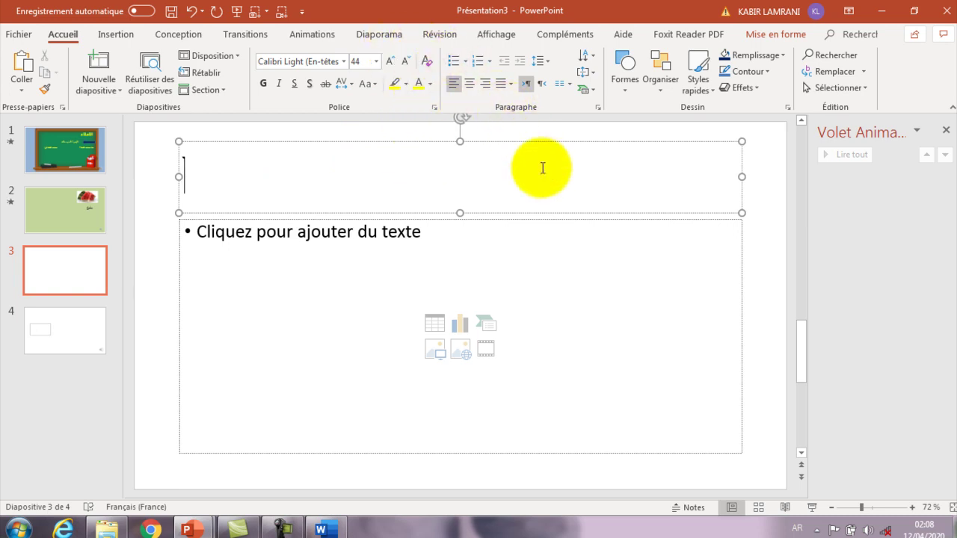
- Select the new slide's content placeholder and browse the Insertion, Conception, Transitions, Animations and Diaporama tabs
left_click(560, 260)
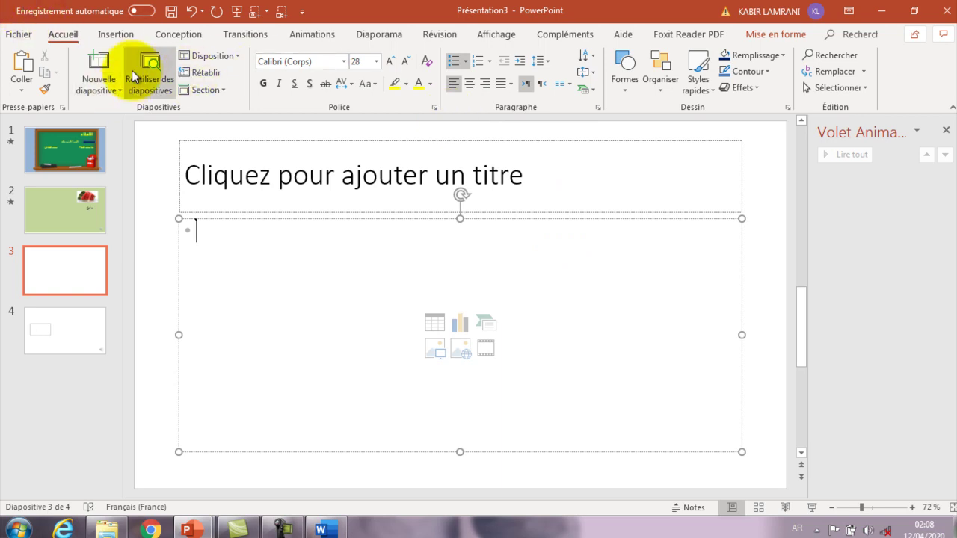
left_click(119, 34)
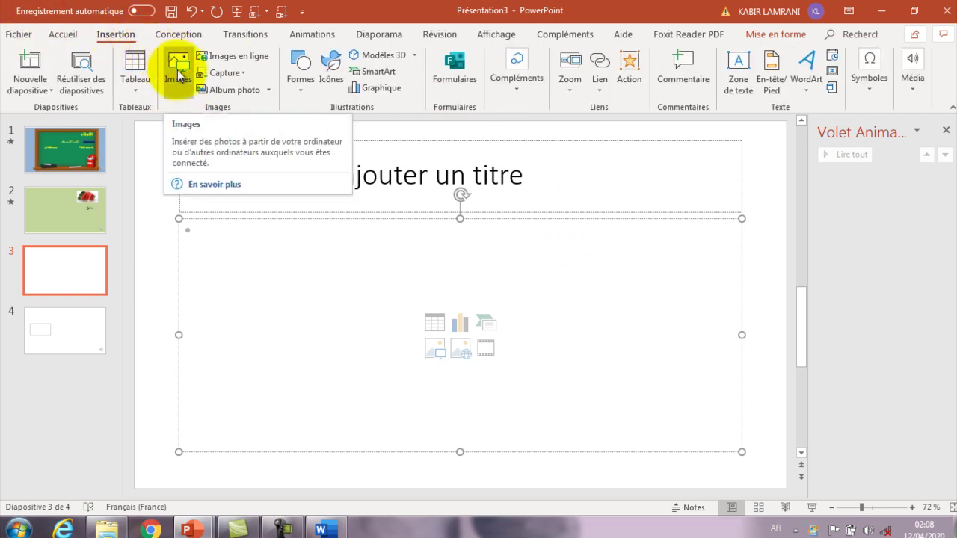
left_click(183, 35)
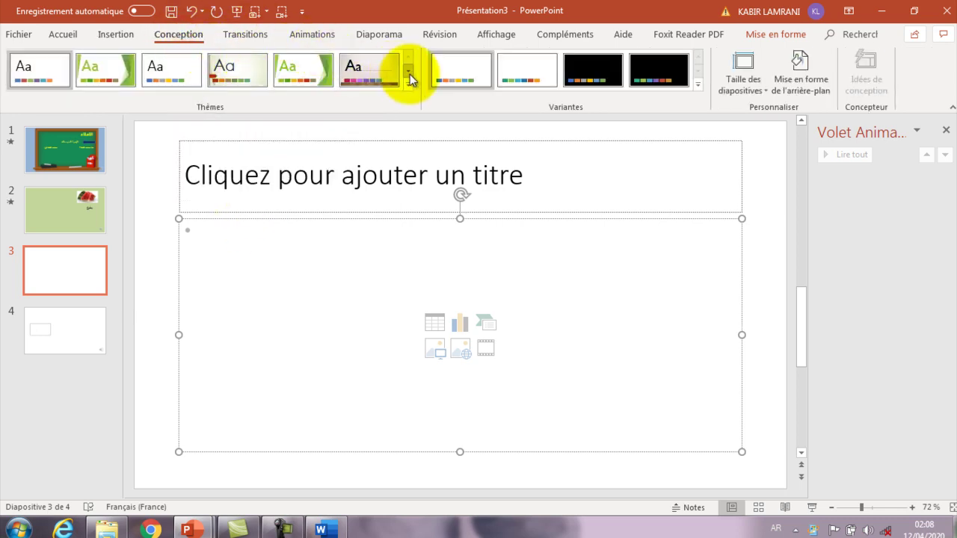
left_click(251, 35)
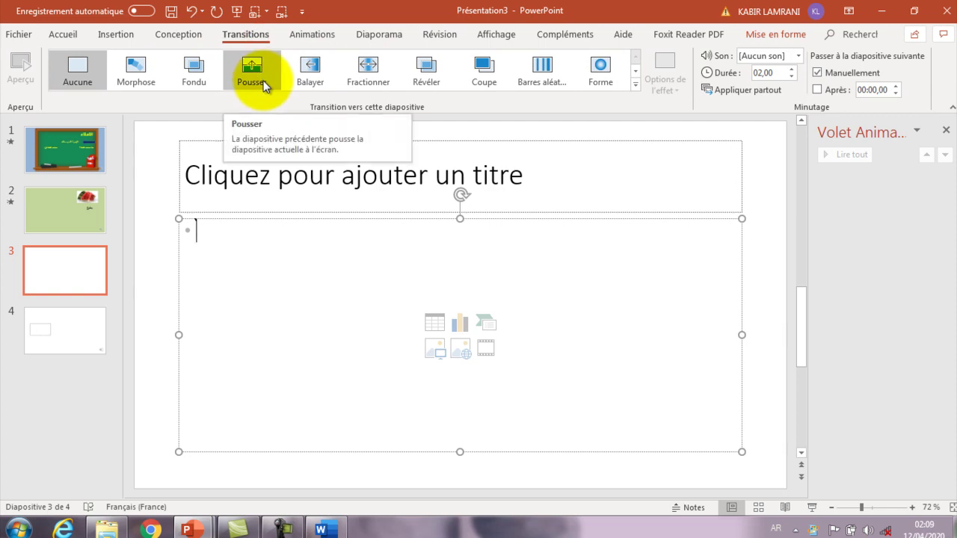
left_click(310, 38)
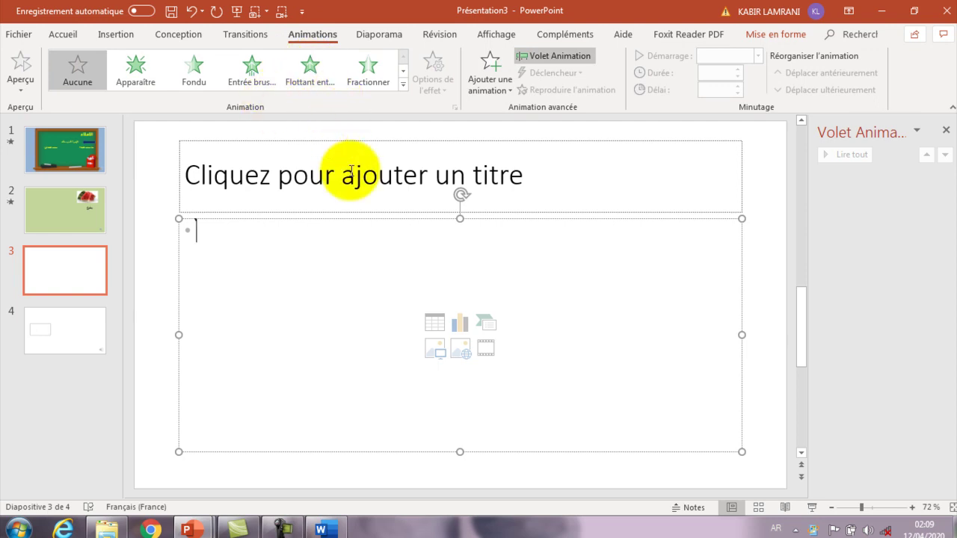
left_click(383, 35)
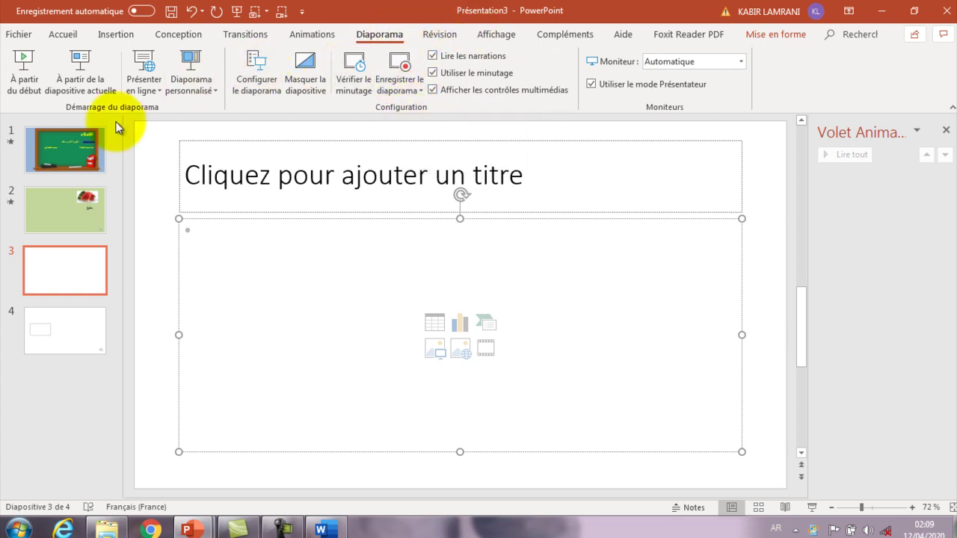
- Show the Fichier Informations page, now reporting 4 slides and 0,67 Mo of media
left_click(18, 37)
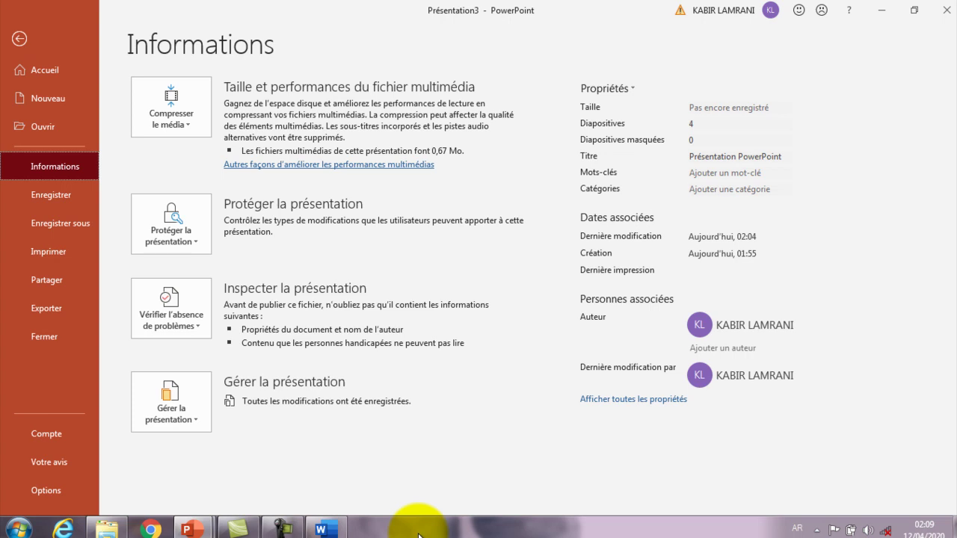
mouse_move(283, 528)
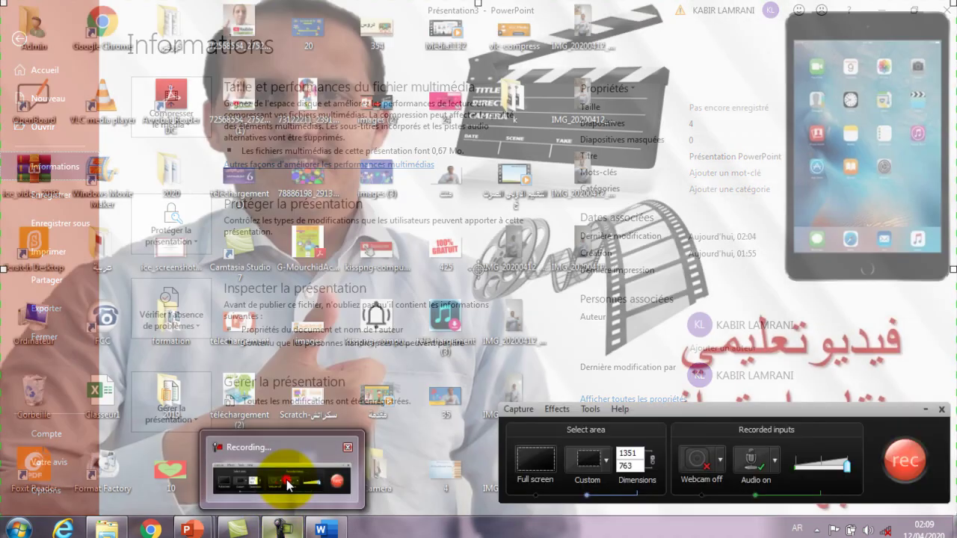